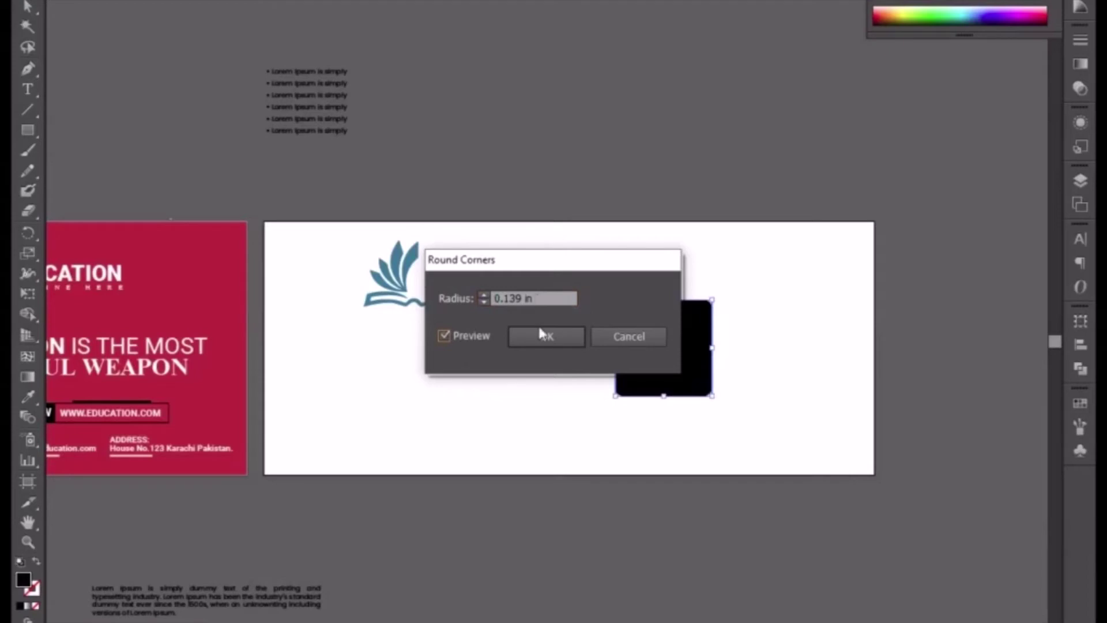
Round the corners of the black square with a 0.25 in radius.
key(Tab)
text(0.25)
key(Tab)
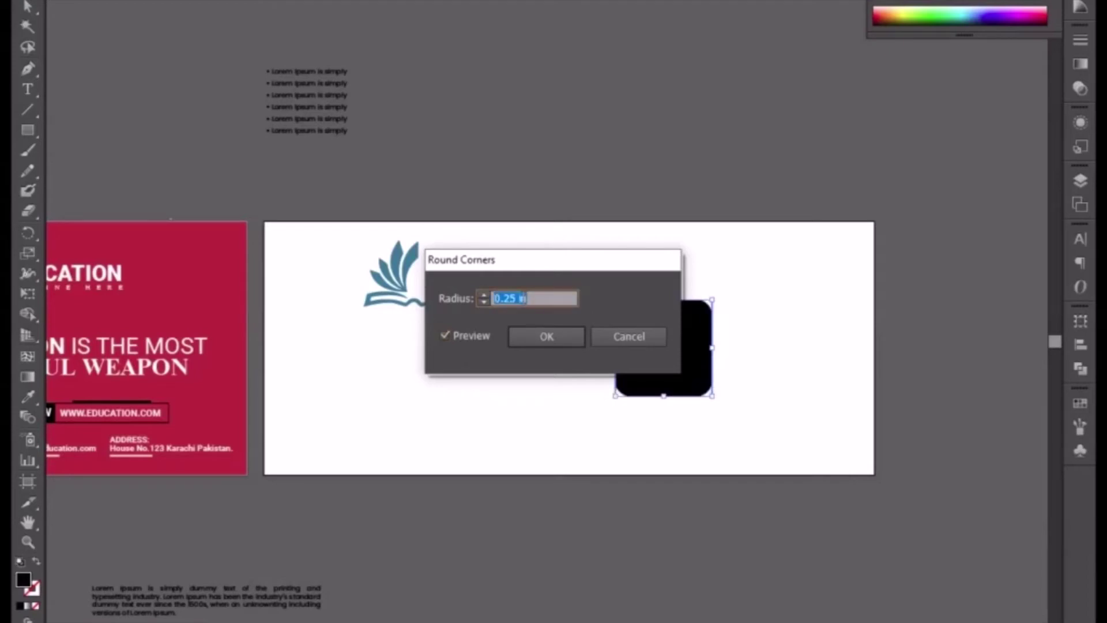
click(535, 338)
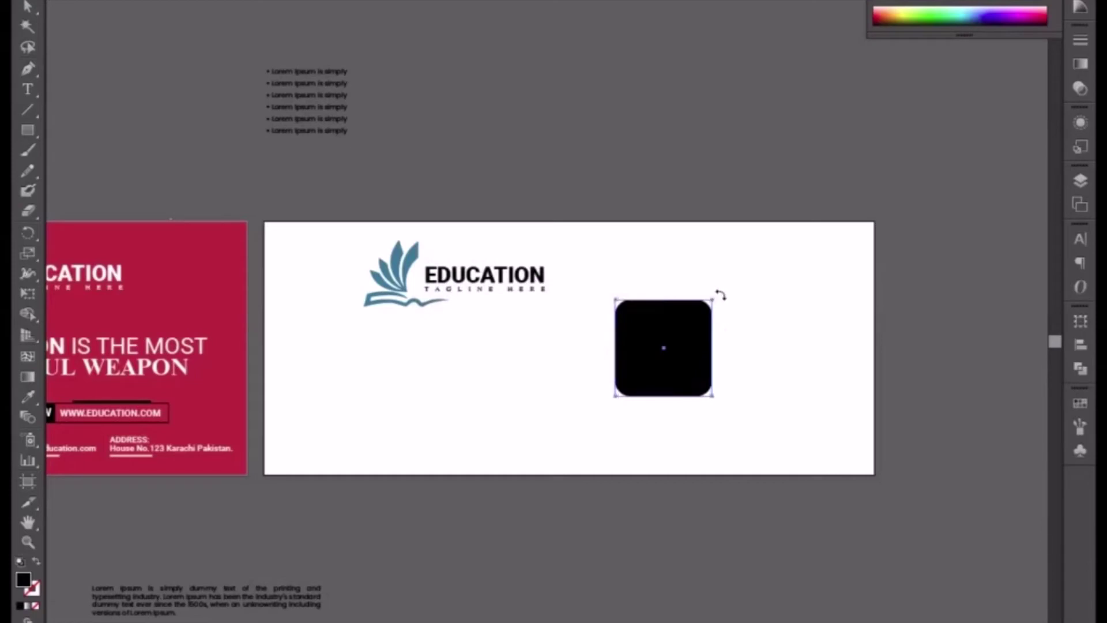
Rotate the rounded square 45° into a diamond and place a copy level with it on its right side.
drag(718, 292, 607, 289)
key(a)
key(ctrl+plus)
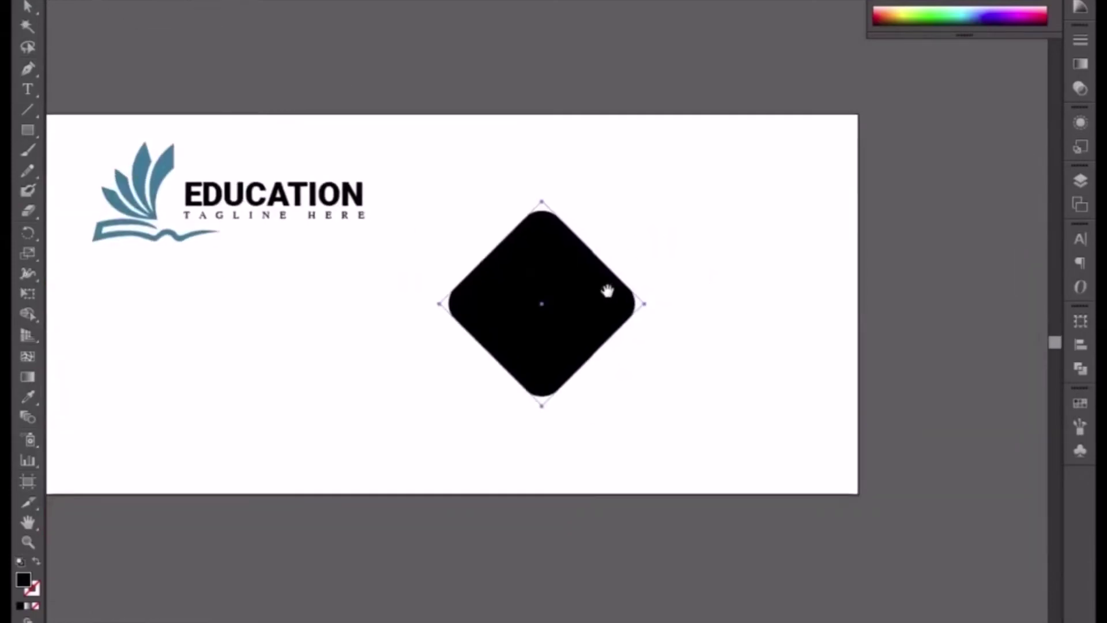
drag(563, 324, 771, 325)
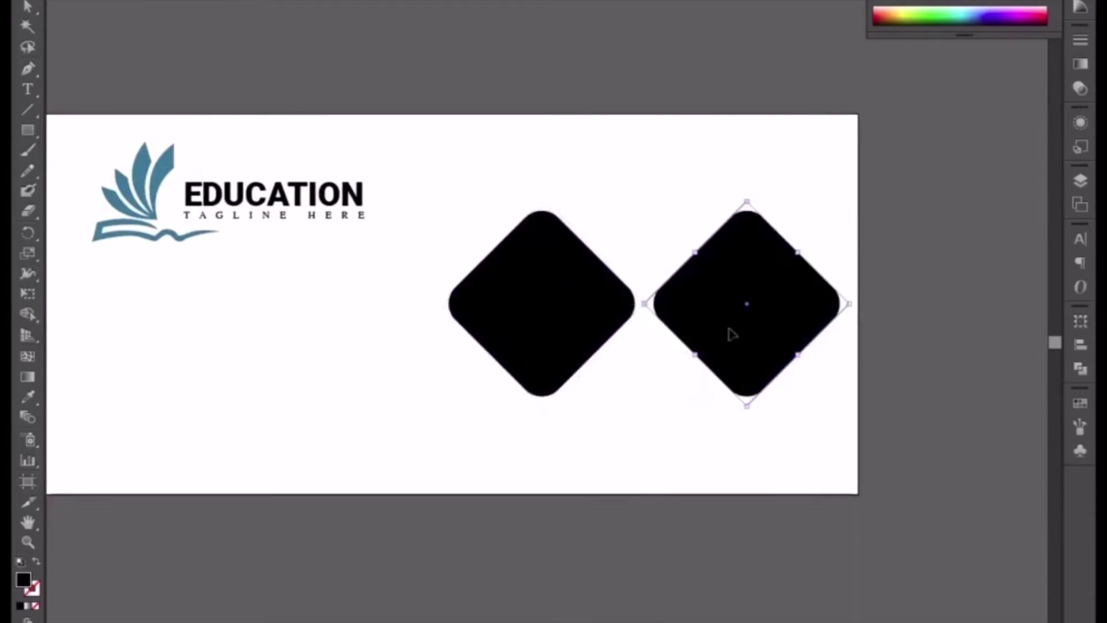
Shift both diamonds together slightly left, away from the artboard's right edge.
shift+click(583, 312)
key(v)
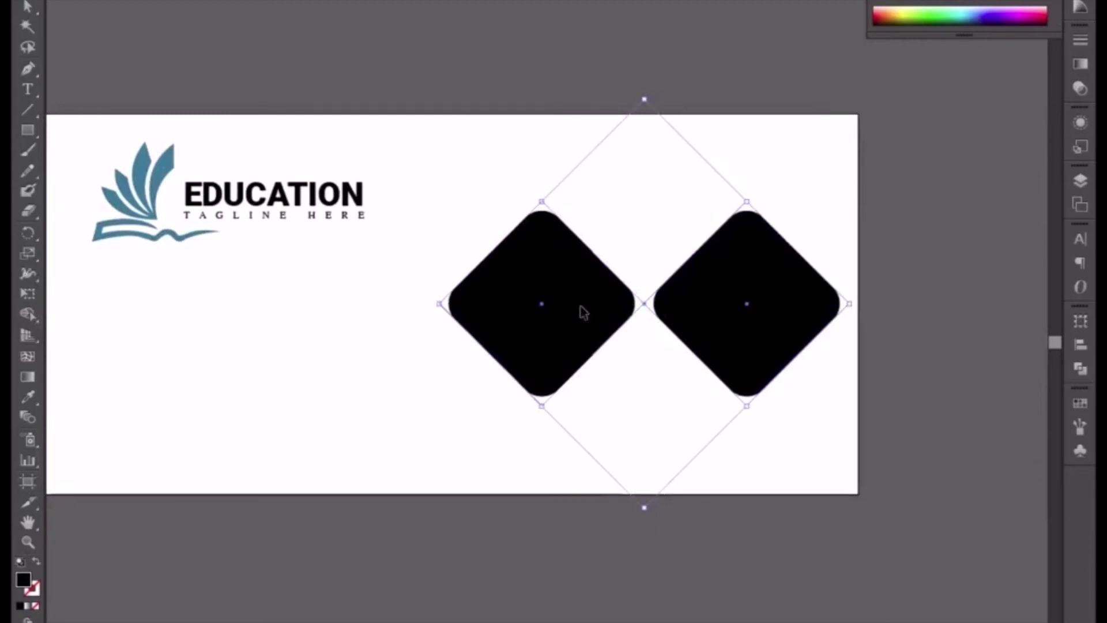
key(shift+Left)
key(shift+Left)
key(shift+Left)
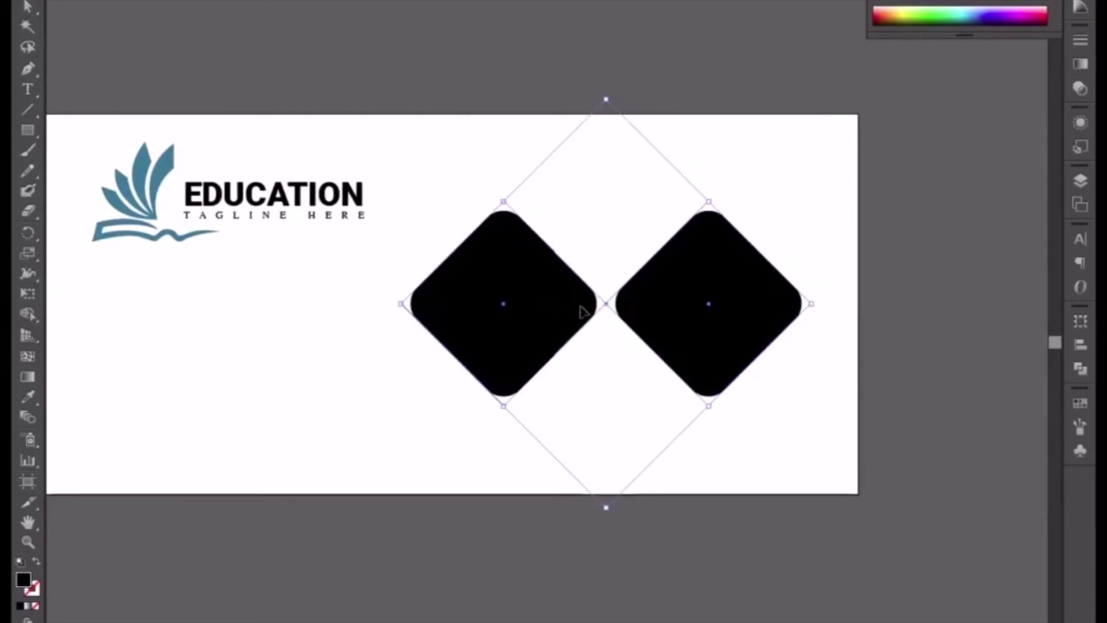
click(436, 447)
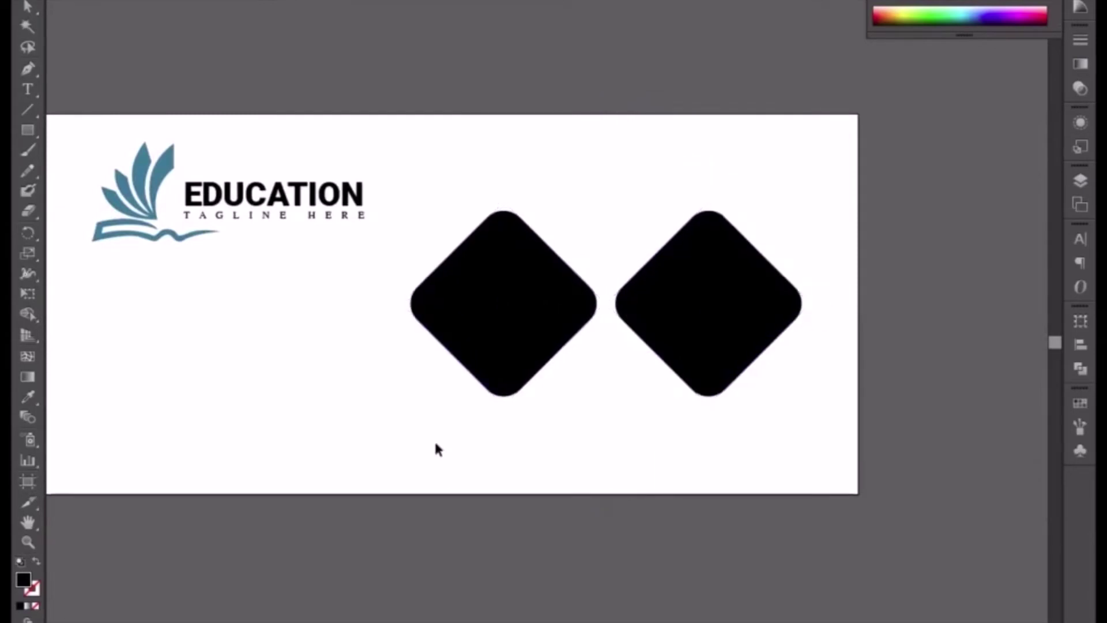
Duplicate the pair of diamonds straight down to form a second row beneath it.
drag(439, 201, 725, 396)
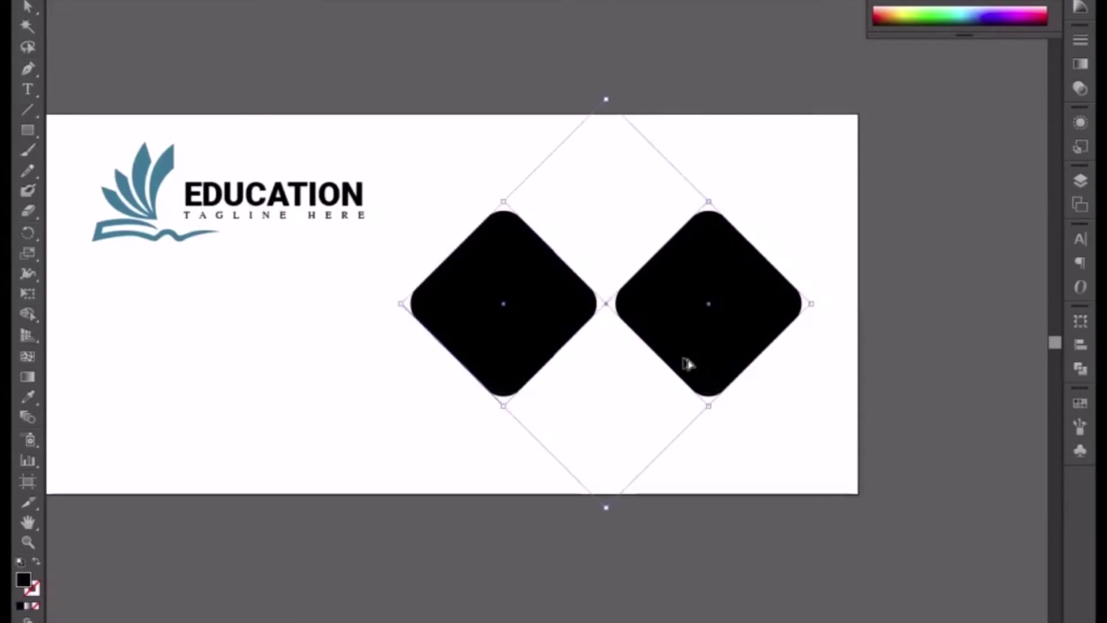
drag(689, 344, 672, 556)
click(842, 445)
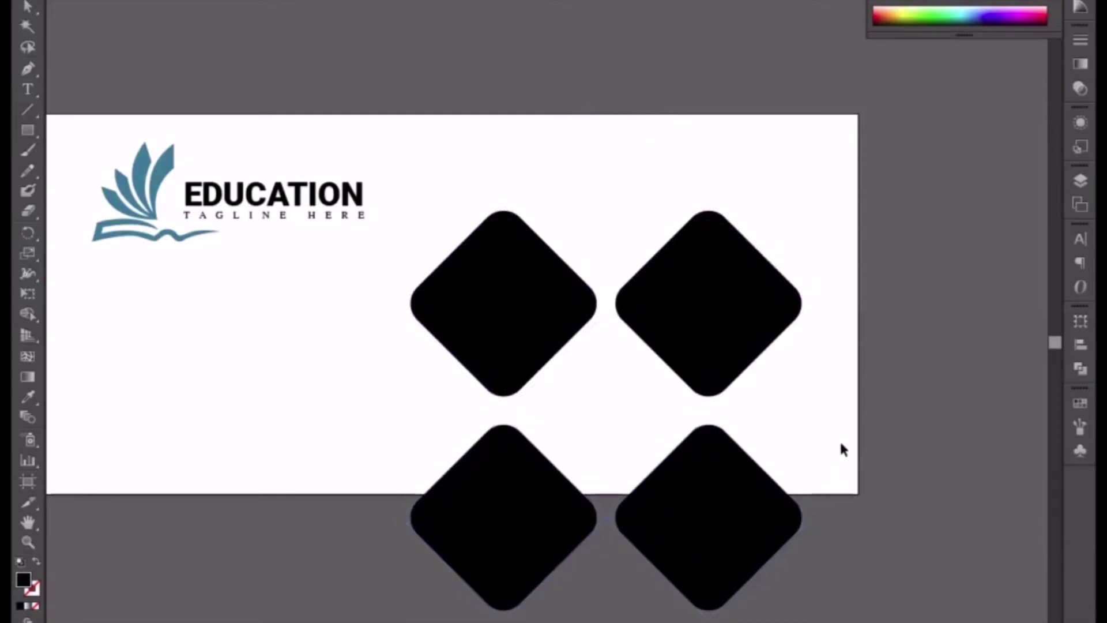
Centre the lower-right diamond between the two upper ones and delete the lower-left diamond.
key(a)
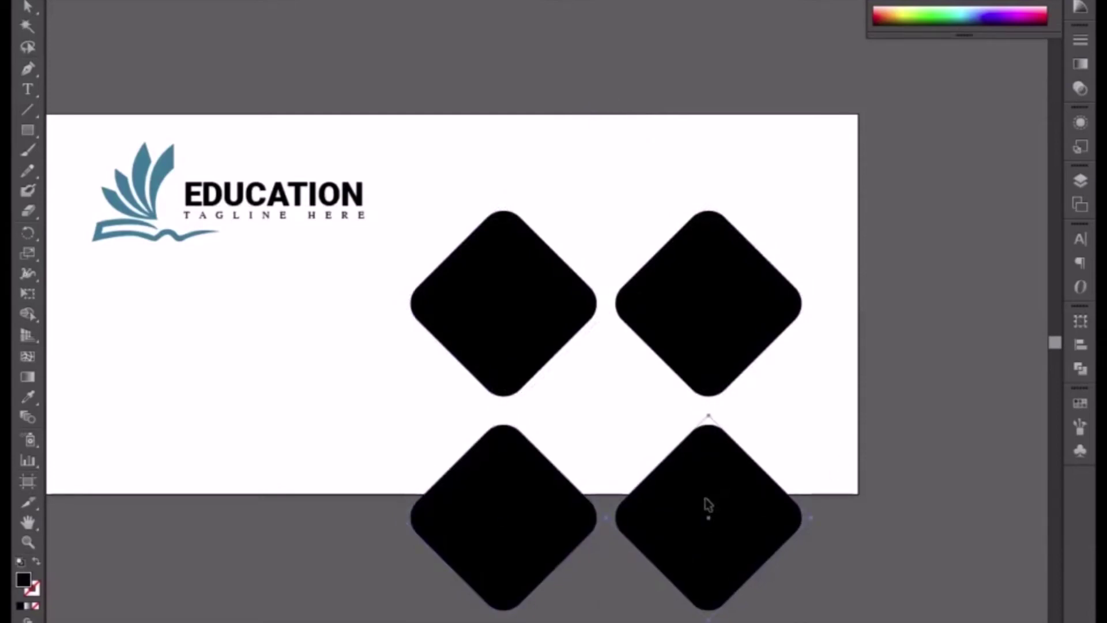
click(718, 512)
drag(721, 516, 617, 496)
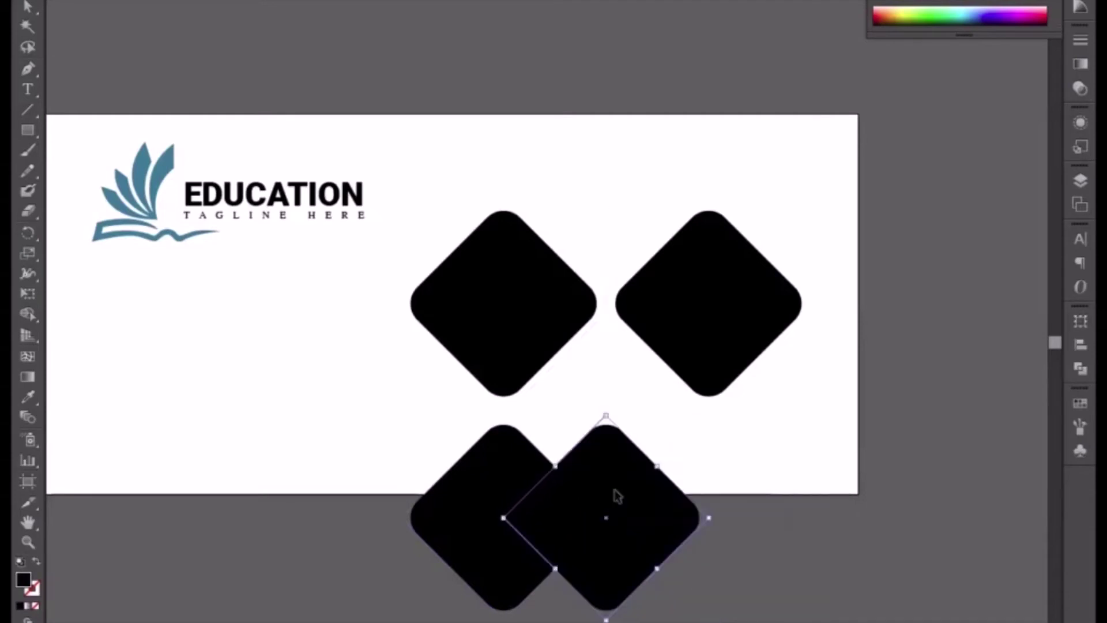
click(468, 502)
key(Delete)
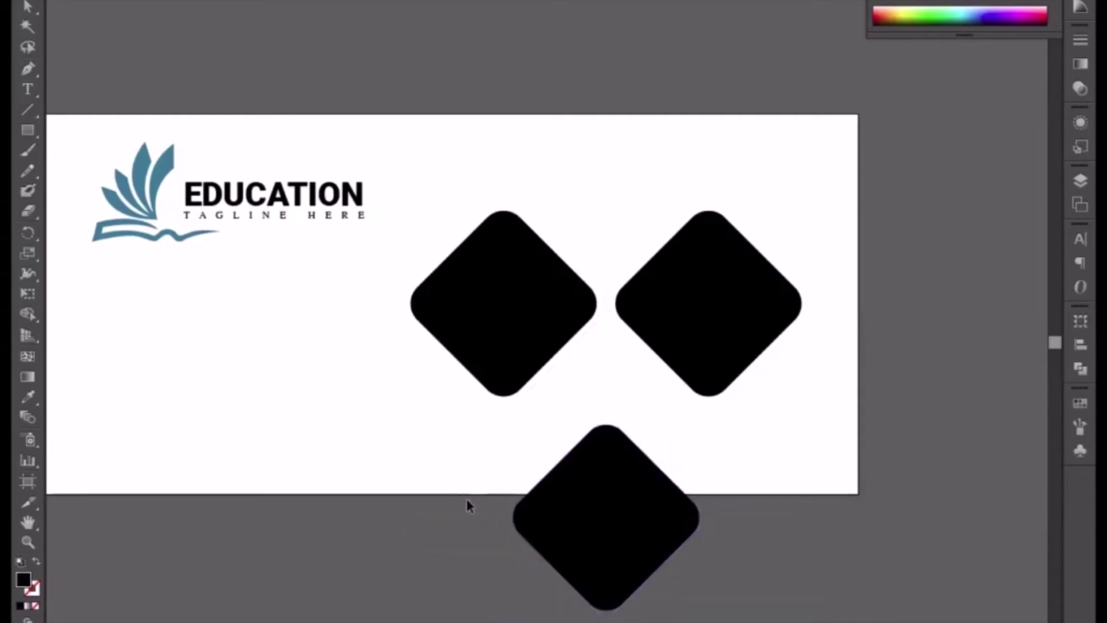
Fit the lower diamond and a copy of it above into the gaps between the side diamonds, forming a four-diamond cluster with narrow spacing.
drag(616, 539, 603, 213)
click(762, 473)
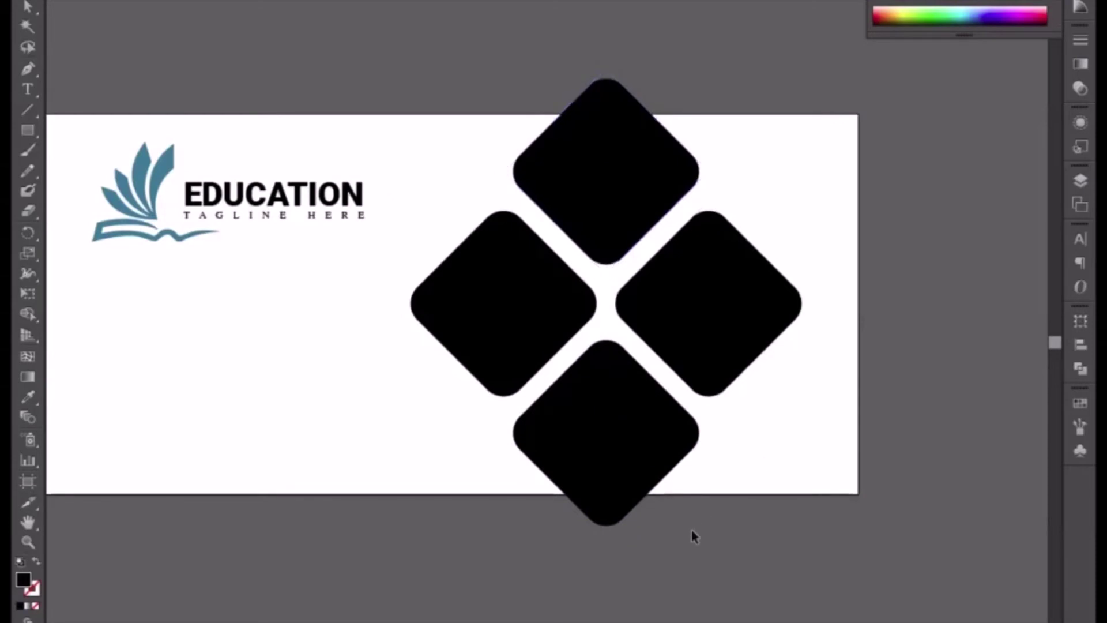
click(612, 493)
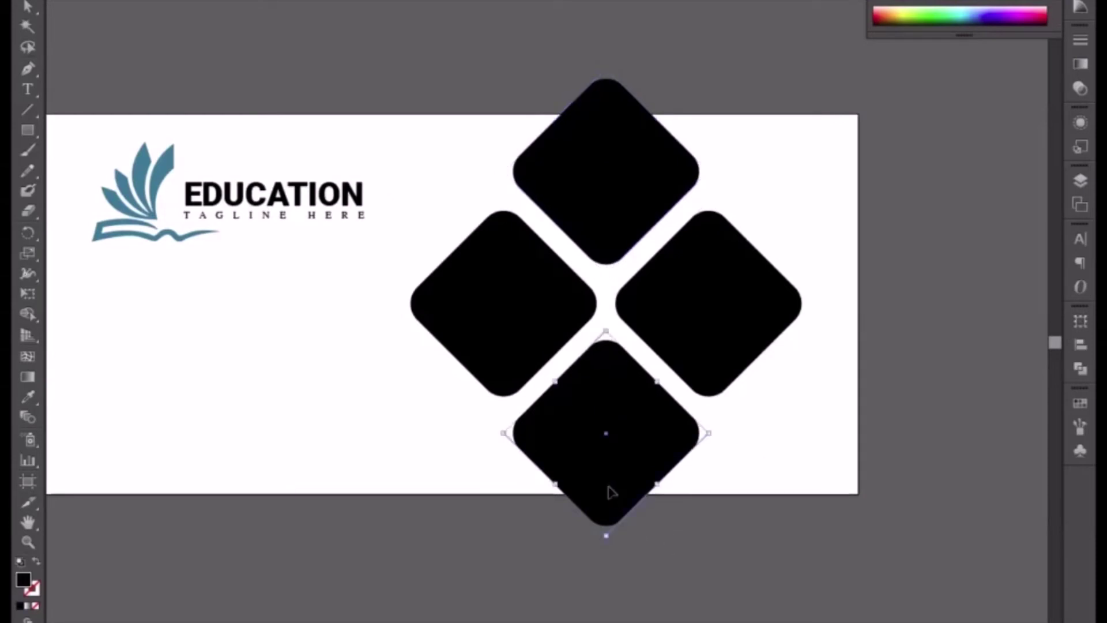
drag(610, 490, 609, 483)
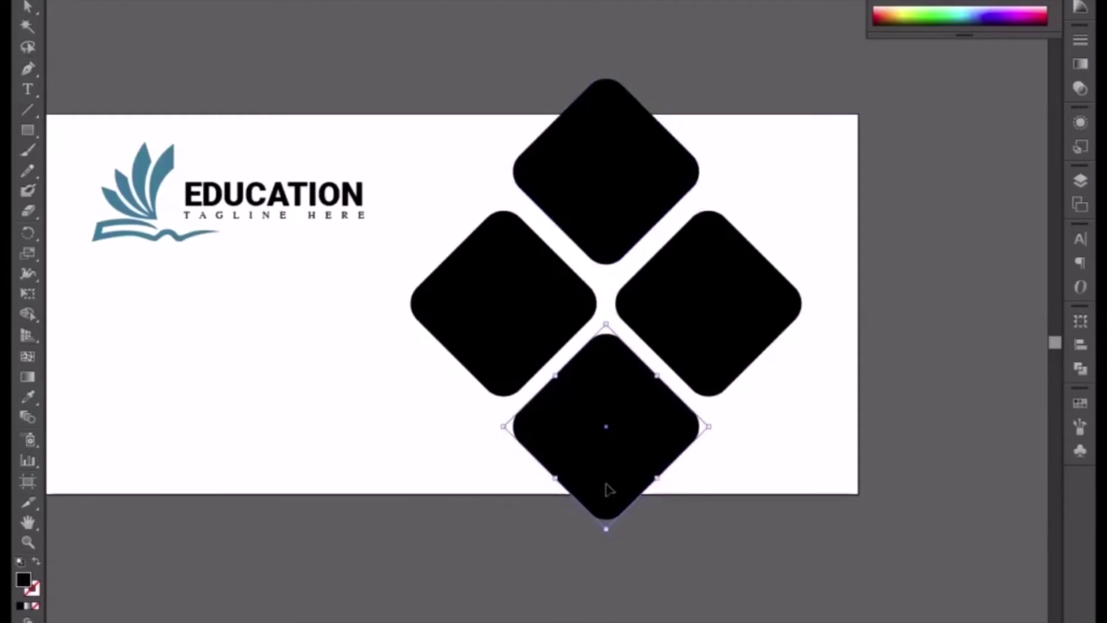
drag(611, 228, 622, 226)
click(749, 449)
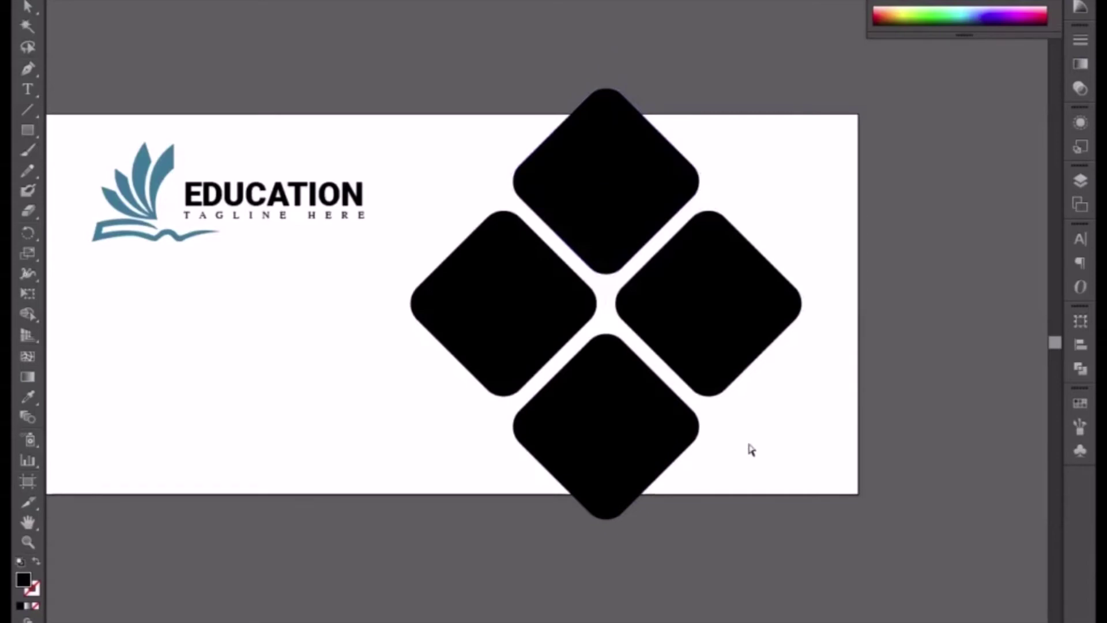
Move the left diamond slightly down and outward, closer to the bottom diamond's upper-left edge.
key(ctrl+plus)
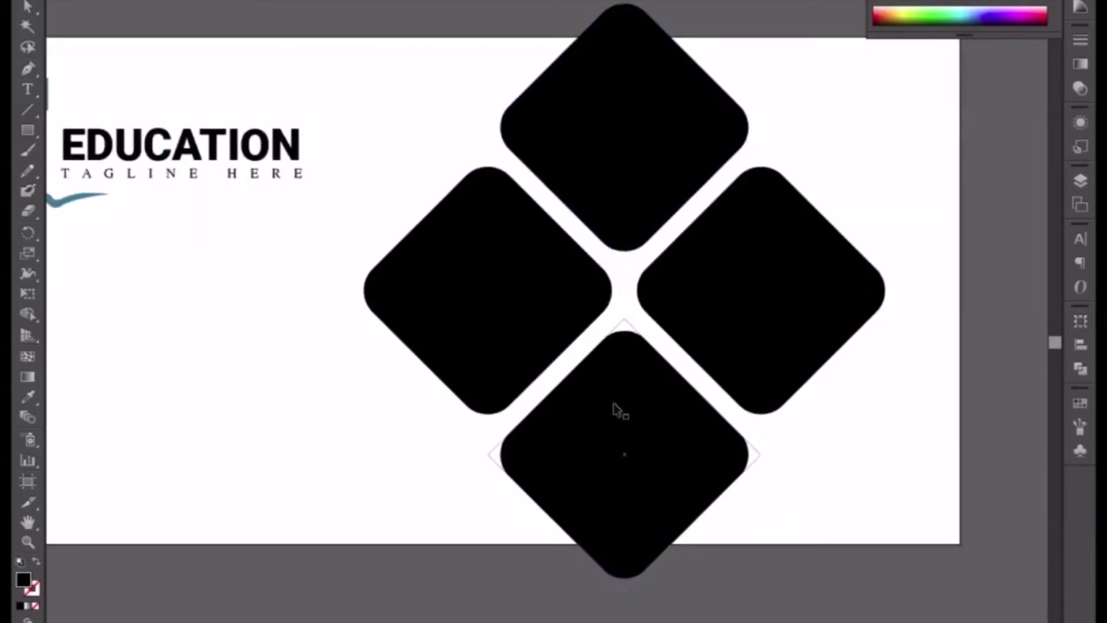
click(497, 337)
drag(502, 329, 486, 348)
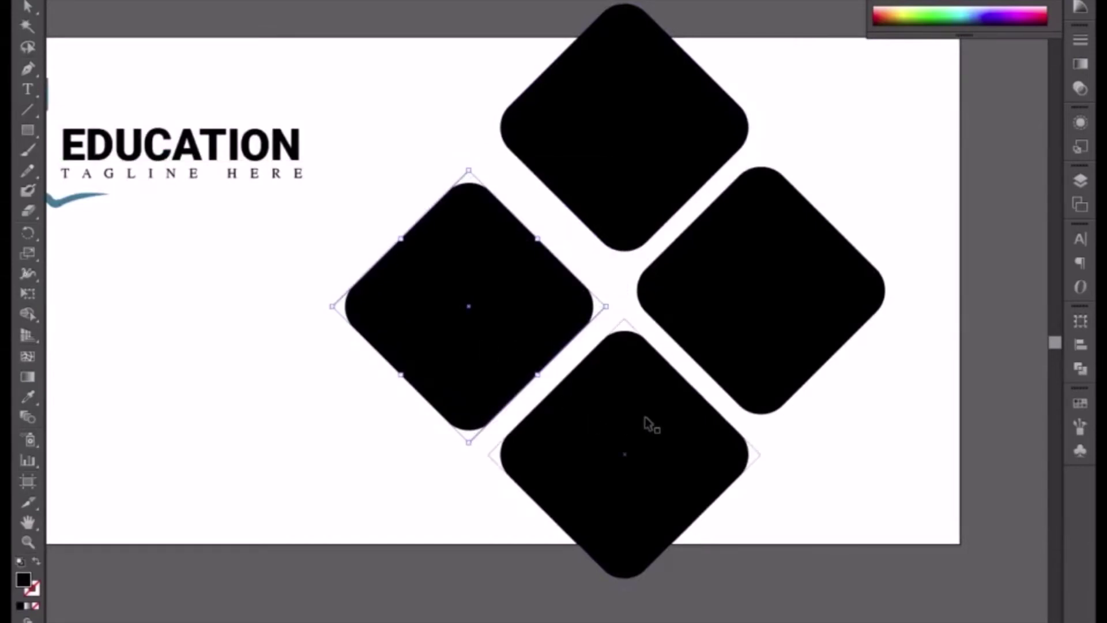
click(779, 445)
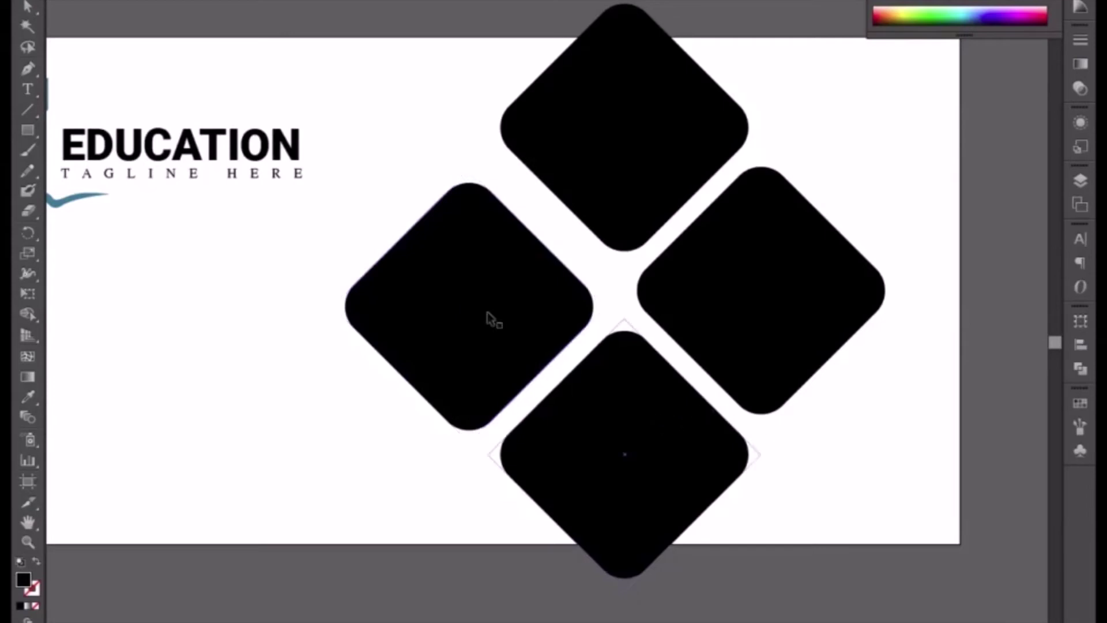
Draw a diagonal guide line through the gap between the diamonds and give it a green stroke with no fill.
click(27, 69)
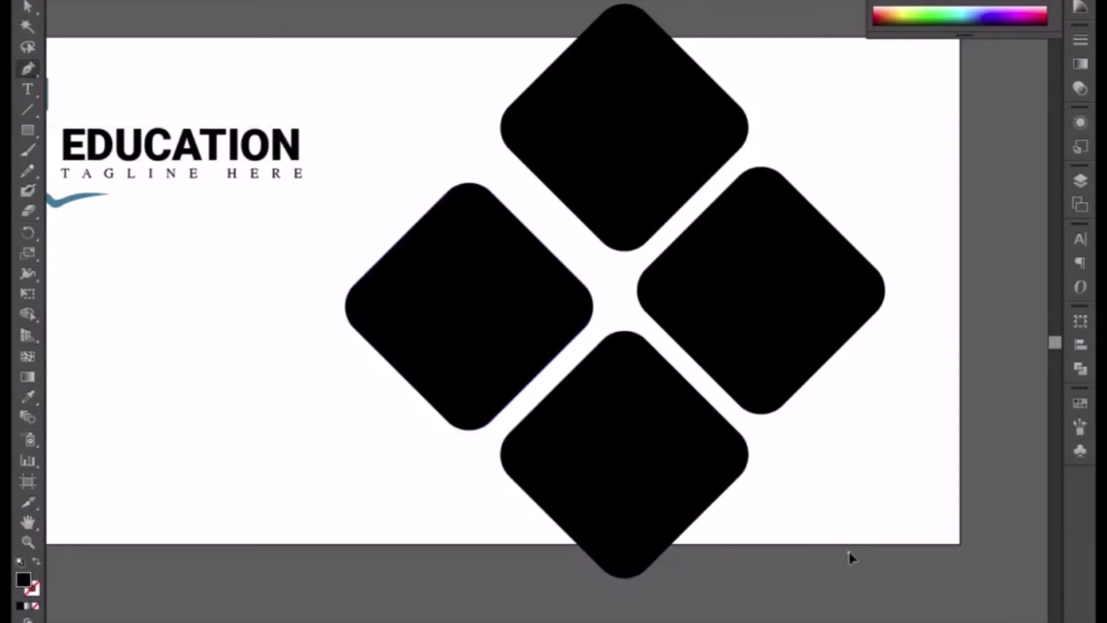
click(384, 38)
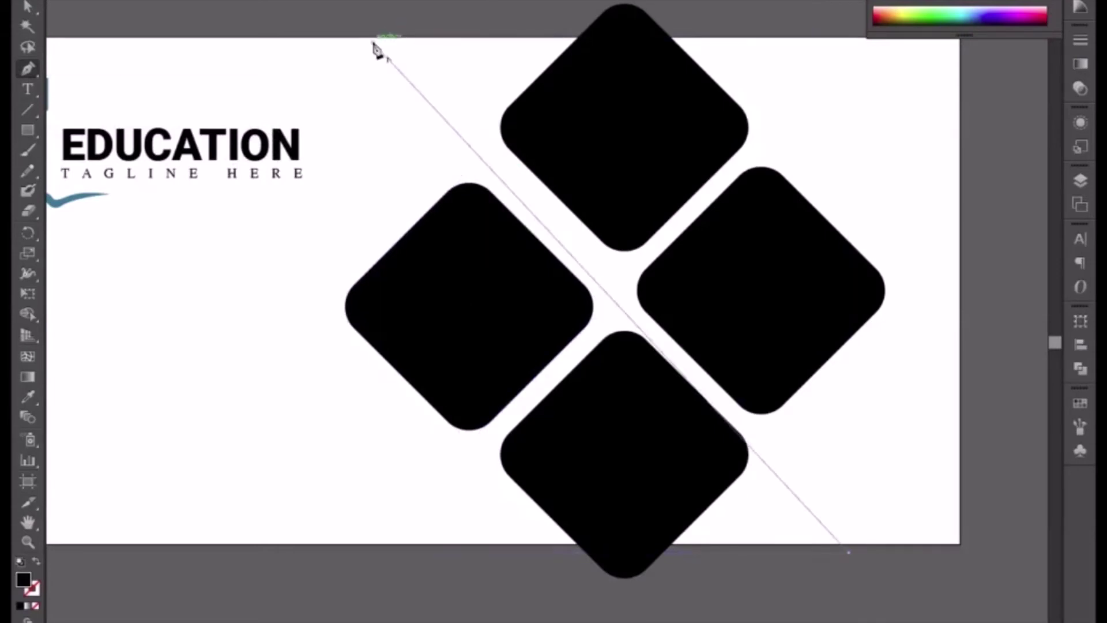
ctrl+click(436, 163)
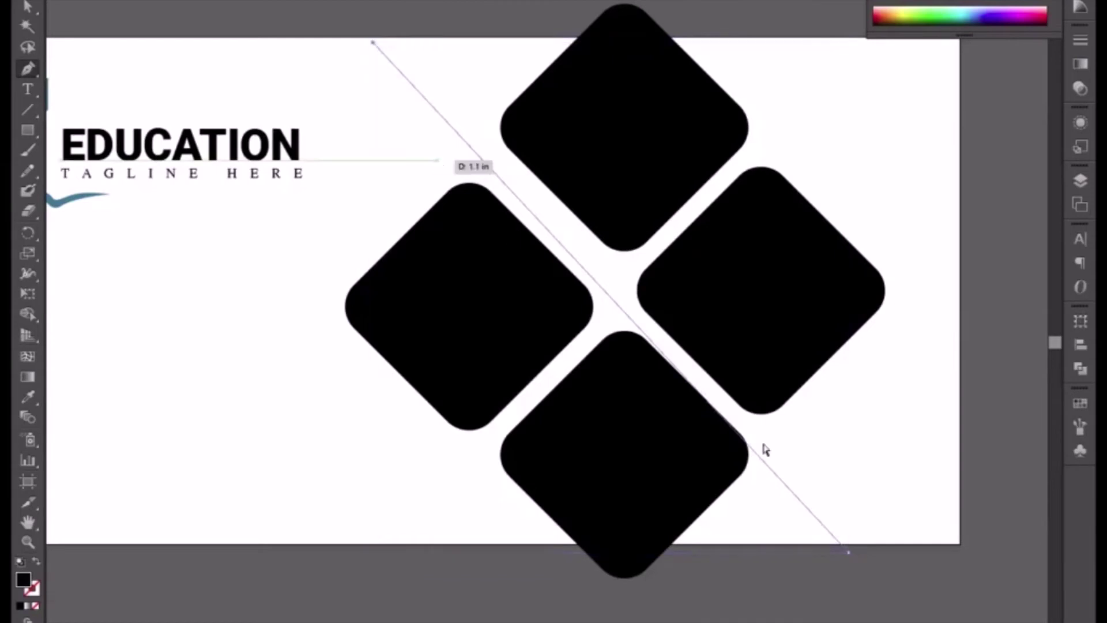
click(37, 561)
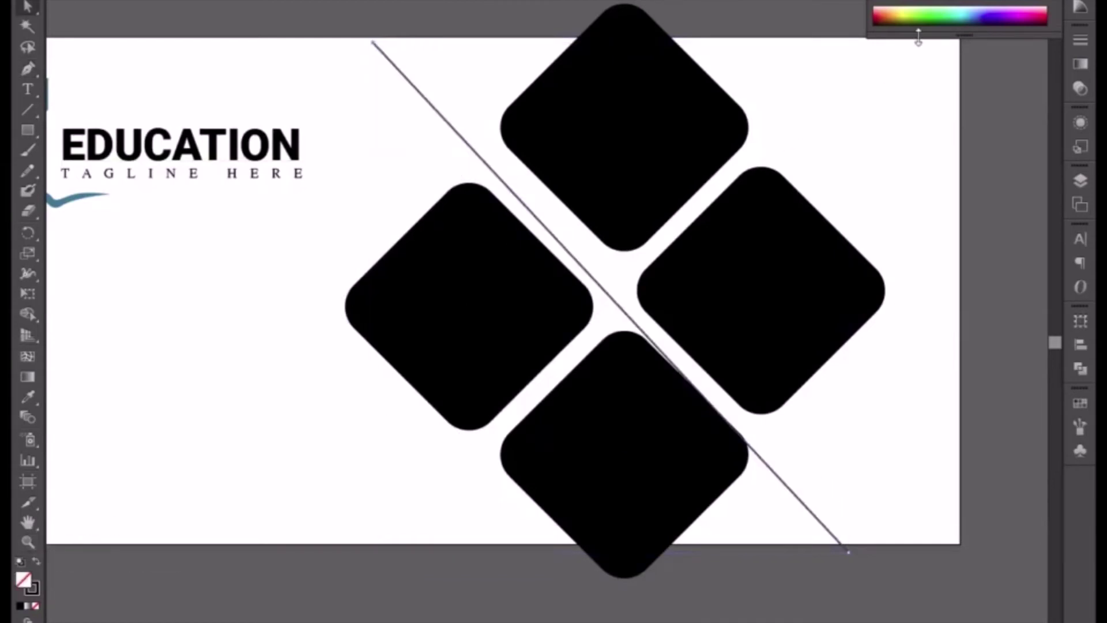
click(941, 15)
click(36, 562)
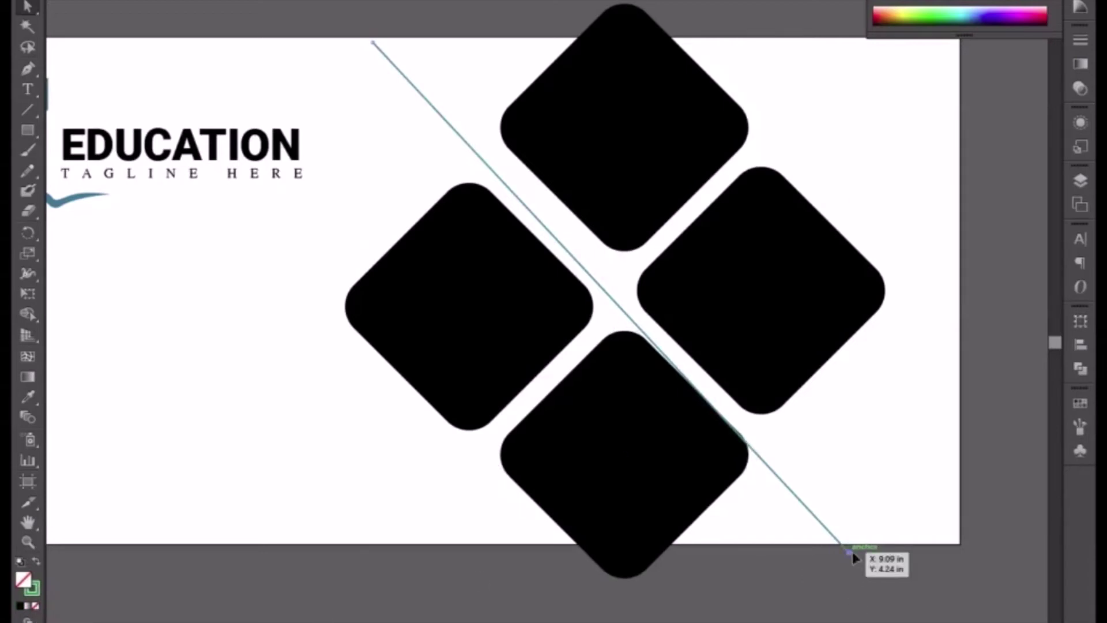
Adjust both ends of the green guide line so it runs parallel along the left diamond's upper-right edge.
mouse_move(852, 556)
mouse_down()
mouse_move(887, 573)
mouse_move(853, 564)
mouse_move(848, 588)
mouse_move(839, 567)
mouse_up()
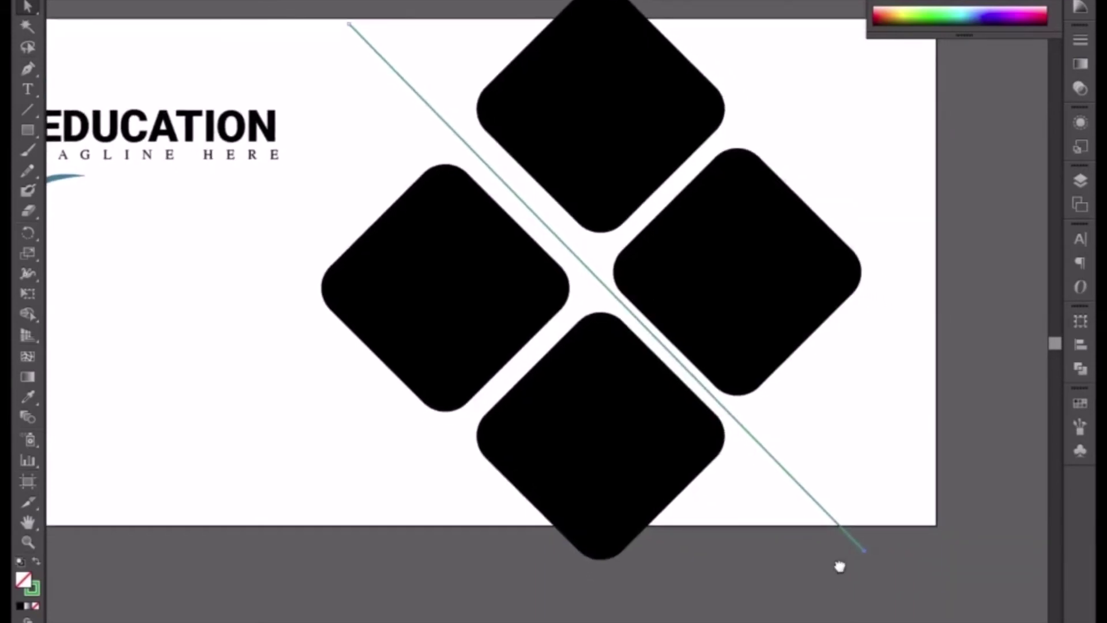
key(ctrl+equal)
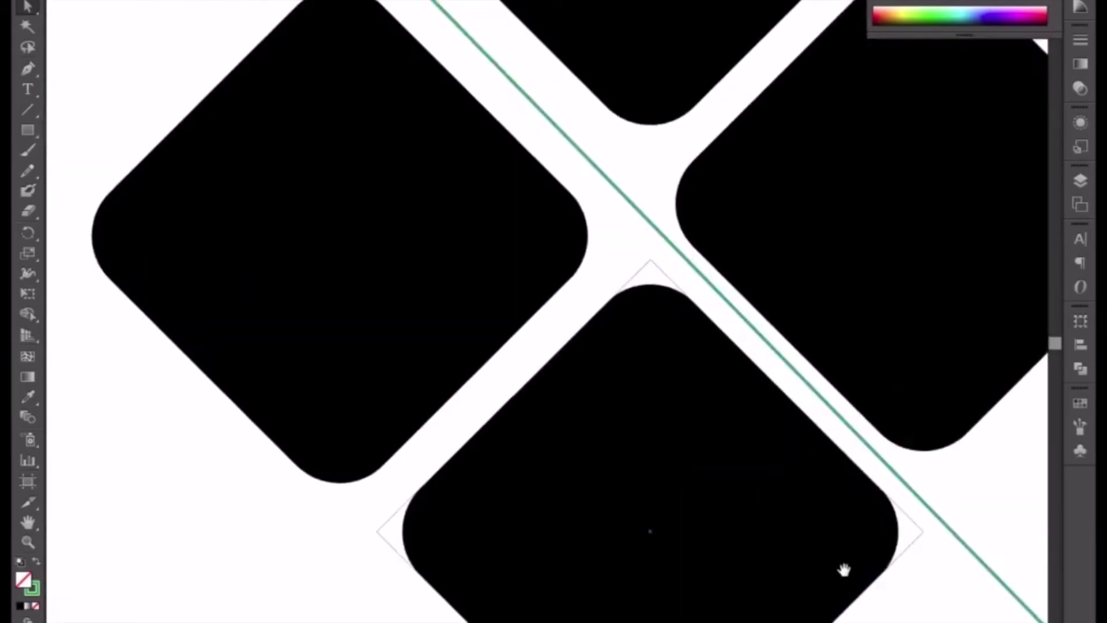
drag(848, 527, 512, 220)
drag(840, 448, 803, 449)
scroll(801, 519, up, 5)
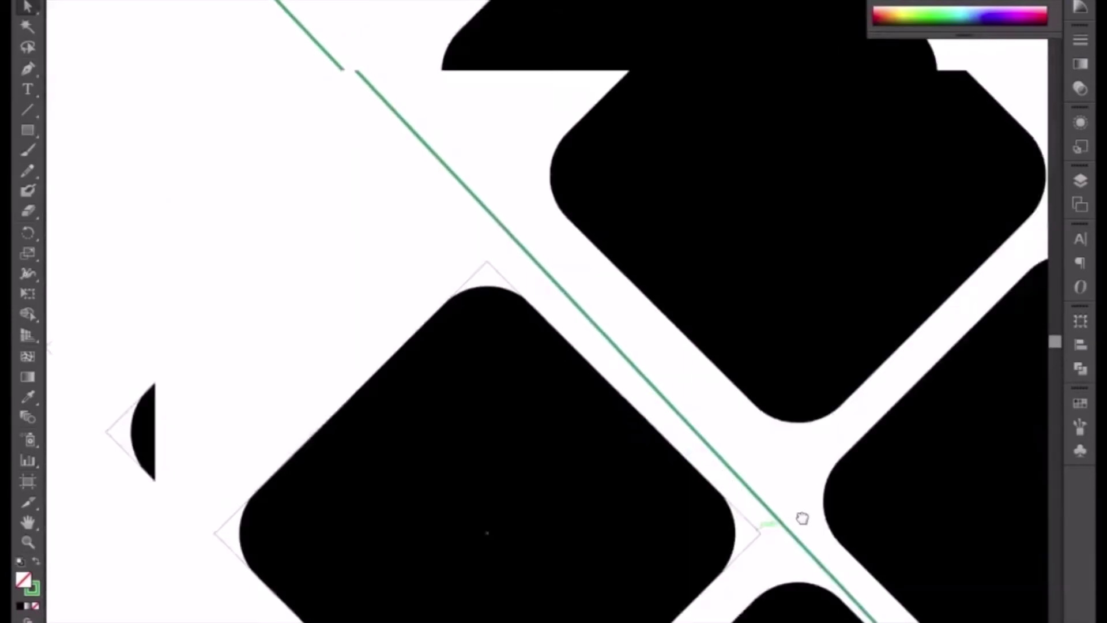
drag(368, 85, 278, 46)
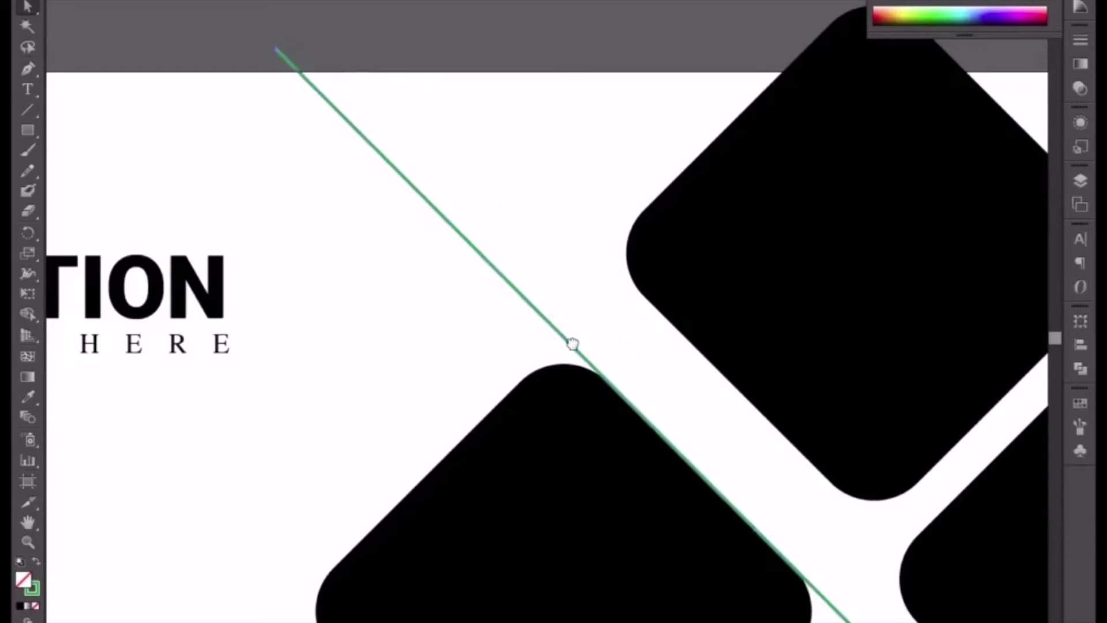
Nudge the bottom diamond down and left until its upper-right edge touches the green guide line.
drag(573, 346, 556, 199)
click(642, 353)
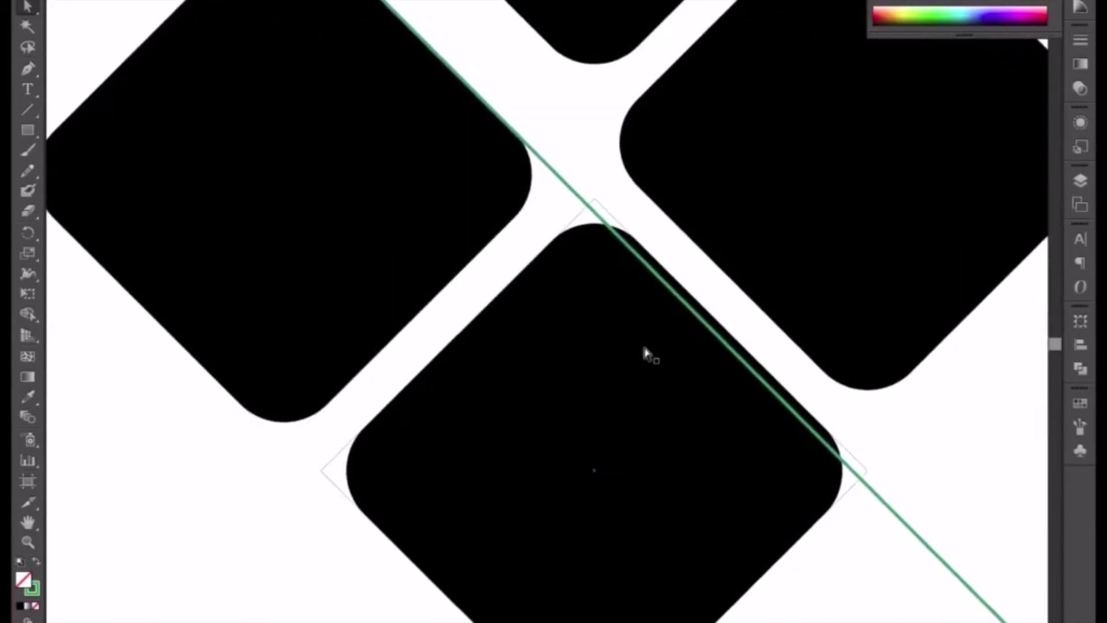
drag(634, 357, 628, 367)
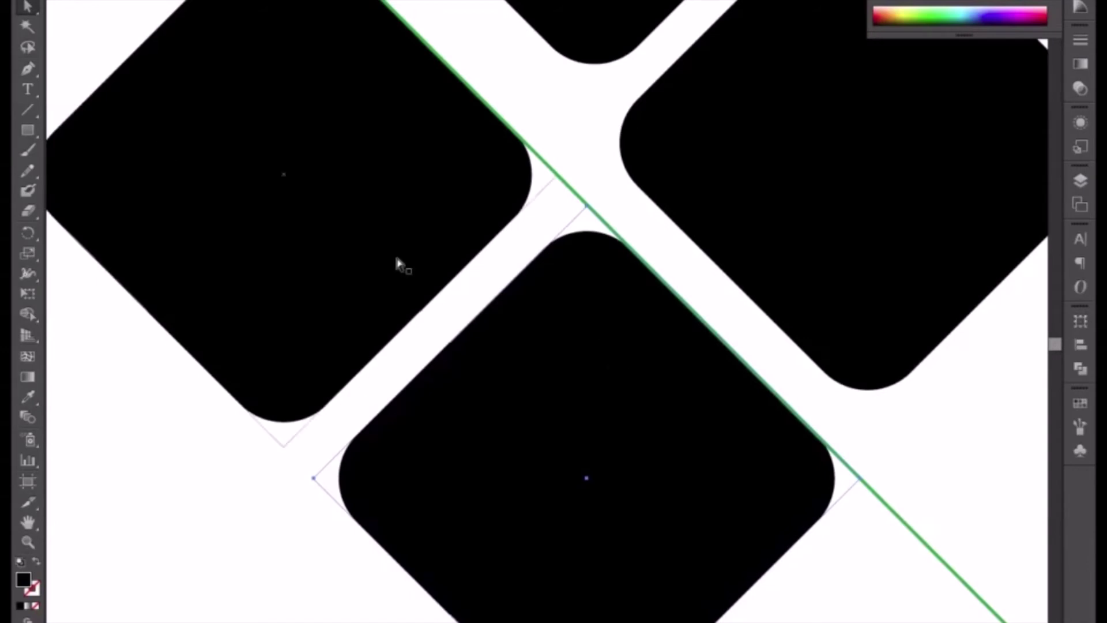
Copy the green guide line across the gap to the right diamond's edge and give the copy a purple stroke.
click(27, 6)
key(ctrl+minus)
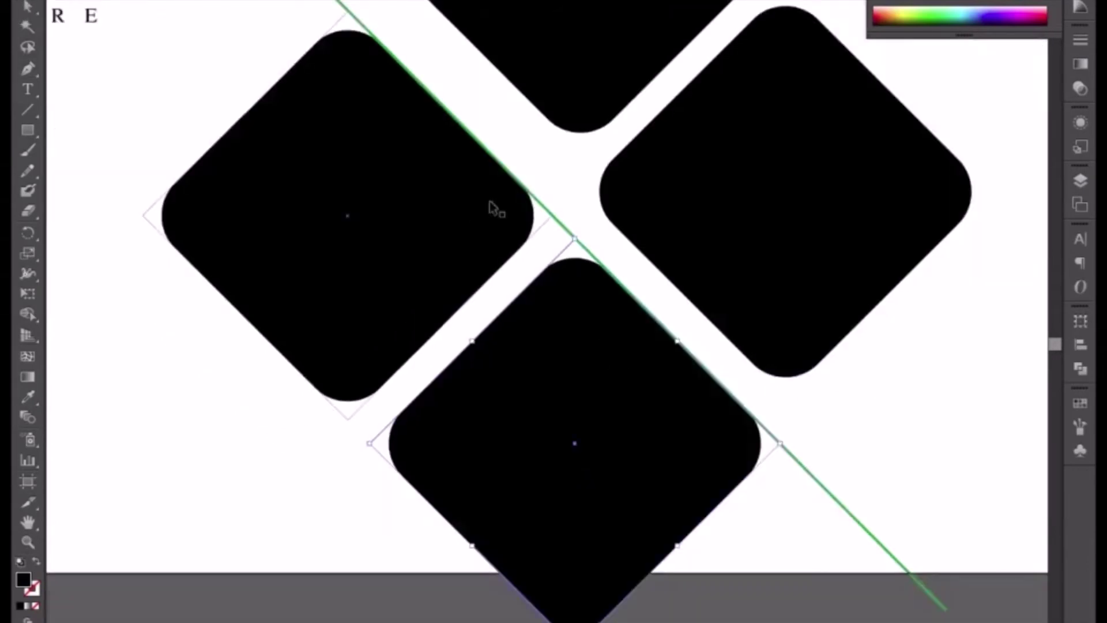
drag(494, 210, 415, 433)
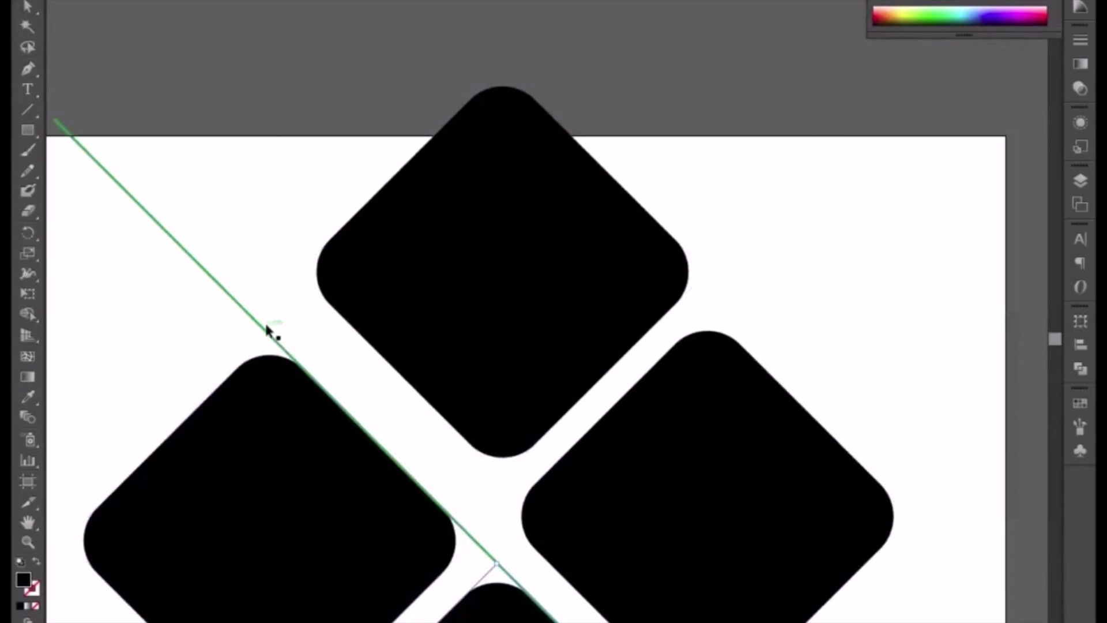
drag(260, 333, 281, 310)
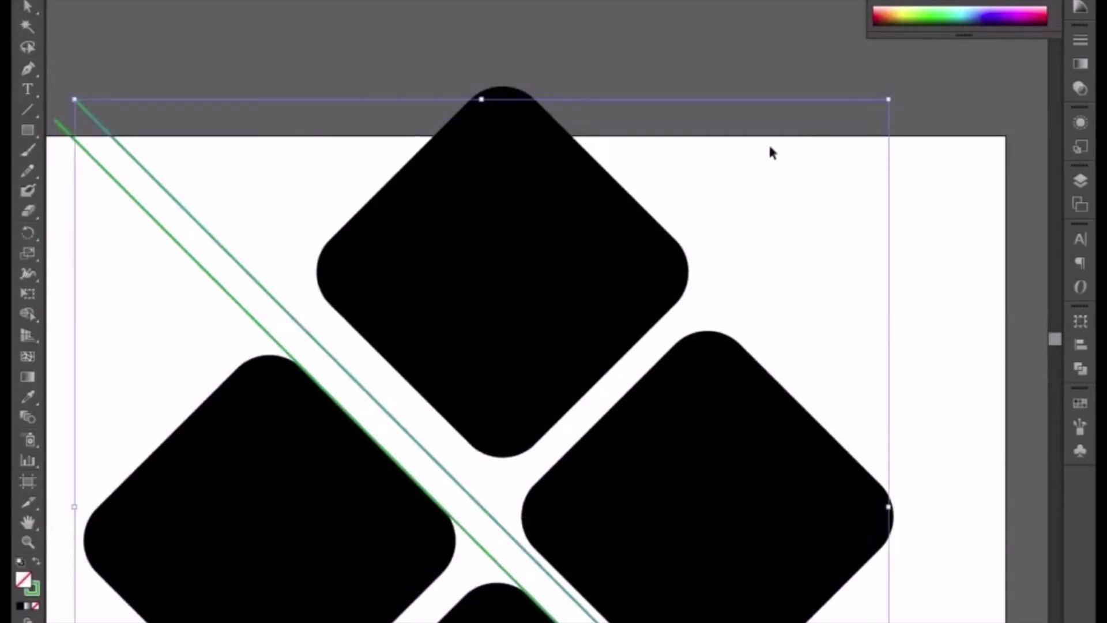
click(996, 20)
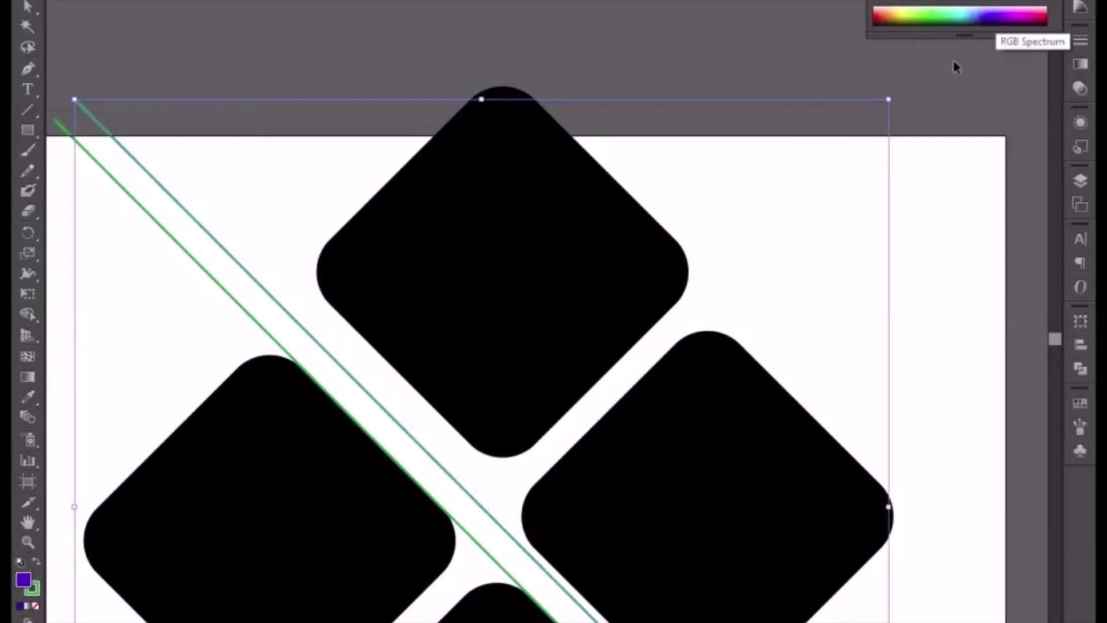
click(36, 563)
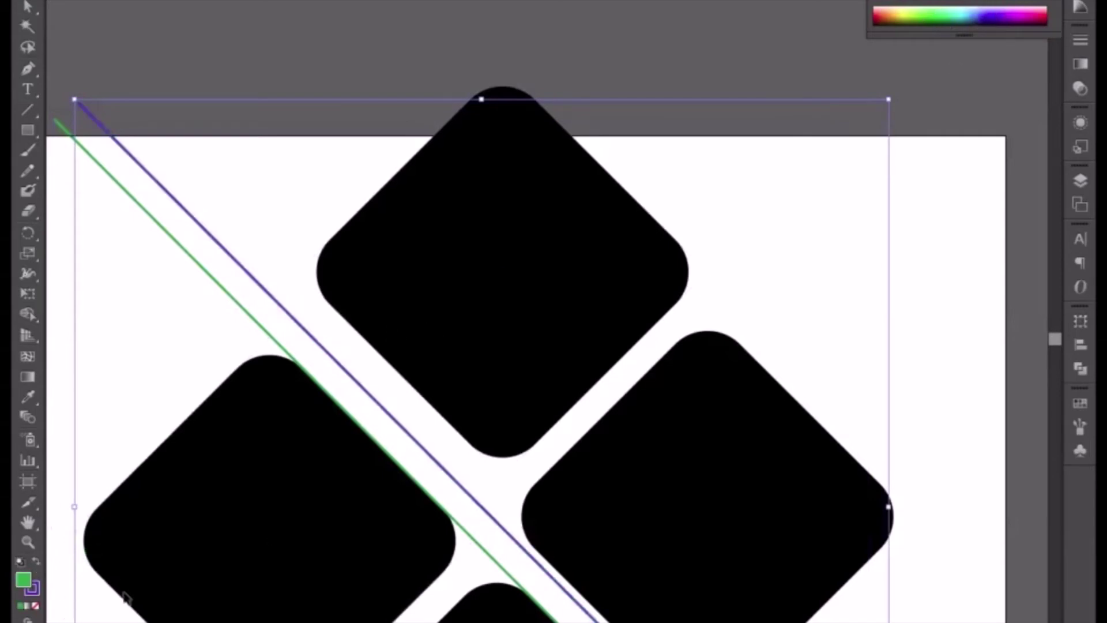
Remove the purple guide line's fill and set its stroke weight to 10 pt.
click(36, 606)
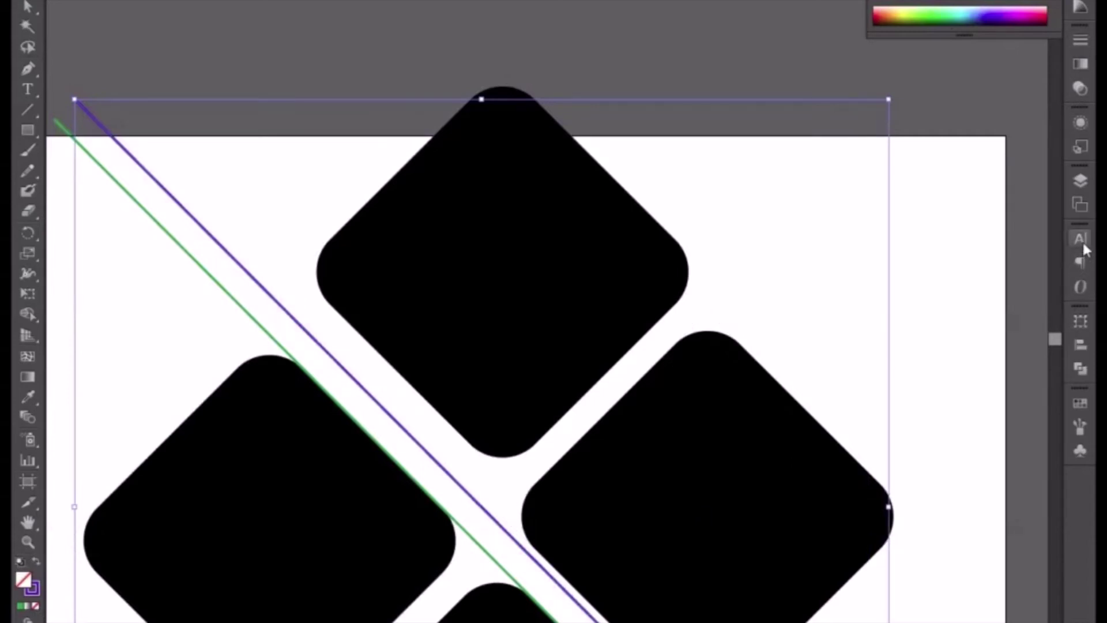
click(1081, 39)
click(957, 50)
text(6)
key(Return)
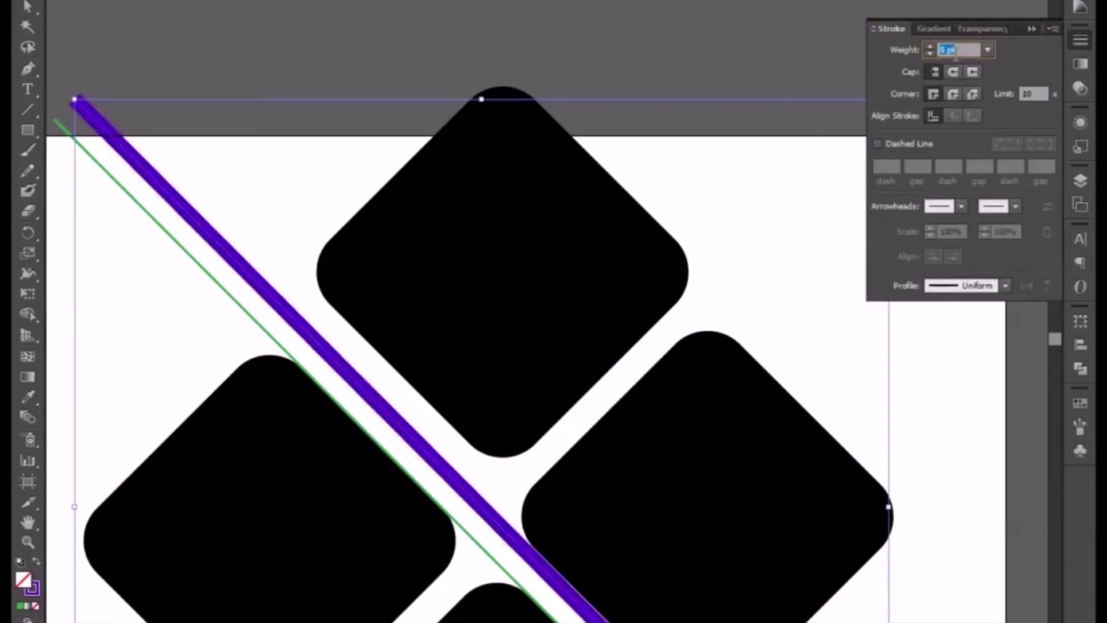
text(0)
key(Return)
key(Up)
key(Up)
key(Up)
key(Up)
key(Up)
key(Up)
key(Up)
key(Up)
key(Up)
key(Up)
key(Up)
key(Up)
key(Up)
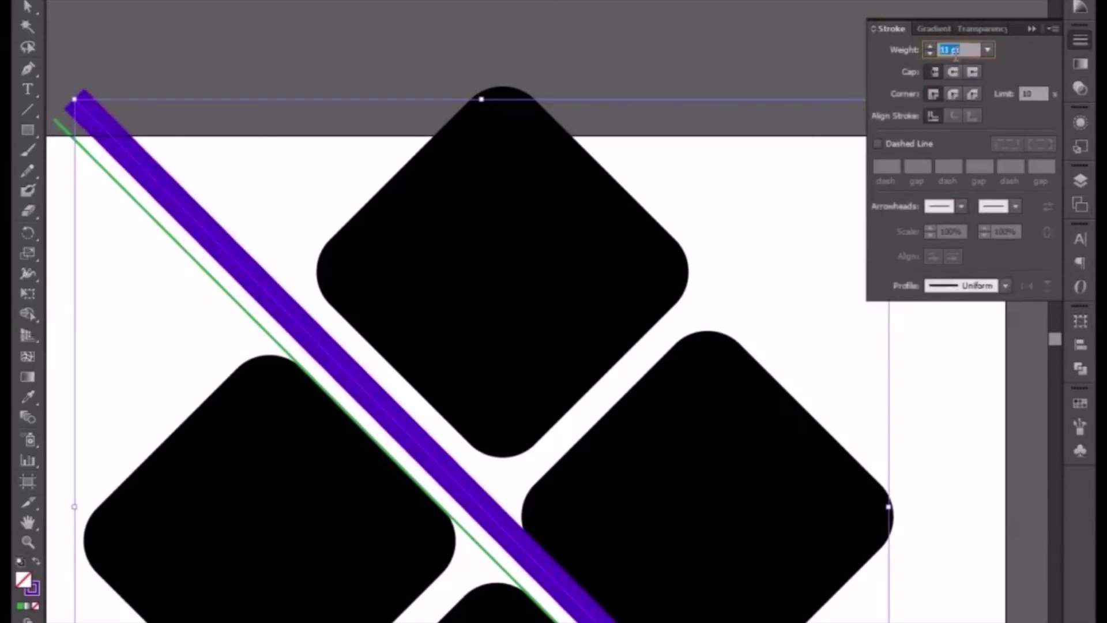
key(Down)
key(Down)
key(Down)
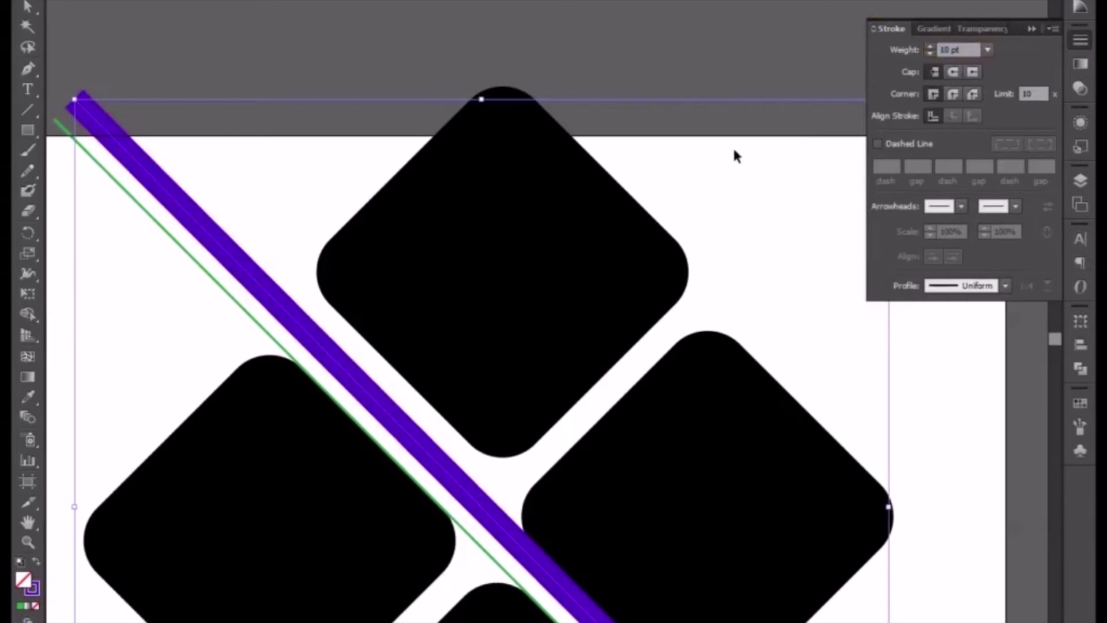
click(733, 151)
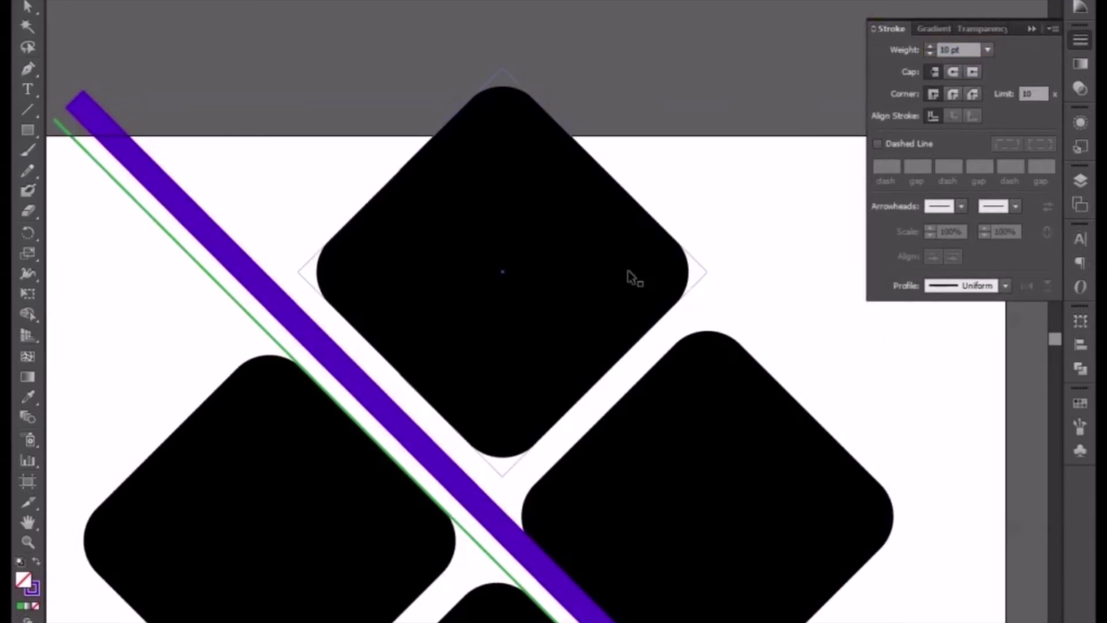
Move the thick purple line down and left until its lower edge sits flush against the green guide line.
click(305, 333)
drag(306, 335, 296, 335)
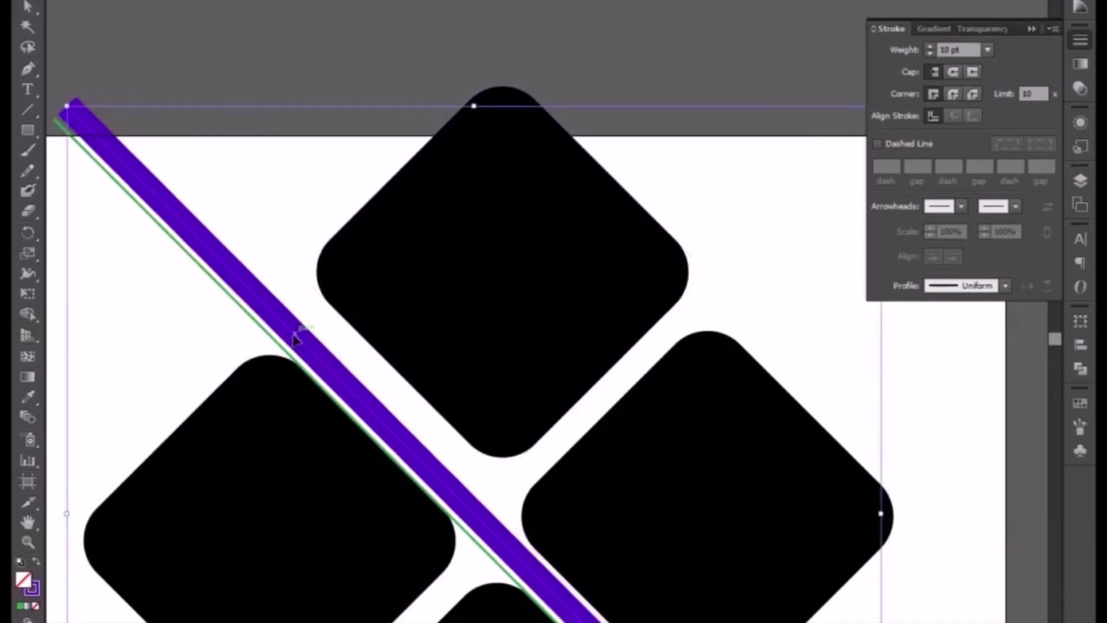
drag(409, 441, 512, 300)
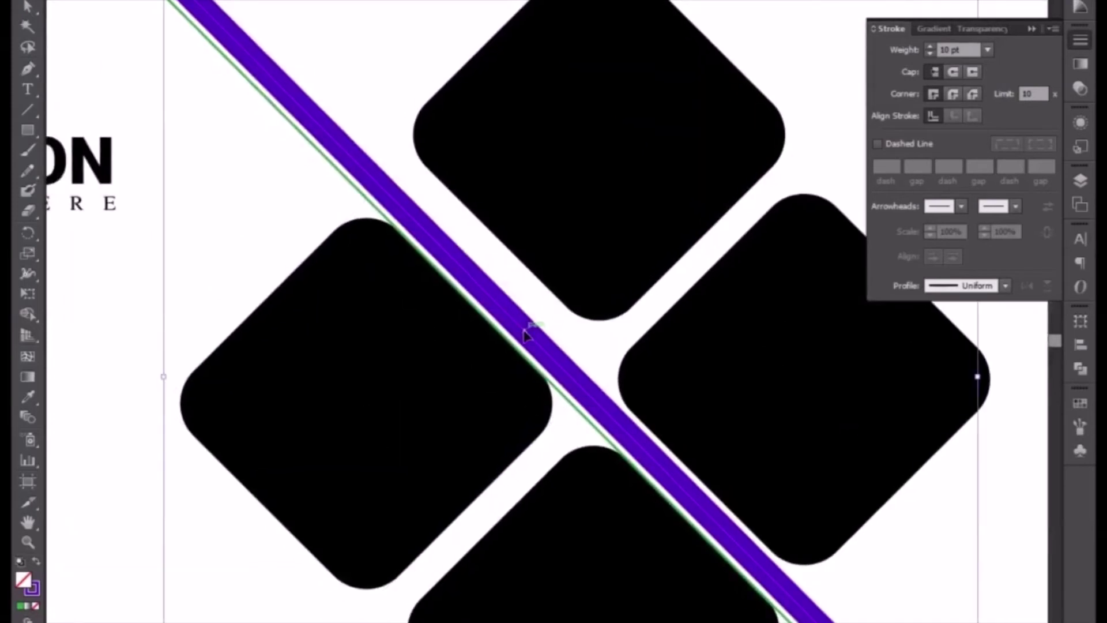
drag(526, 339, 517, 341)
scroll(544, 376, up, 2)
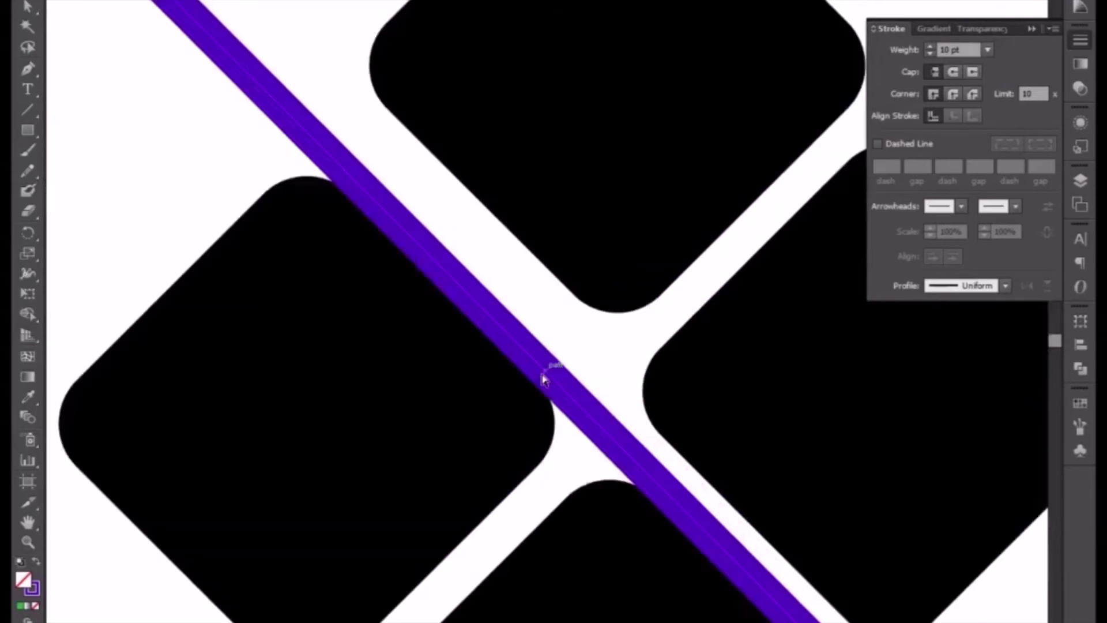
drag(544, 384, 550, 379)
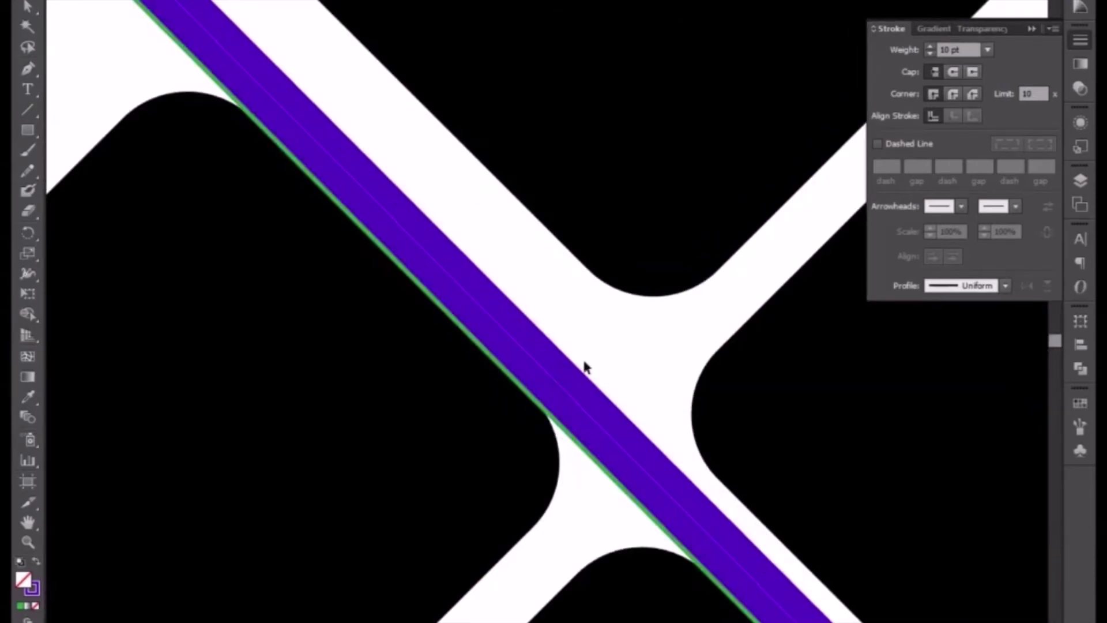
scroll(585, 365, down, 3)
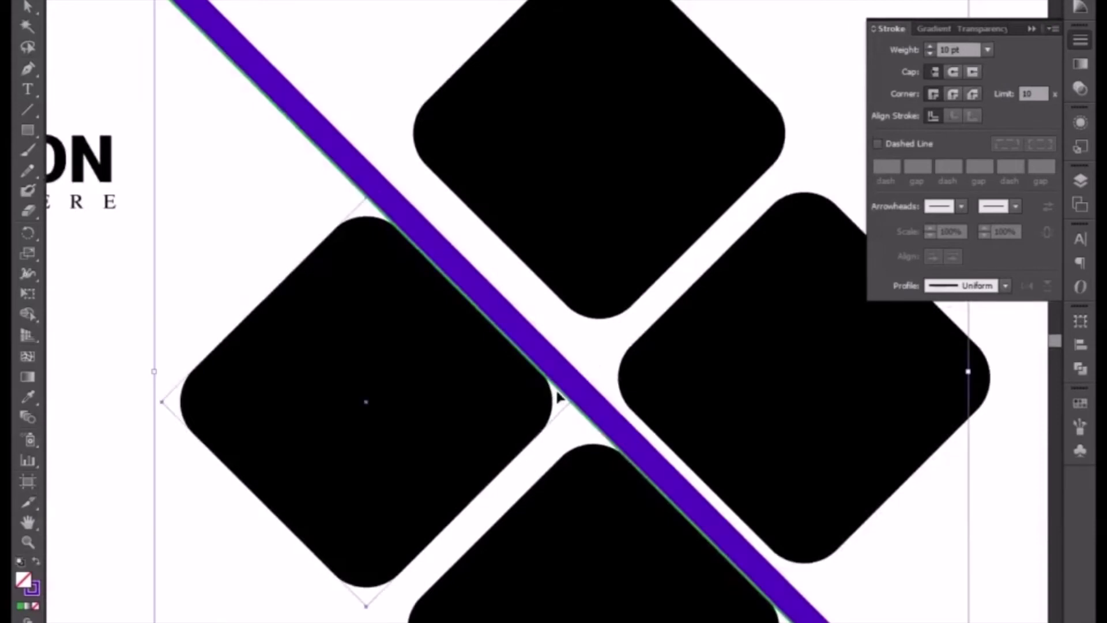
Copy the green guide line to the purple line's upper-right edge and bring the copy to the front.
click(558, 391)
click(587, 422)
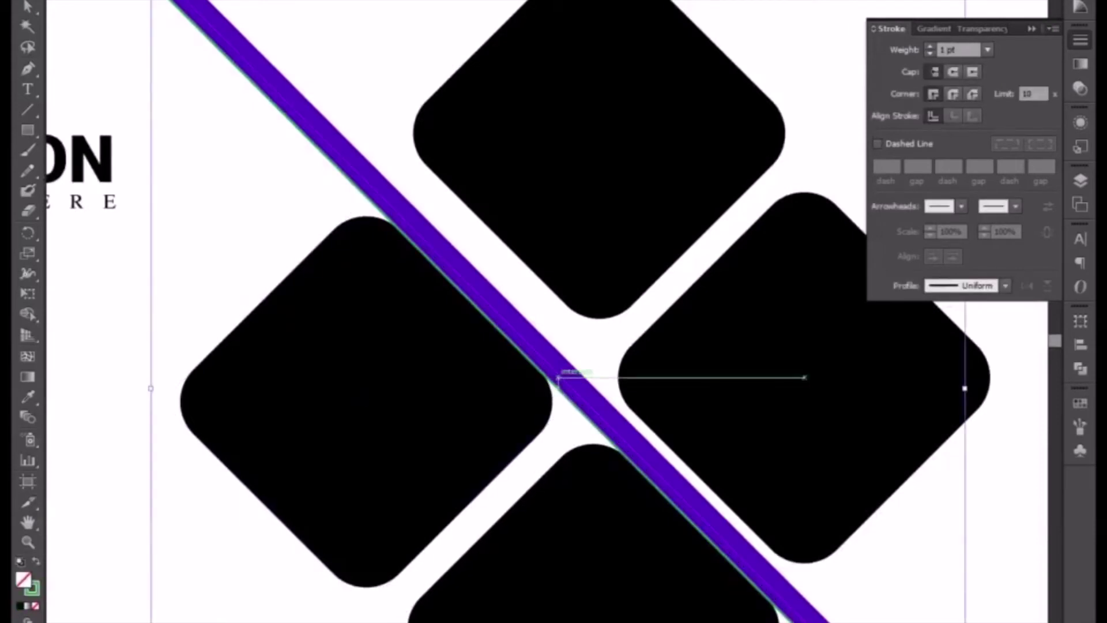
mouse_move(571, 376)
mouse_down()
mouse_move(840, 617)
mouse_move(568, 372)
mouse_up()
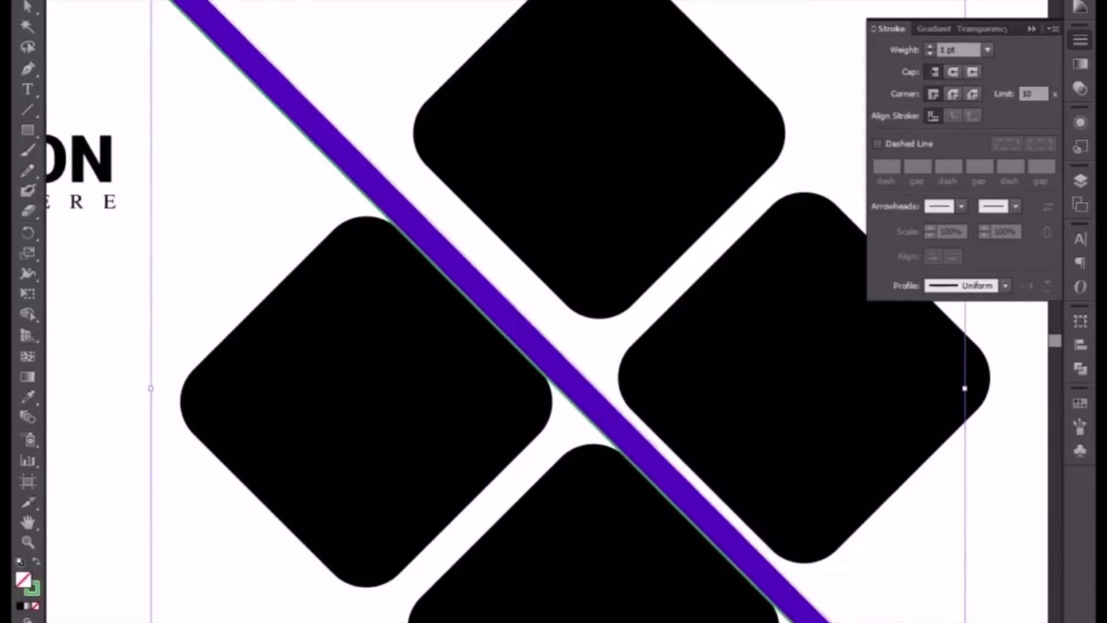
drag(568, 372, 586, 355)
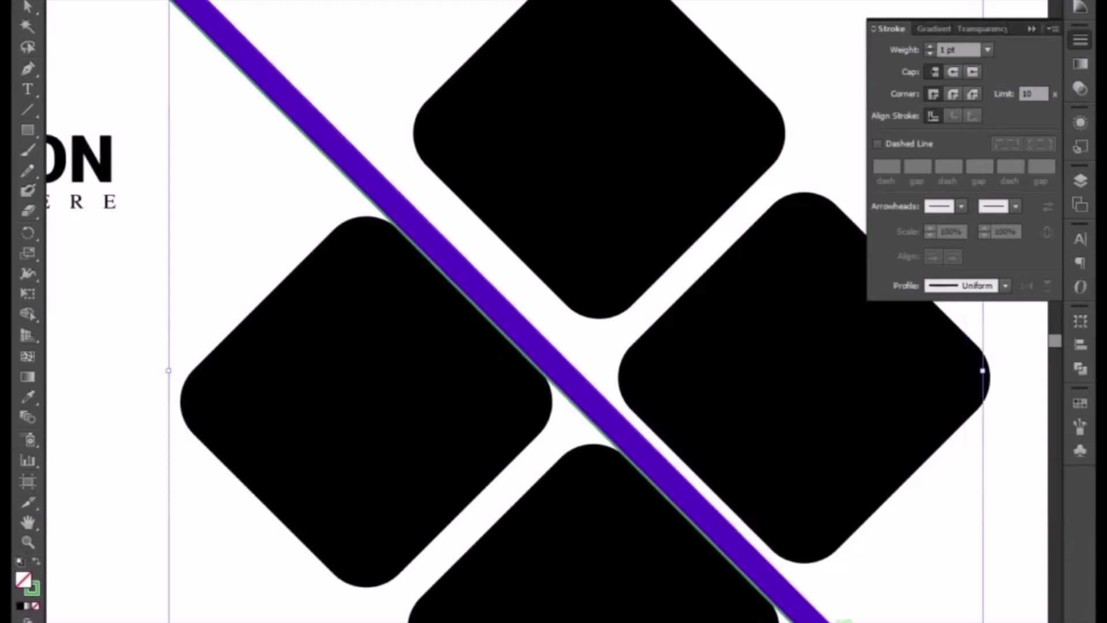
right_click(835, 356)
mouse_move(865, 596)
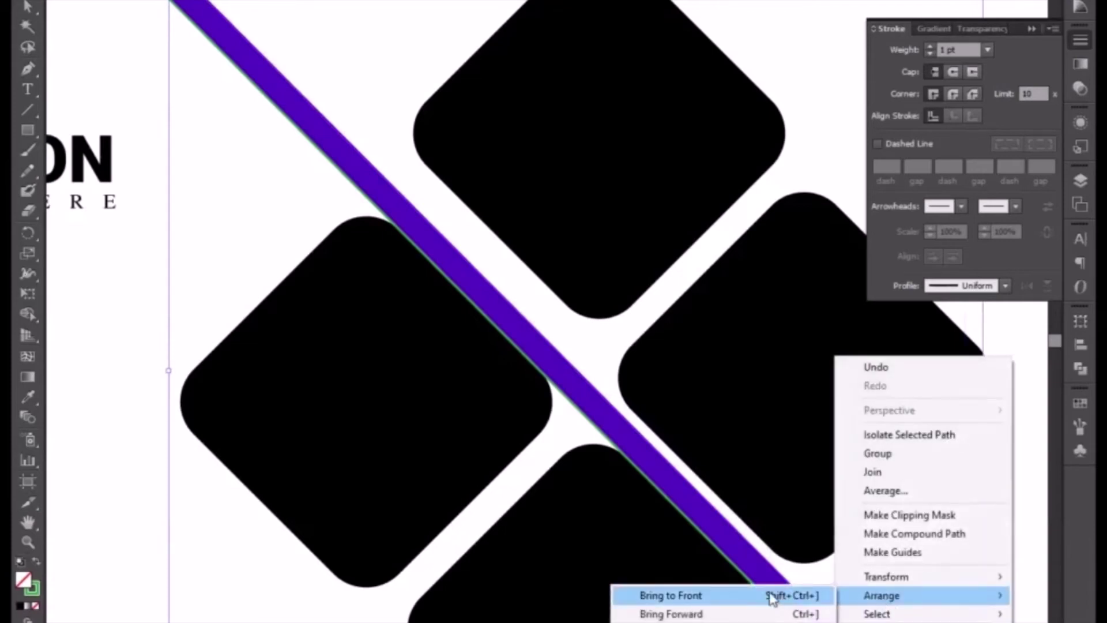
click(671, 596)
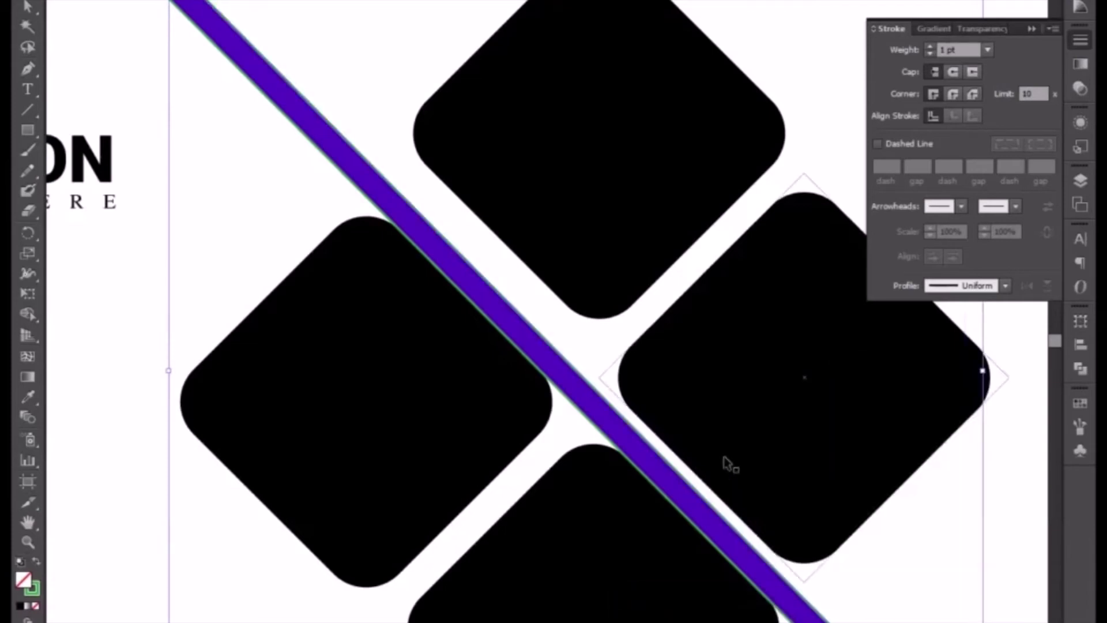
Move the top and right diamonds so their lower-left edges rest against the green guide line above the purple line.
click(598, 309)
drag(558, 264, 555, 306)
drag(553, 299, 555, 301)
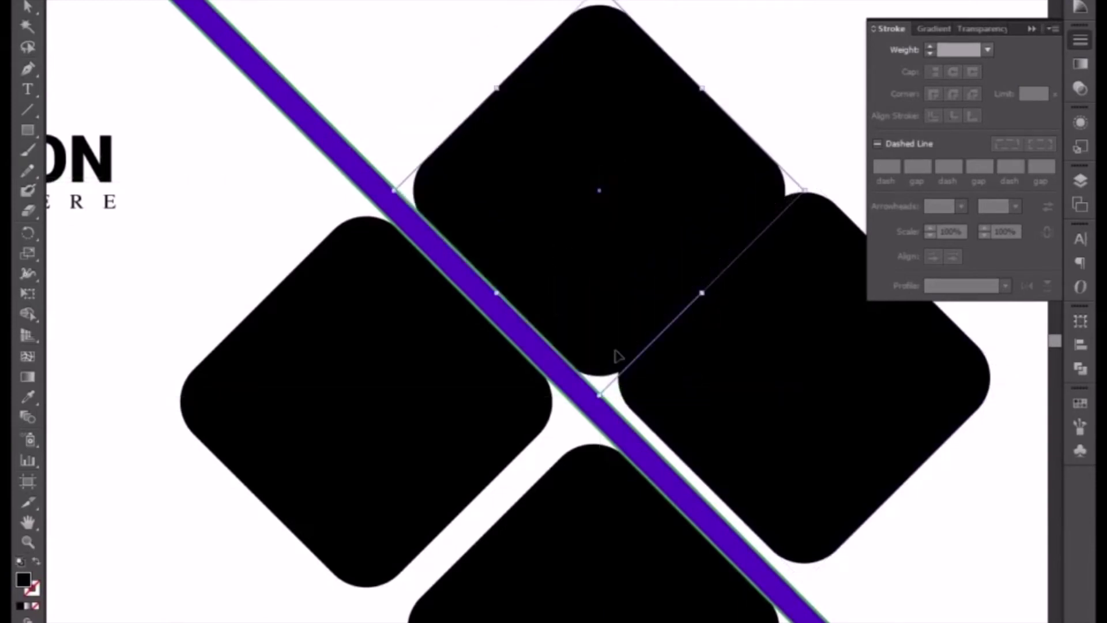
key(ctrl+plus)
key(ctrl+plus)
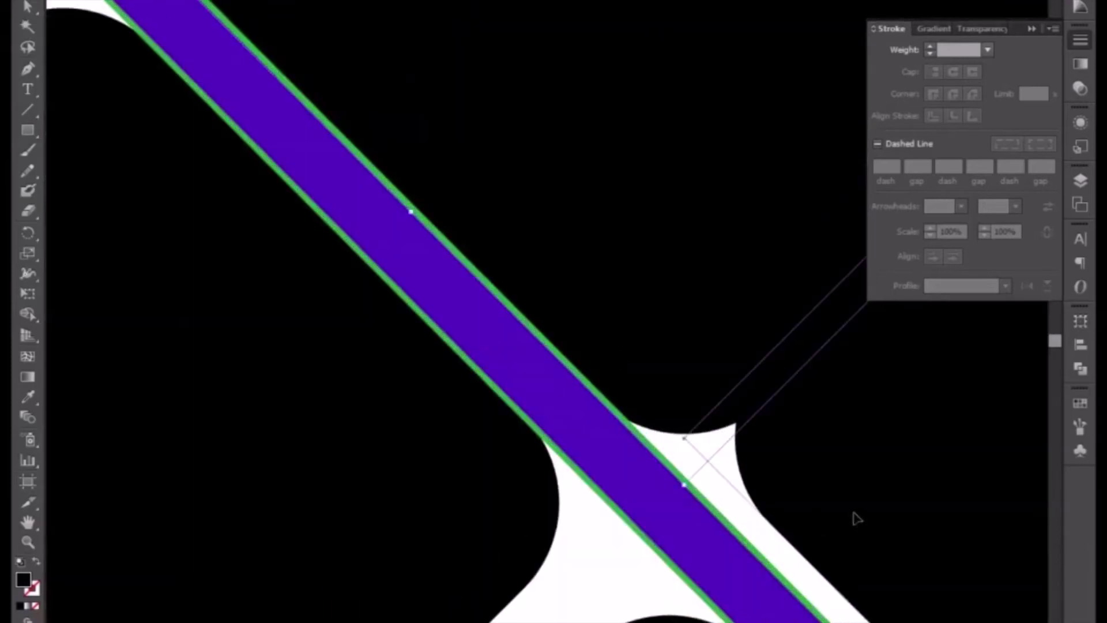
drag(856, 519, 482, 221)
drag(657, 328, 664, 369)
scroll(662, 369, down, 5)
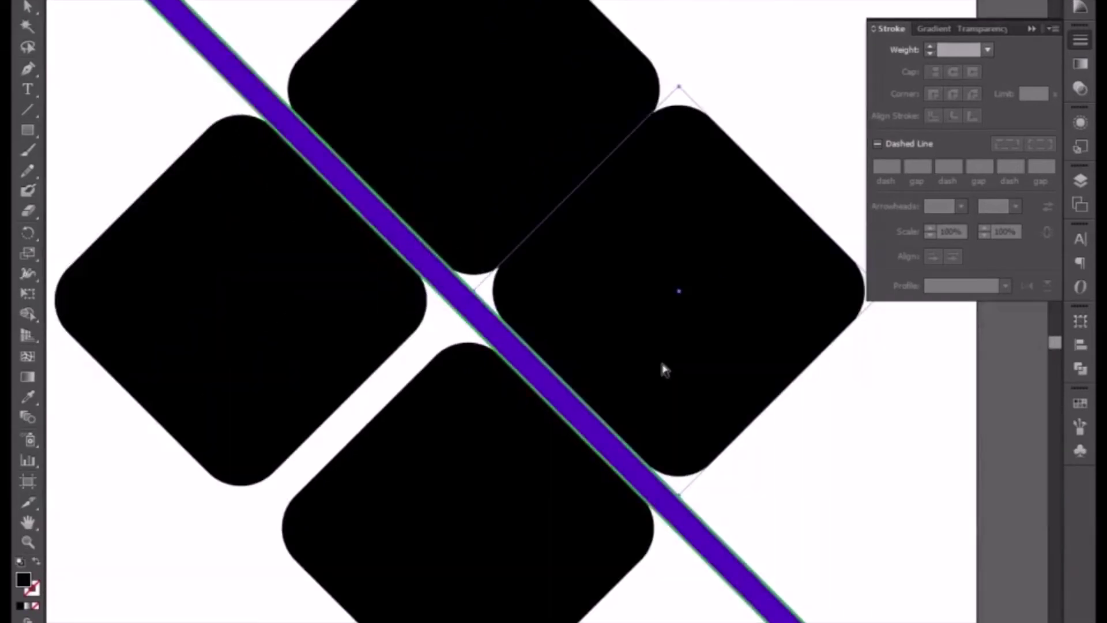
Shift the top diamond slightly up and left along the purple line until its upper-left edge aligns with the left diamond's.
scroll(502, 259, up, 5)
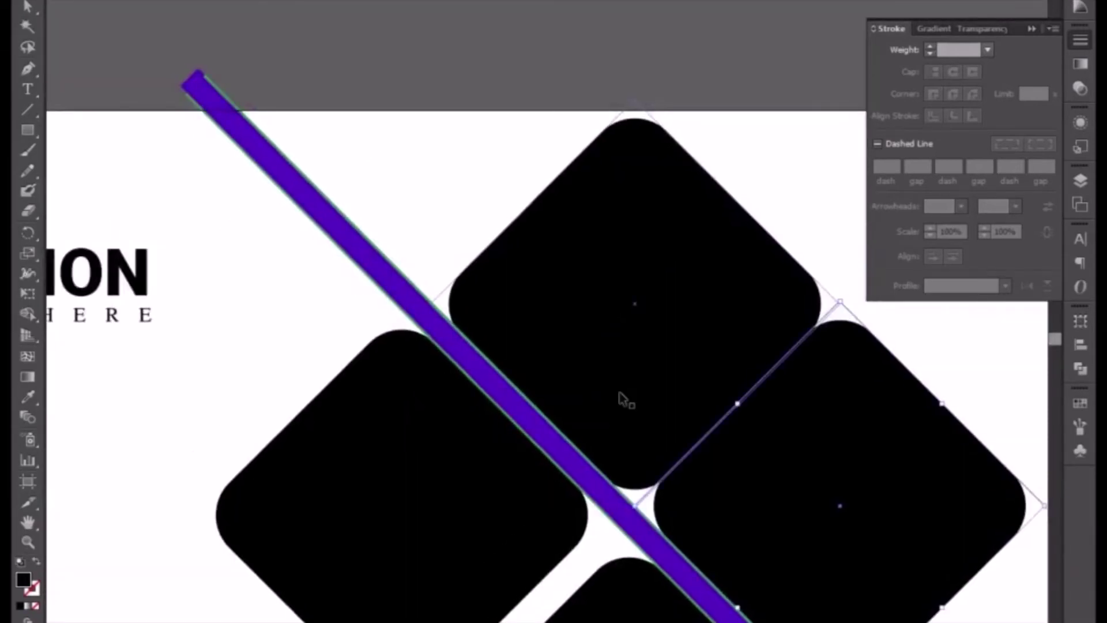
drag(590, 333, 590, 325)
click(387, 219)
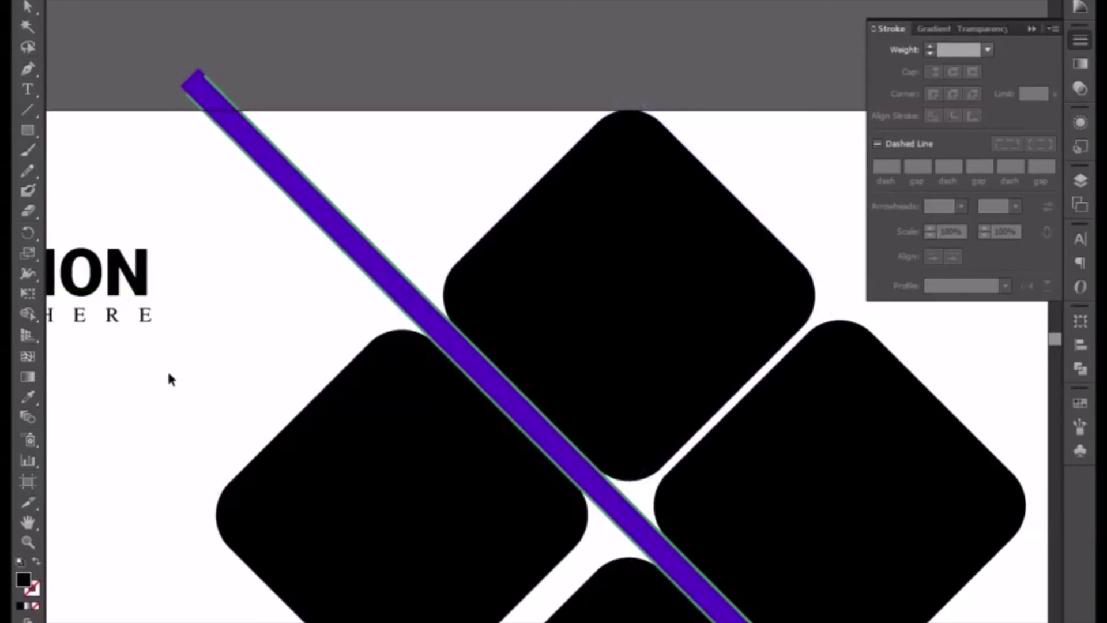
Draw a straight line along the upper-left edges of the top and left diamonds and match its stroke to the green guide line.
click(28, 68)
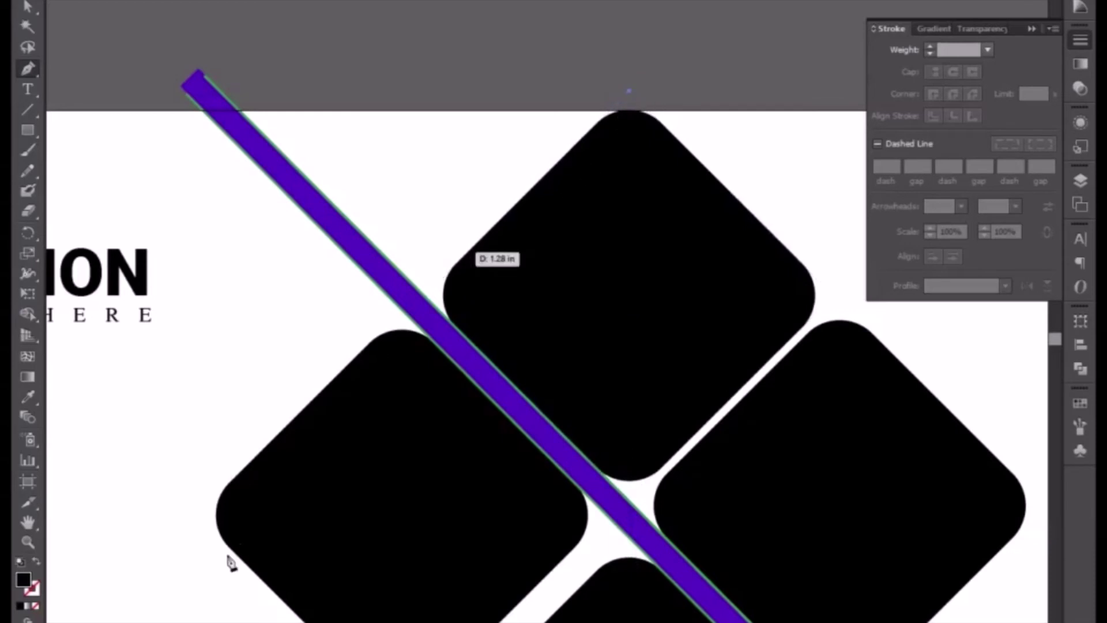
click(199, 522)
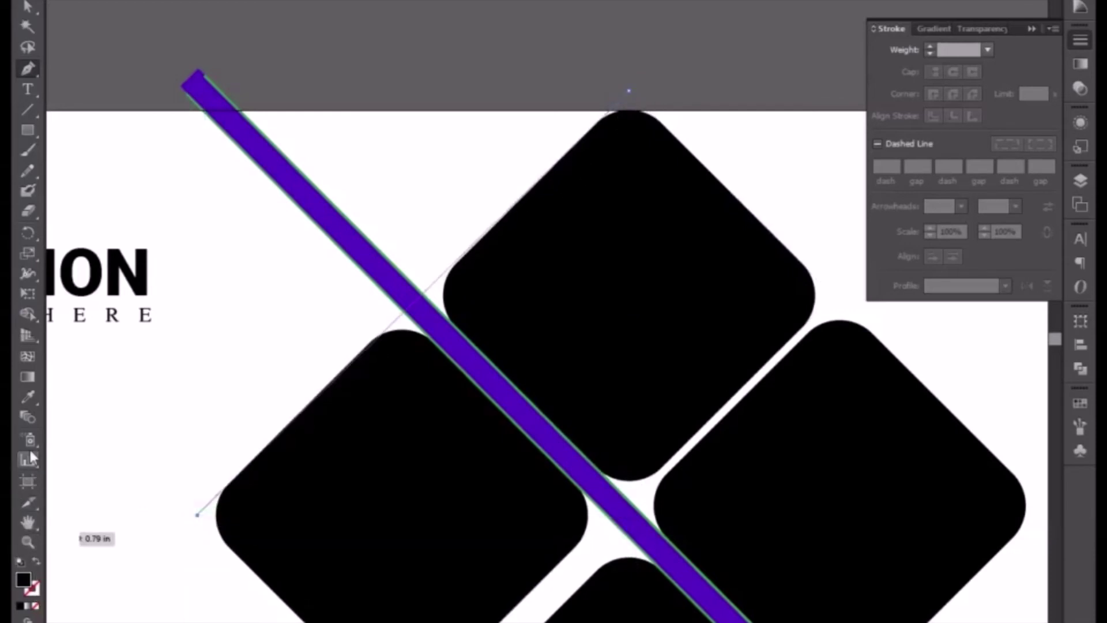
click(27, 397)
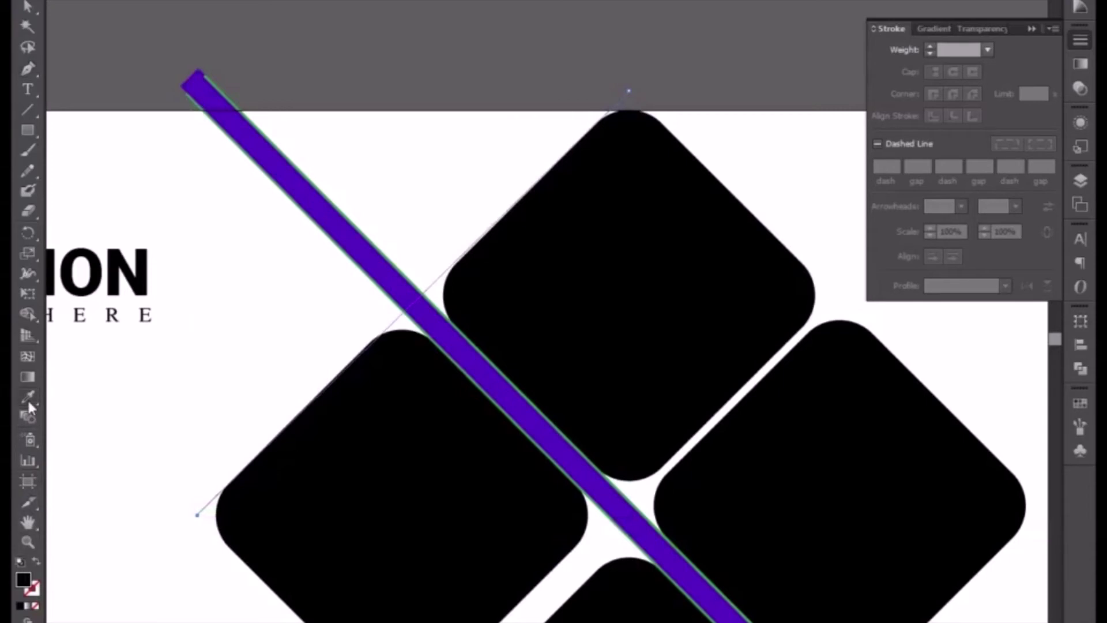
click(339, 193)
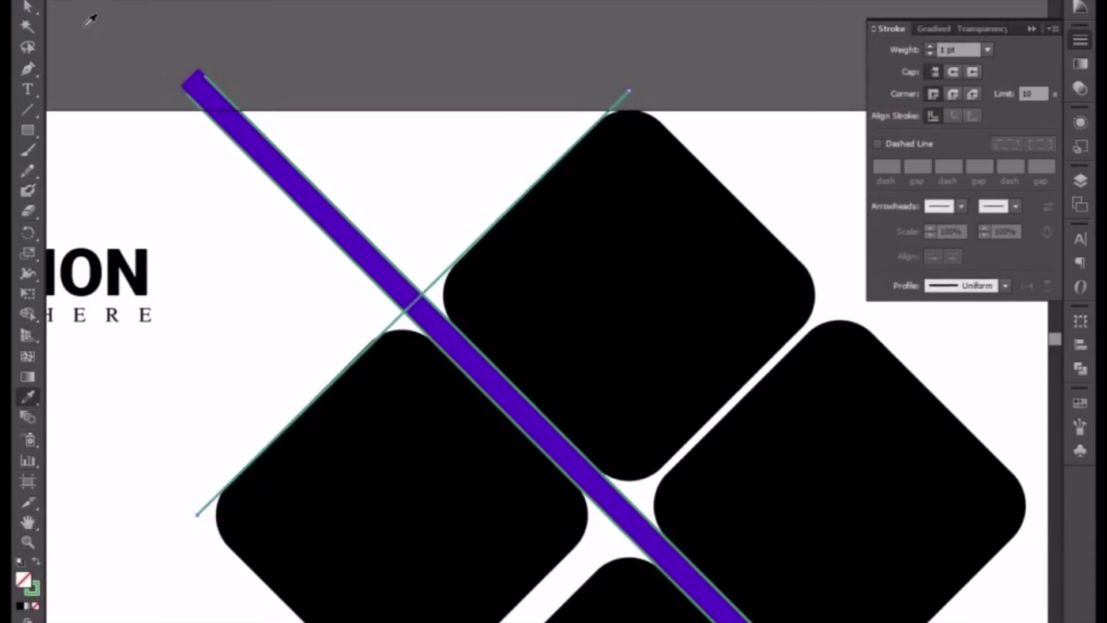
click(28, 7)
click(267, 400)
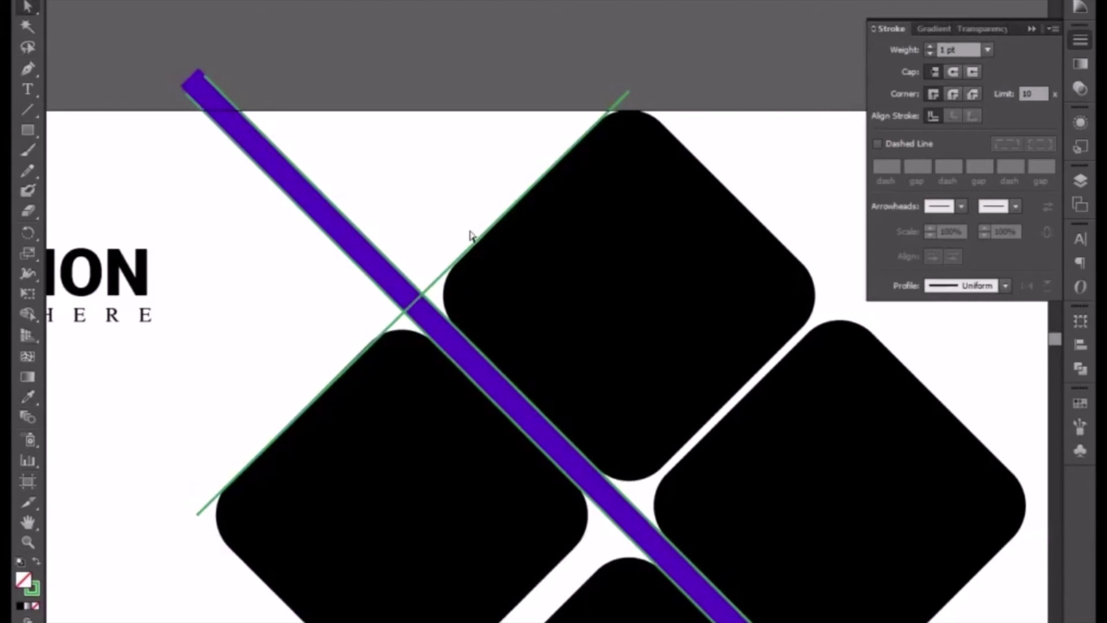
Copy the new green guide line to the bottom diamond's upper-left edge and move the right diamond down-right to align with it.
click(722, 287)
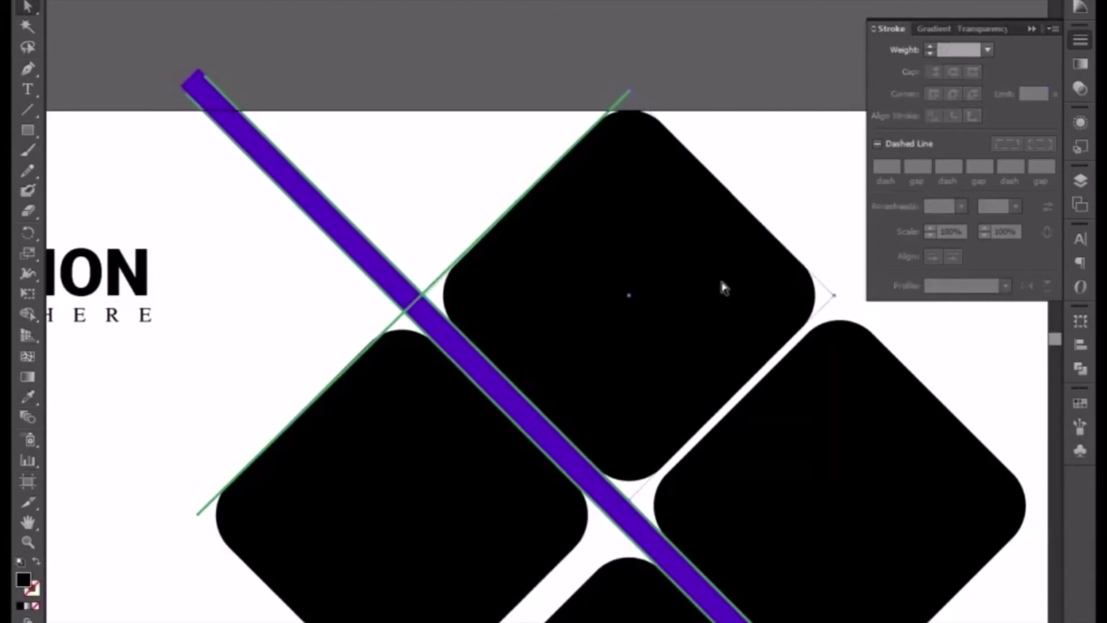
shift+click(740, 528)
drag(739, 528, 576, 228)
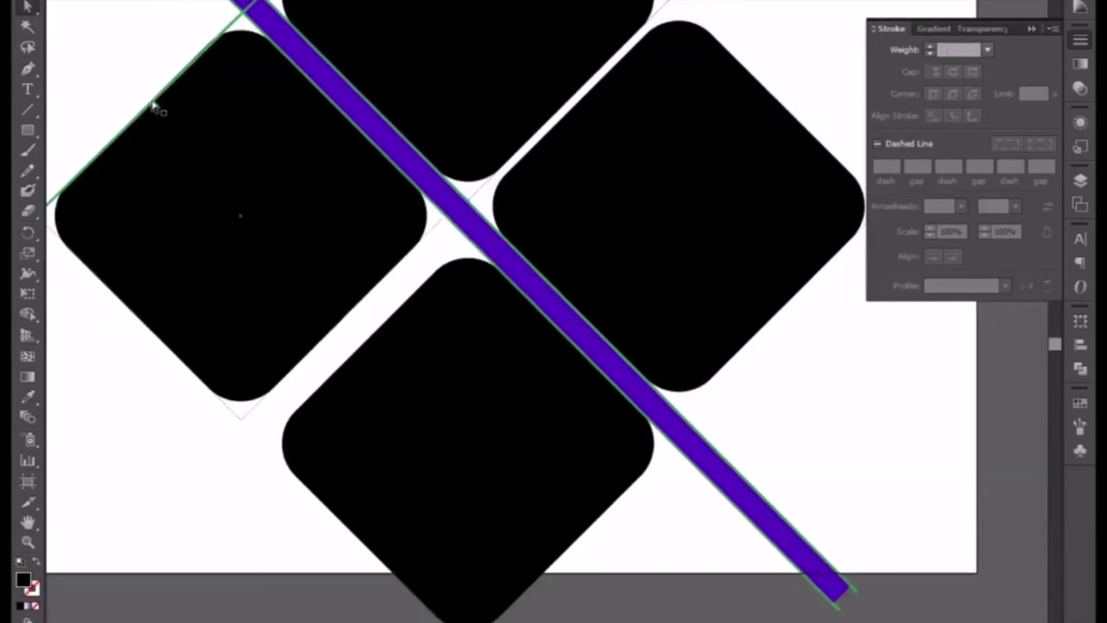
mouse_move(291, 92)
mouse_down()
mouse_move(493, 266)
mouse_move(475, 236)
mouse_up()
mouse_move(648, 258)
mouse_down()
mouse_move(668, 274)
mouse_move(660, 269)
mouse_up()
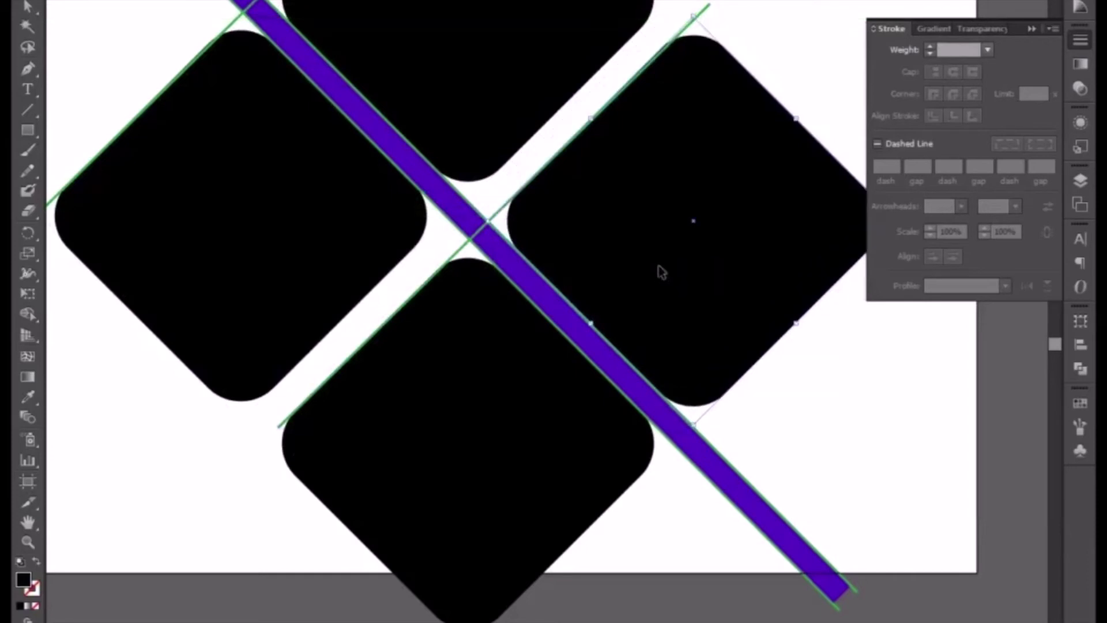
click(782, 60)
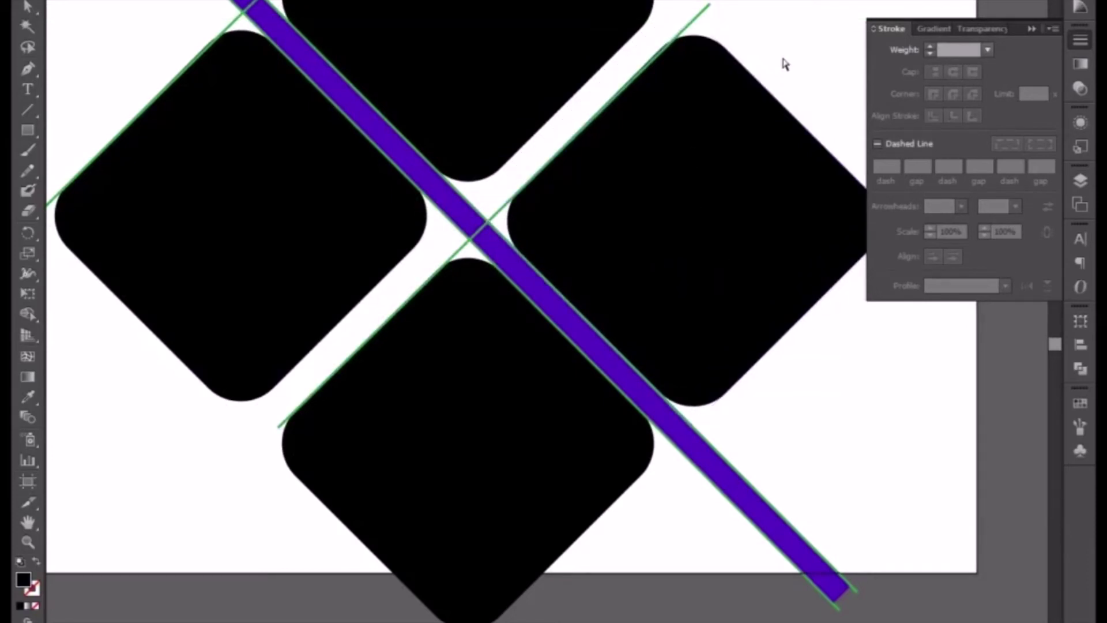
Delete the thick purple line together with the green guide lines along both its sides.
key(ctrl+minus)
key(ctrl+minus)
drag(349, 74, 307, 138)
key(Delete)
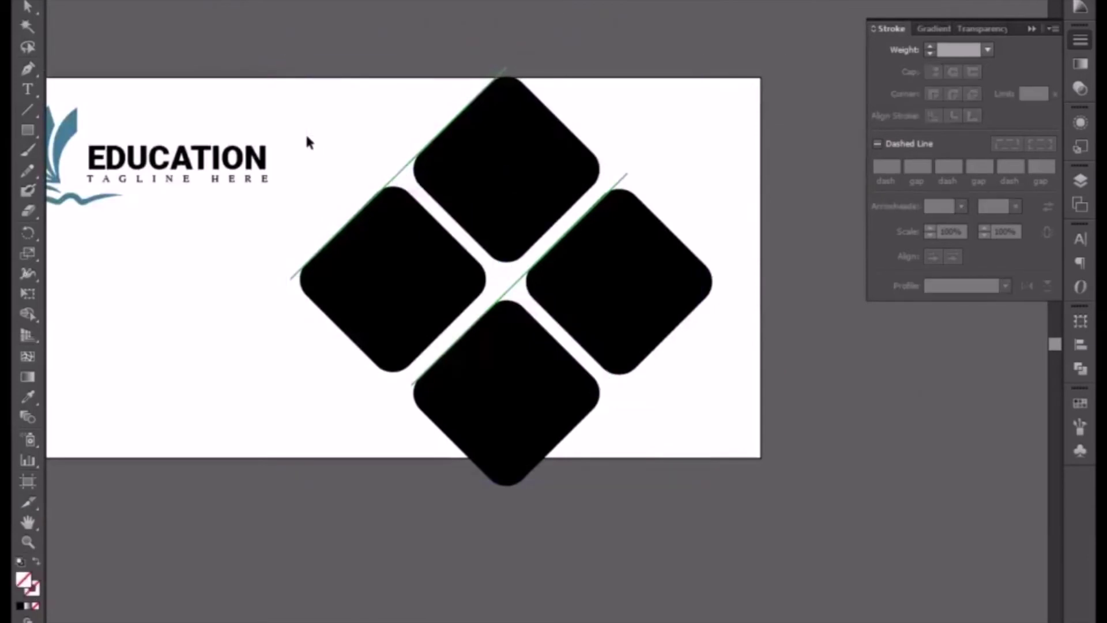
click(406, 182)
key(Delete)
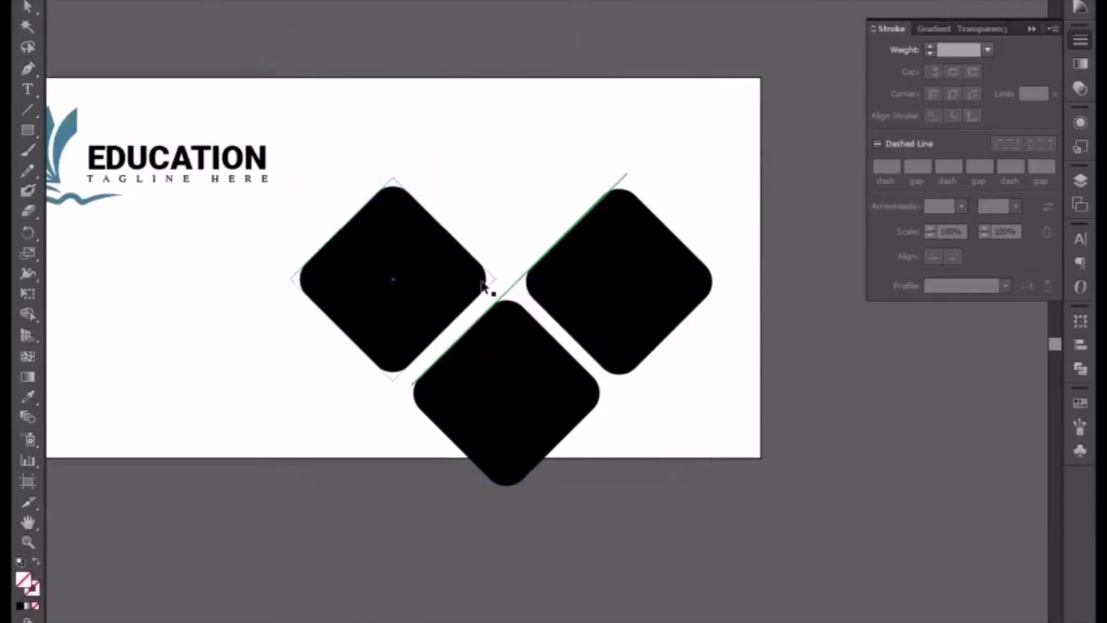
key(ctrl+z)
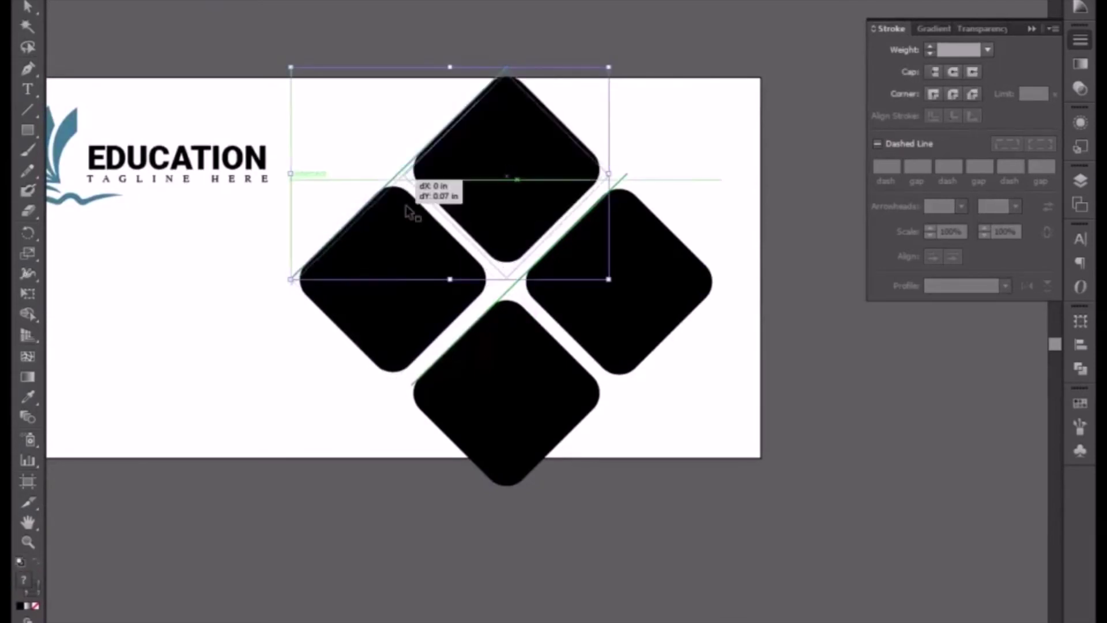
Delete the two remaining green guide lines along the diamonds' upper-left edges.
click(290, 282)
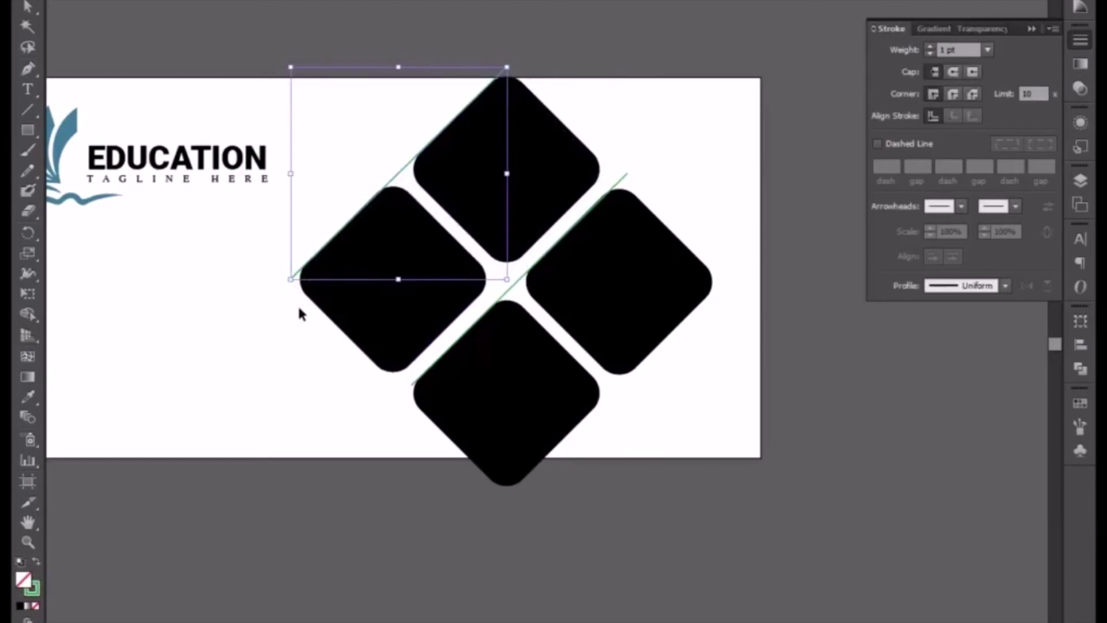
key(Delete)
click(628, 173)
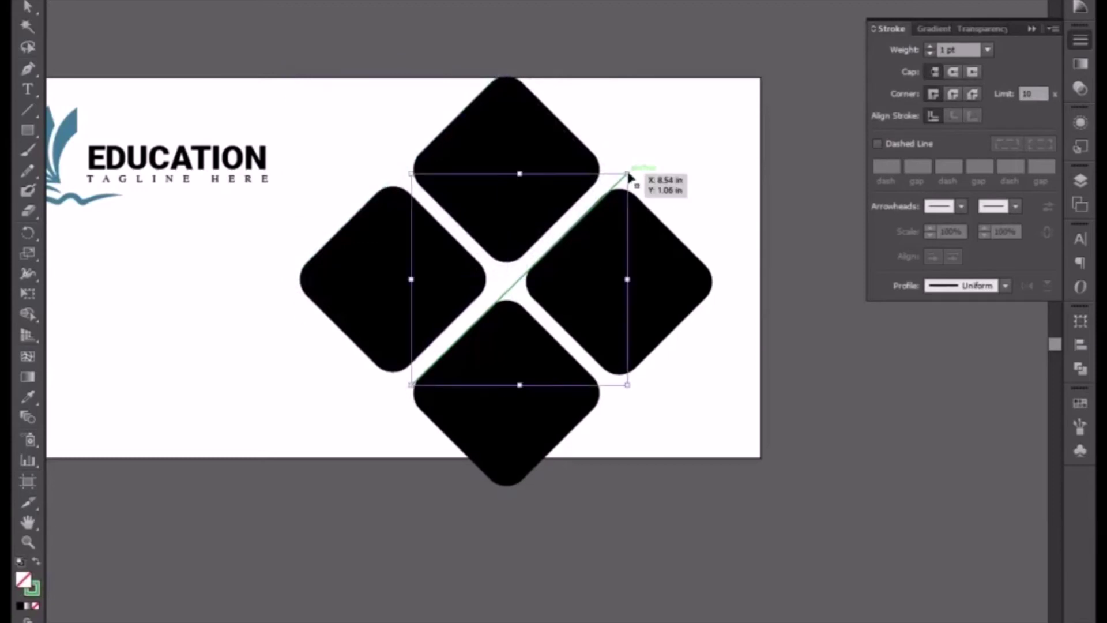
key(Delete)
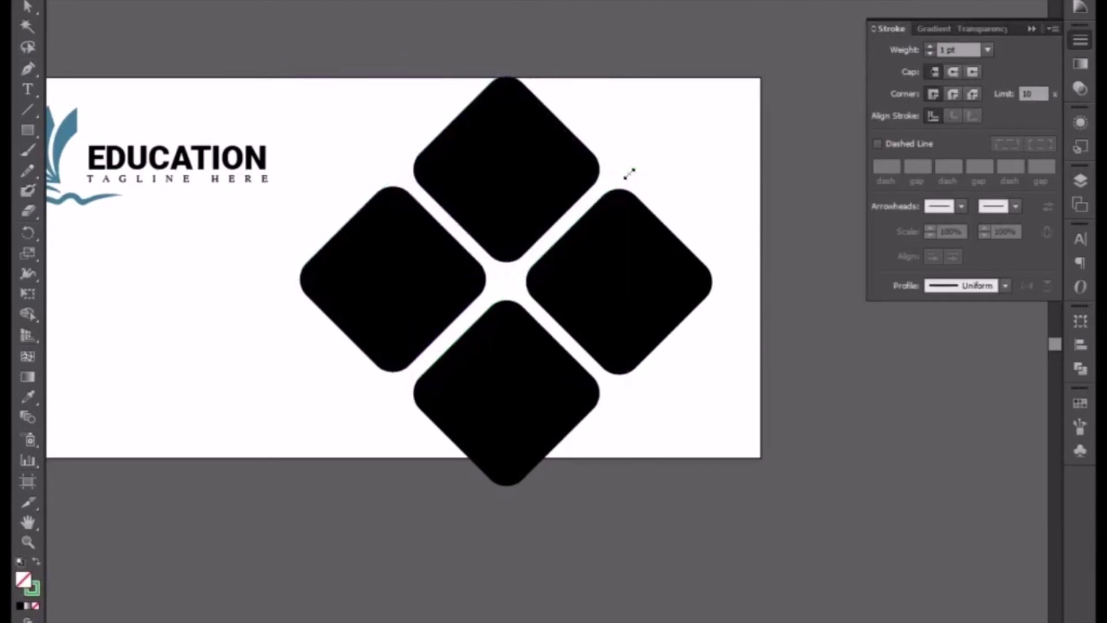
Restore the deleted purple line and green guide lines, and examine the right diamond's alignment against them.
key(ctrl+plus)
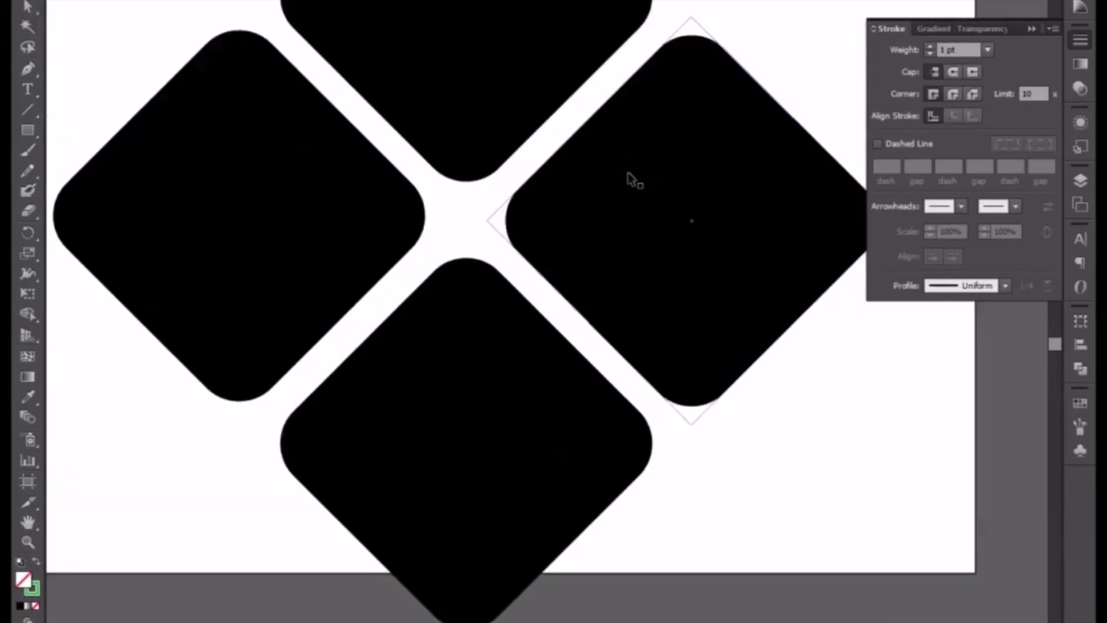
key(ctrl+plus)
click(642, 385)
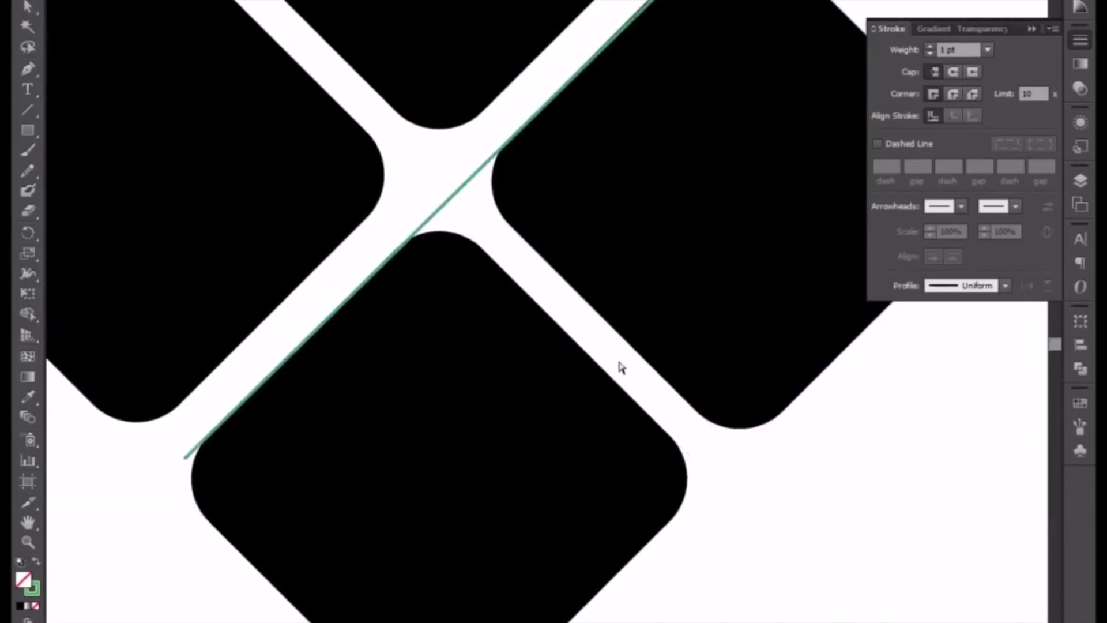
shift+click(621, 367)
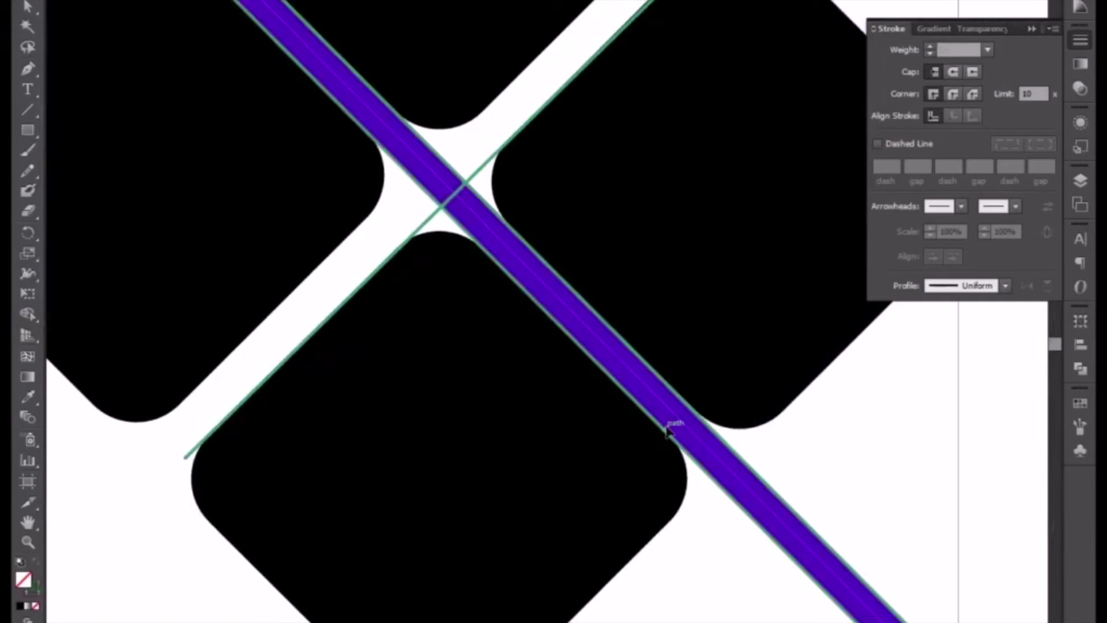
click(713, 402)
key(ctrl+plus)
key(ctrl+plus)
key(ctrl+plus)
key(ctrl+plus)
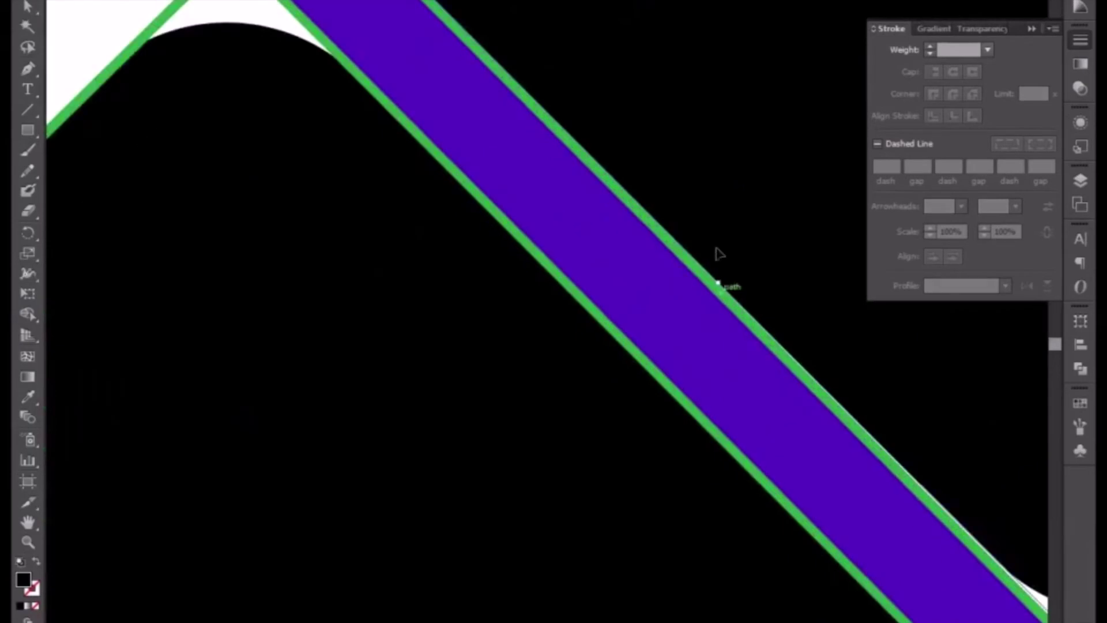
drag(729, 285, 744, 524)
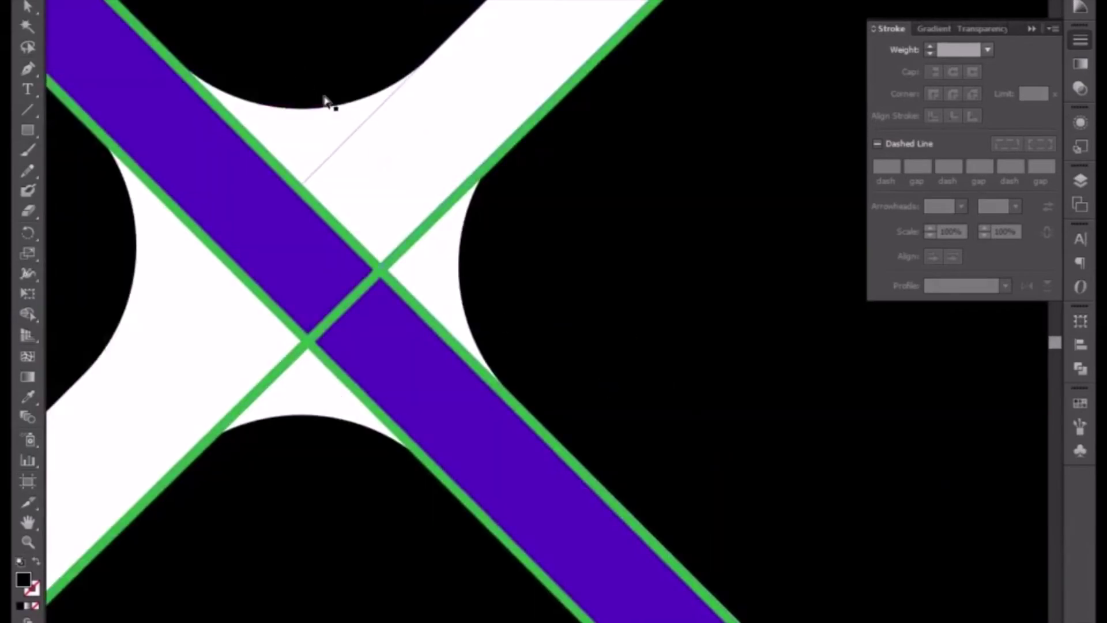
Delete the thick purple line and all the green guide lines along the diamonds' edges.
key(ctrl+minus)
key(ctrl+minus)
key(ctrl+minus)
key(ctrl+minus)
key(ctrl+minus)
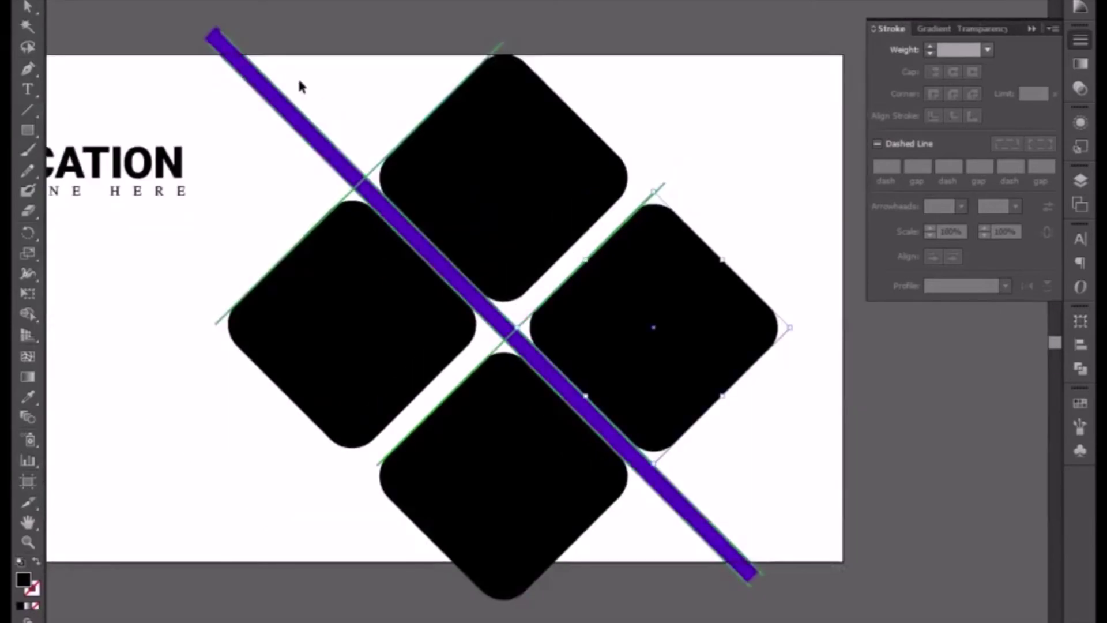
key(v)
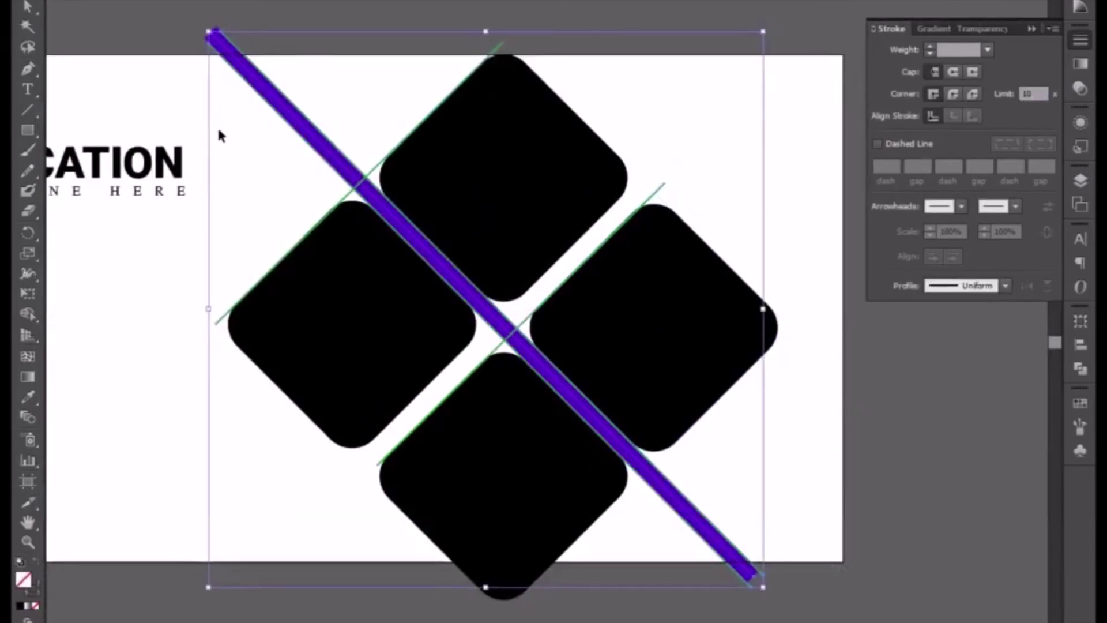
key(Delete)
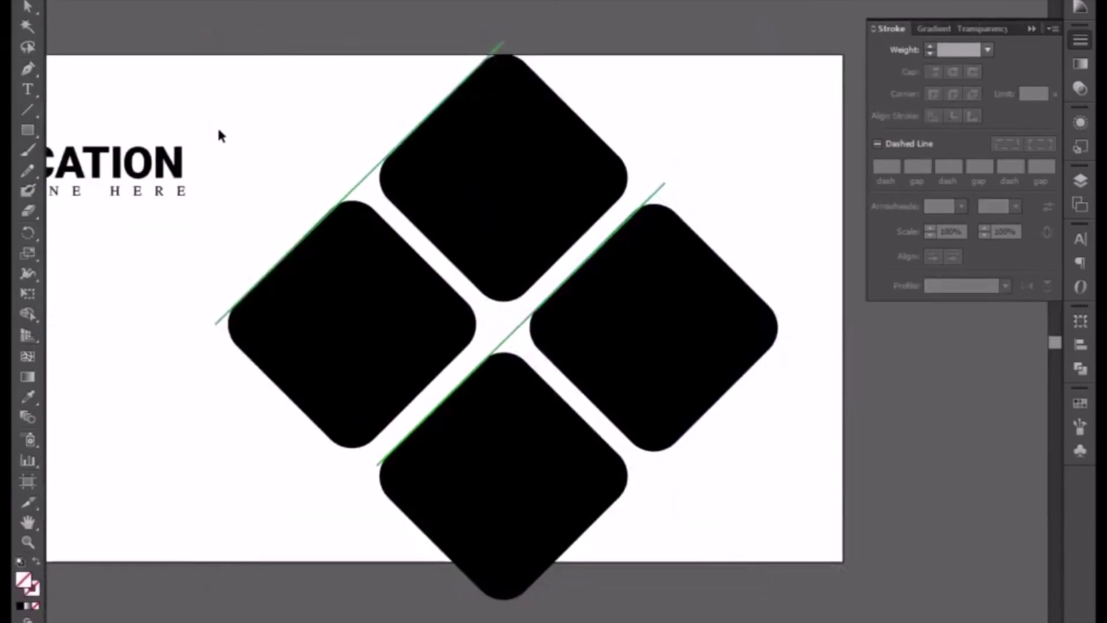
click(223, 321)
key(Delete)
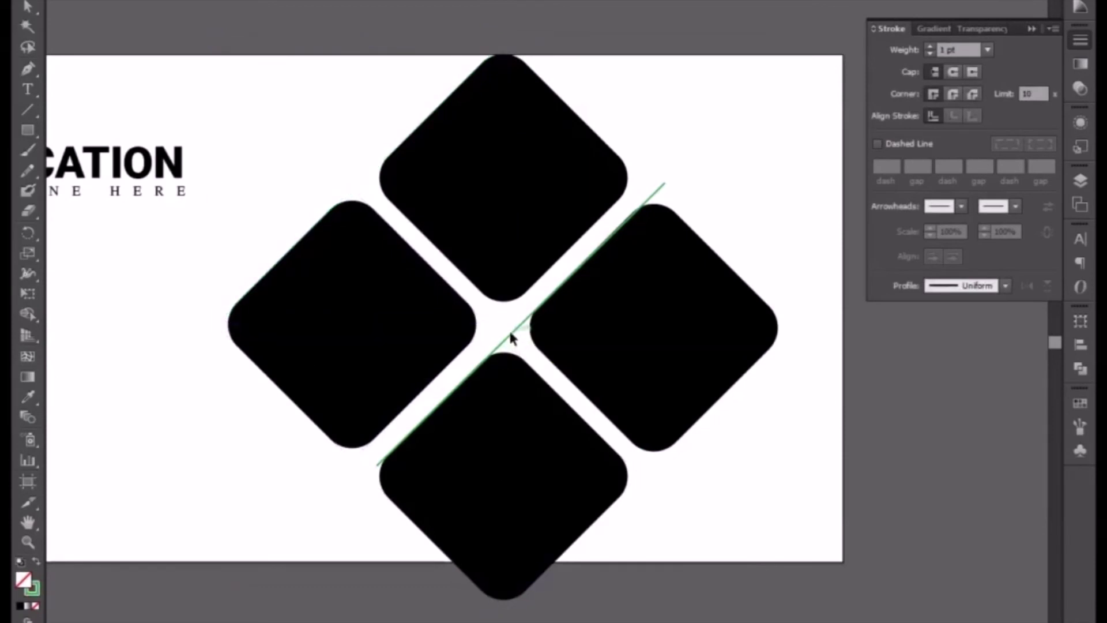
click(512, 334)
key(Delete)
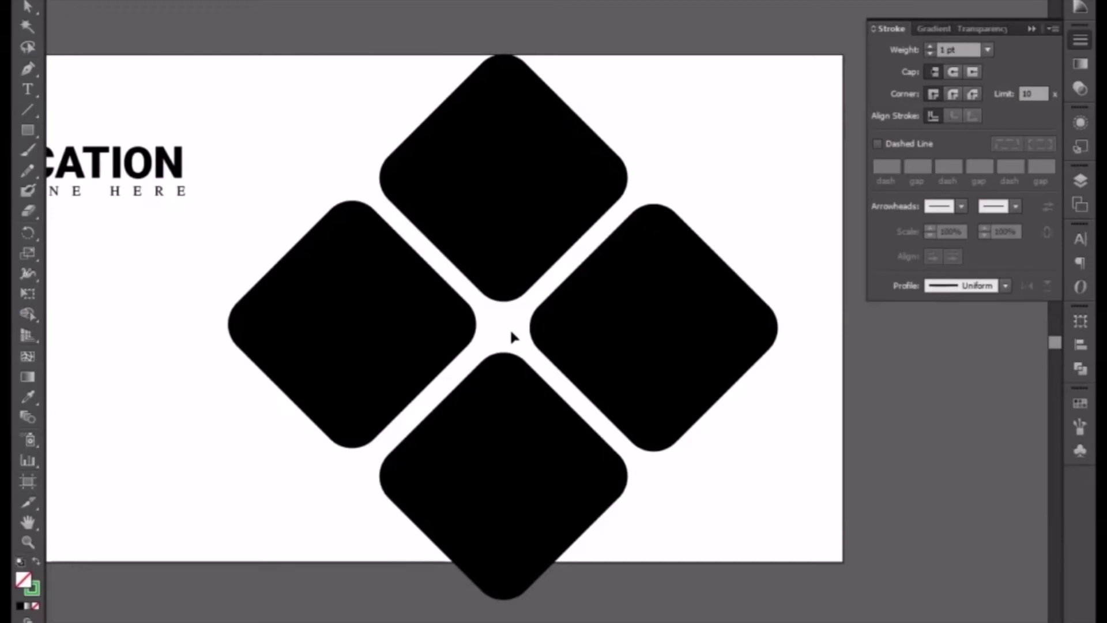
Move the cluster of four diamonds up so it overhangs the artboard's top and bottom edges about equally.
drag(289, 16, 662, 553)
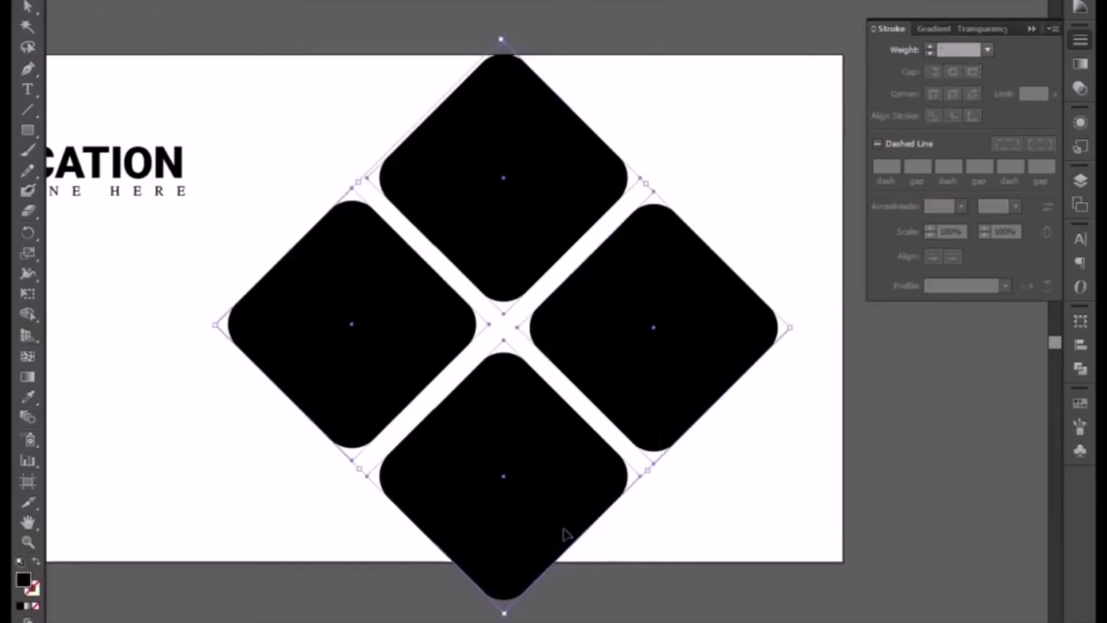
drag(563, 532, 565, 523)
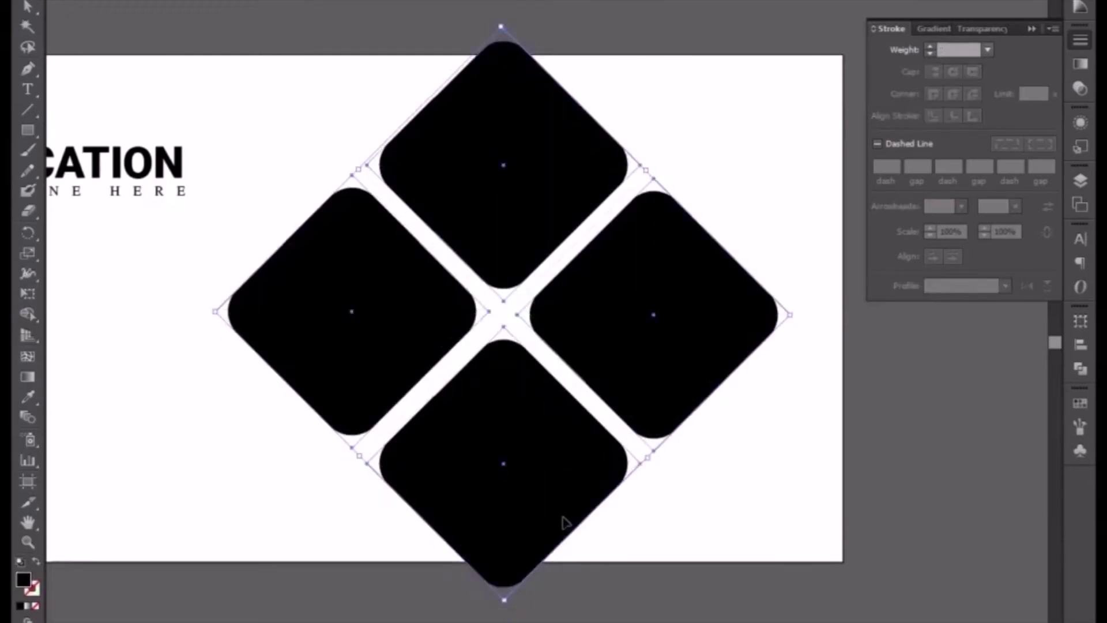
key(Up)
key(Up)
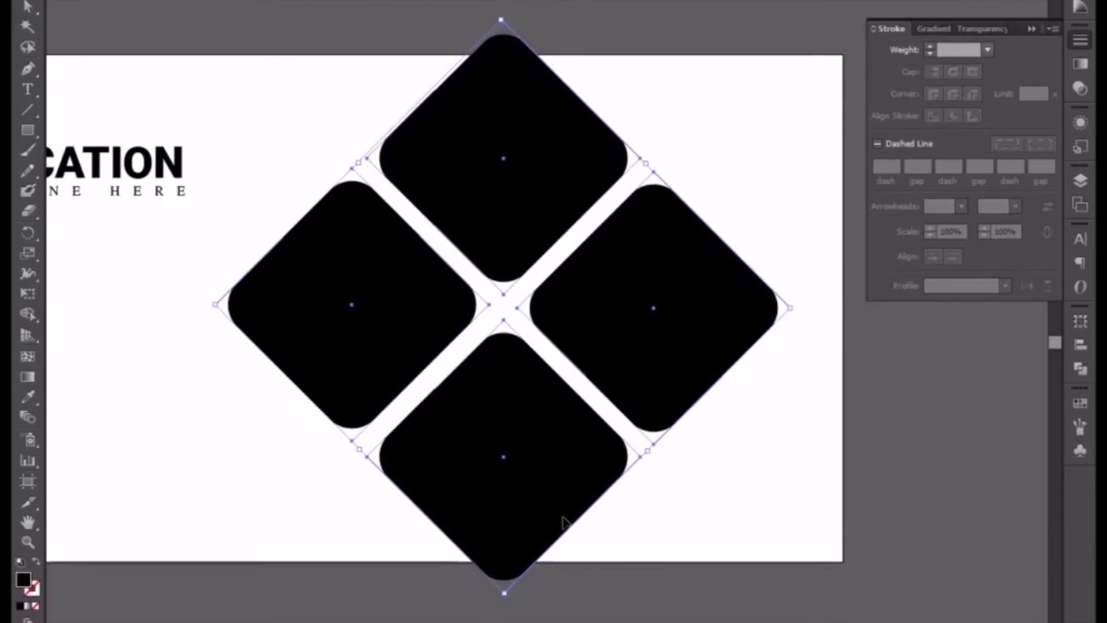
key(ctrl+minus)
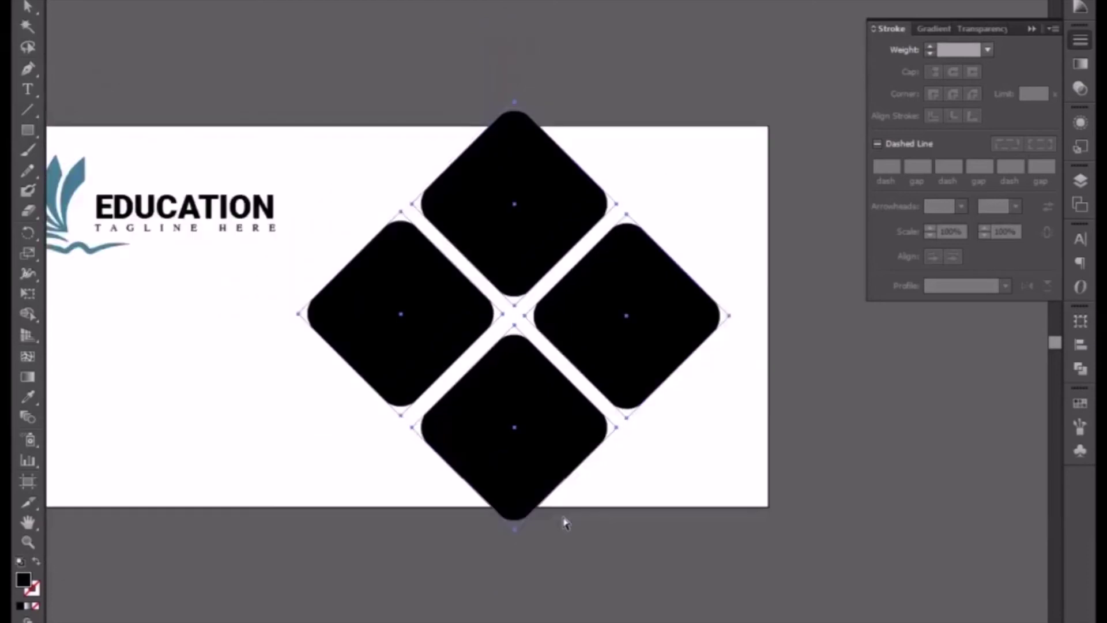
click(702, 440)
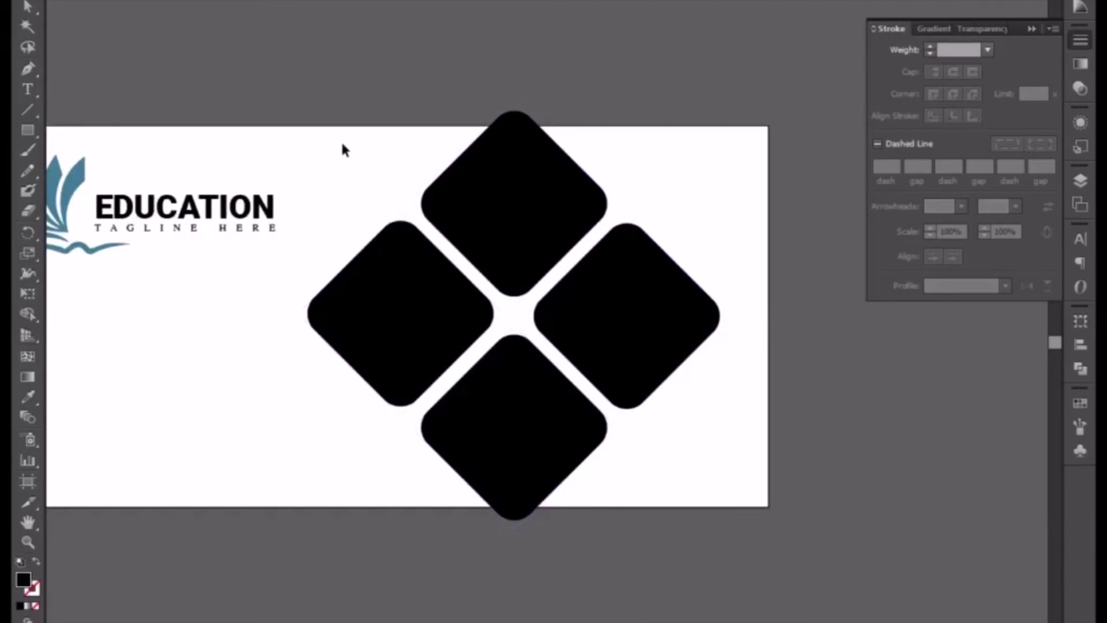
Expand the appearance of all four black rounded diamonds.
drag(342, 148, 639, 519)
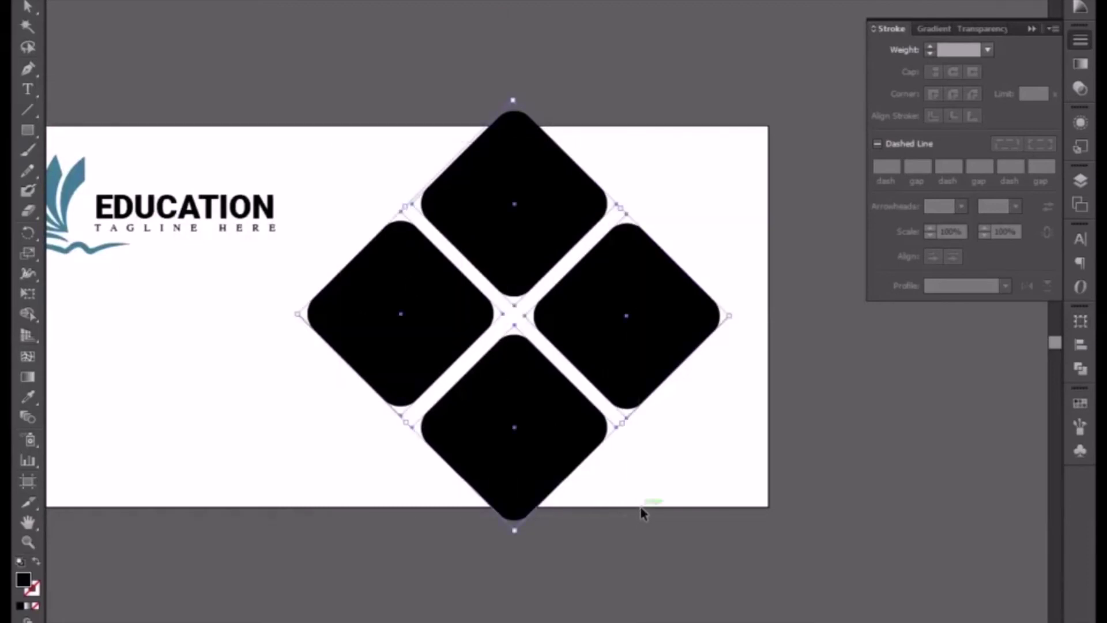
click(127, 0)
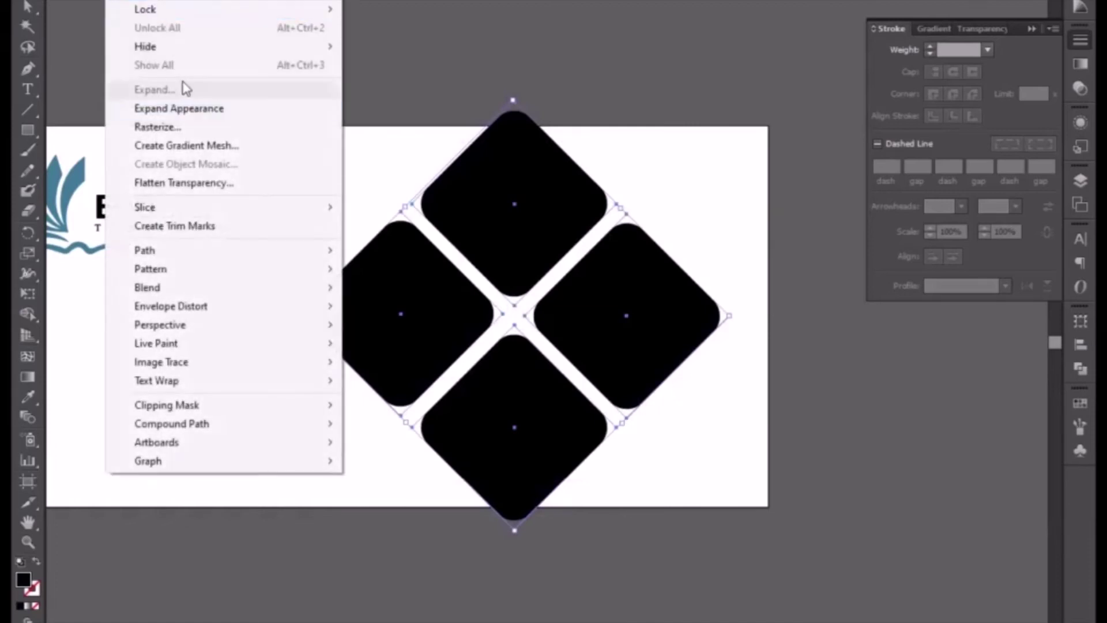
click(185, 109)
click(376, 474)
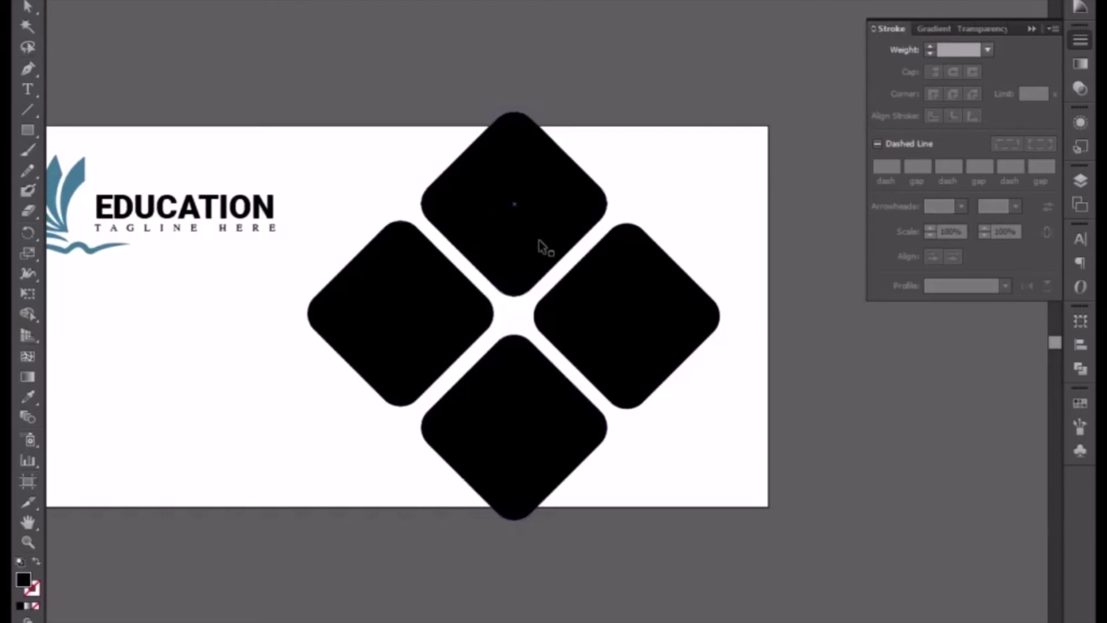
Copy the left diamond to the empty area below the logo text and fill the copy with the logo's blue.
click(401, 324)
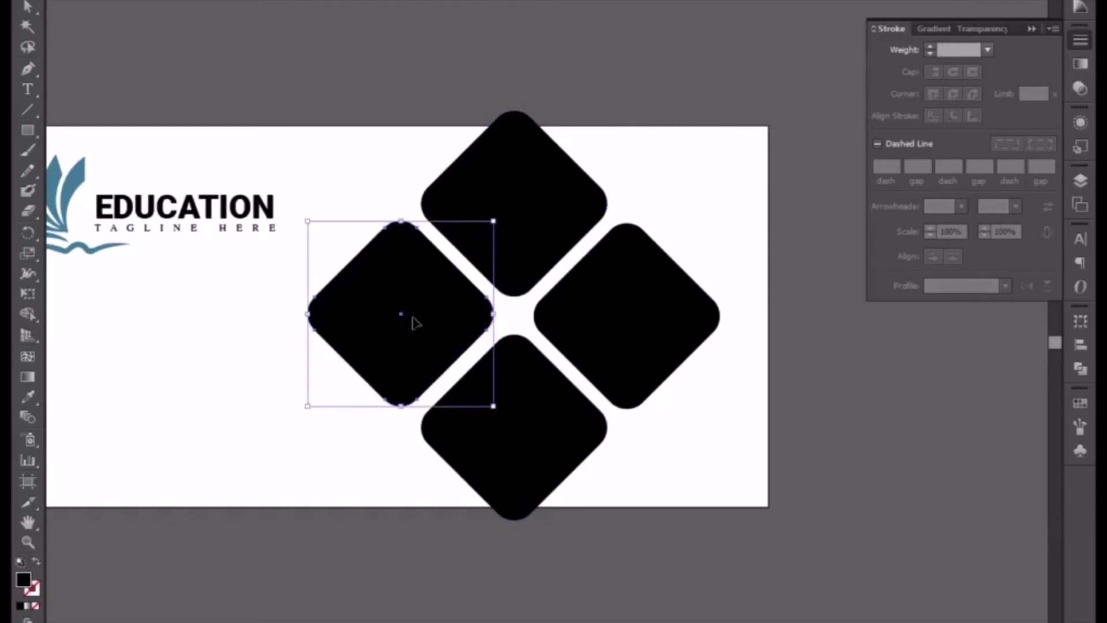
drag(408, 320, 178, 310)
click(28, 397)
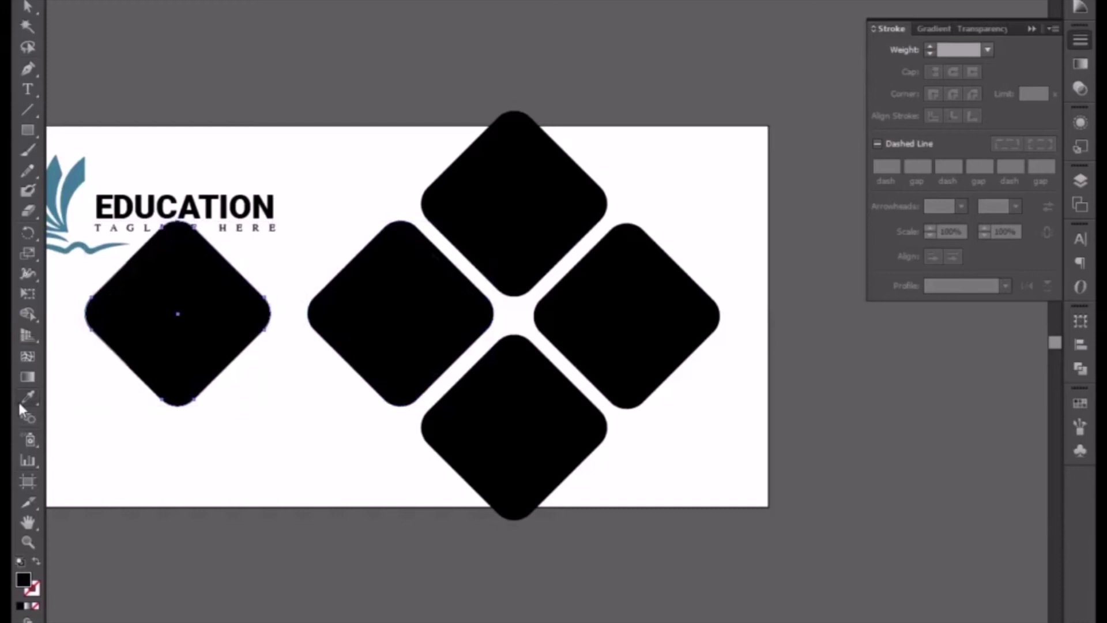
click(76, 186)
click(33, 5)
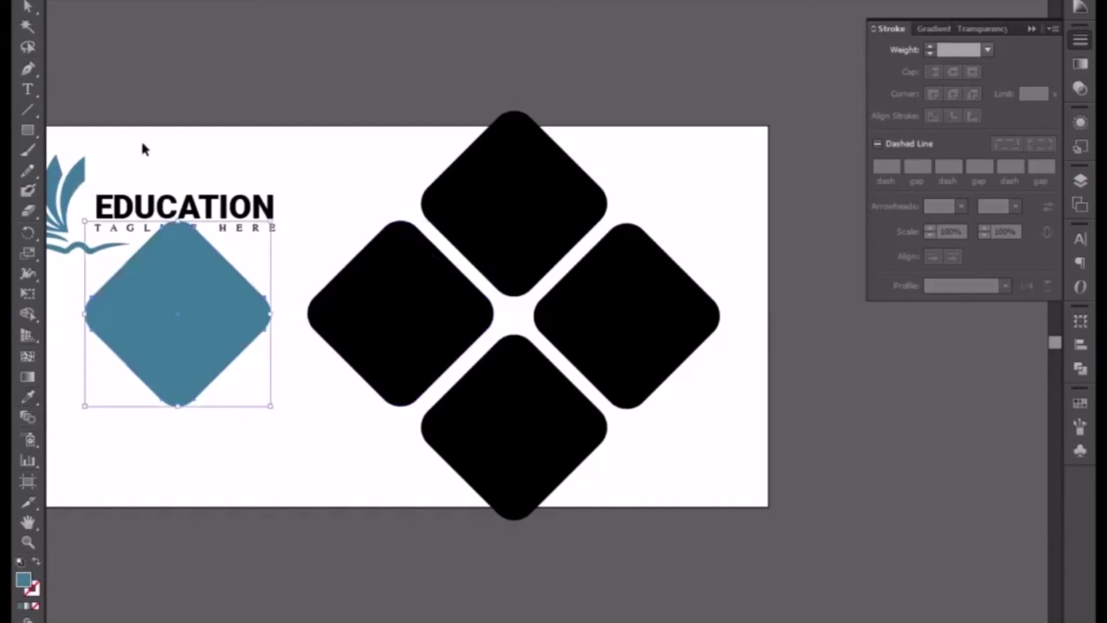
Enlarge the blue diamond proportionally to span the full height of the artboard.
drag(272, 402, 365, 540)
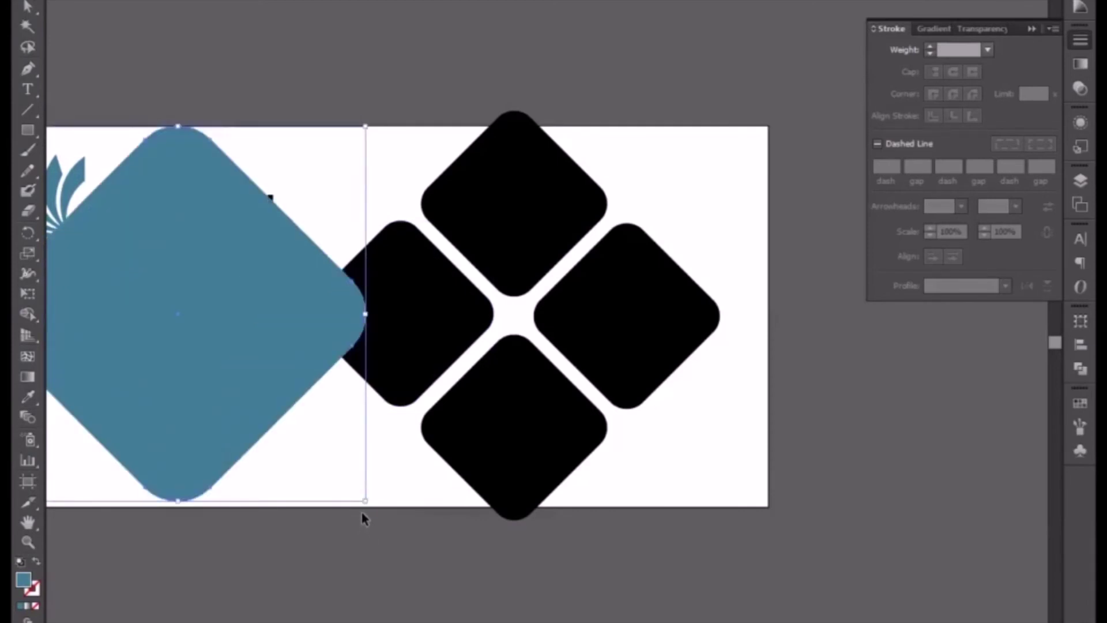
drag(366, 500, 370, 510)
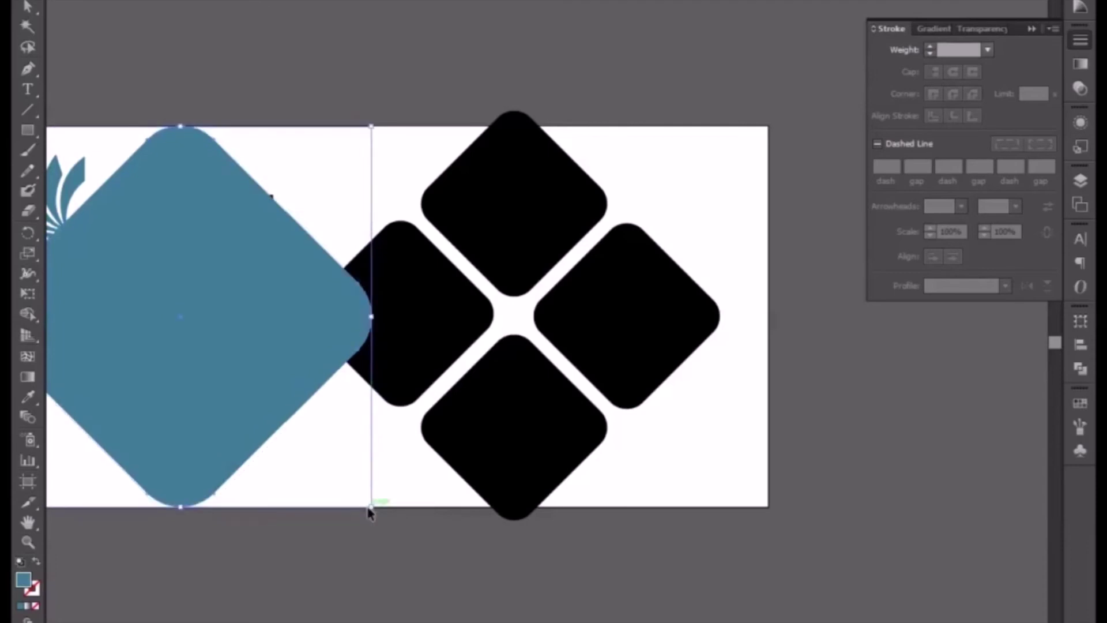
scroll(311, 427, left, 5)
scroll(311, 427, up, 1)
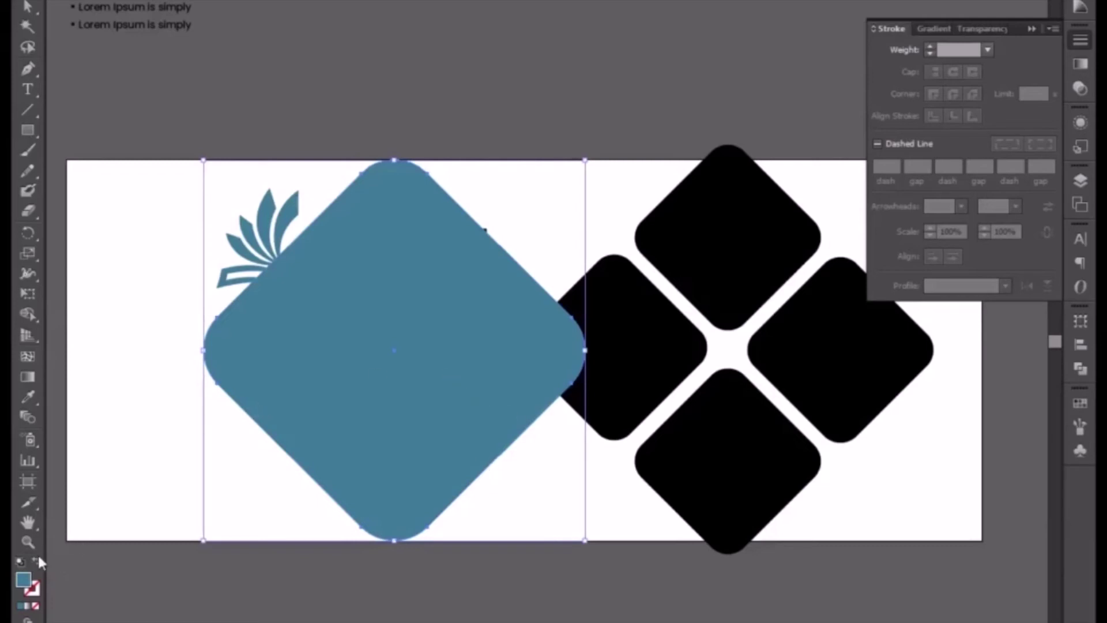
Create a smaller concentric copy of the blue diamond inside it, leaving an even border all around.
drag(295, 468, 162, 484)
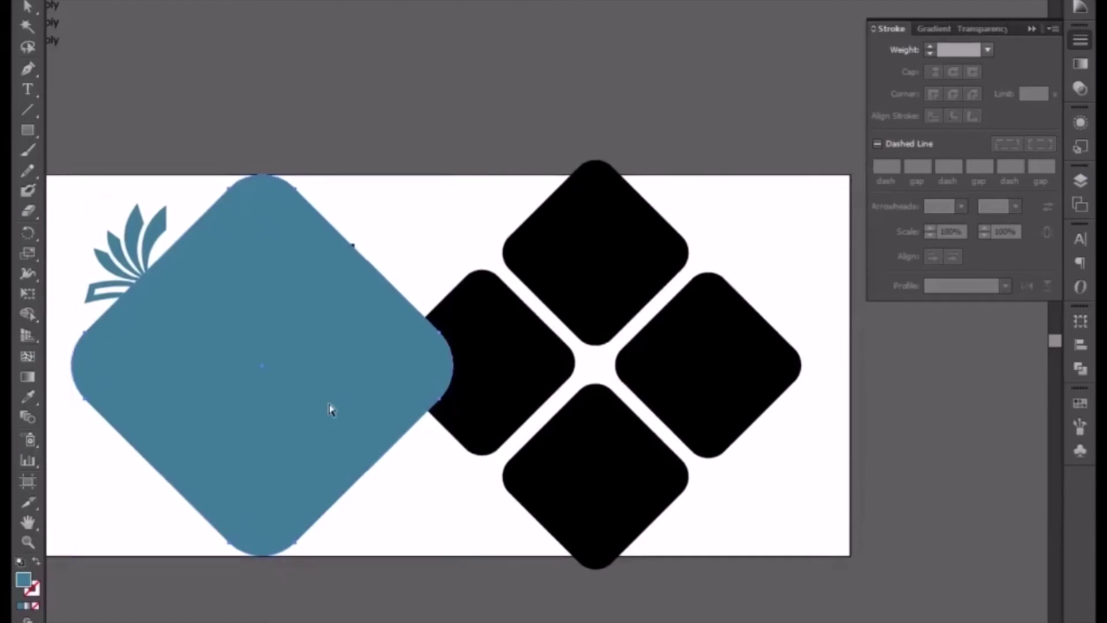
drag(454, 175, 427, 203)
key(ctrl+z)
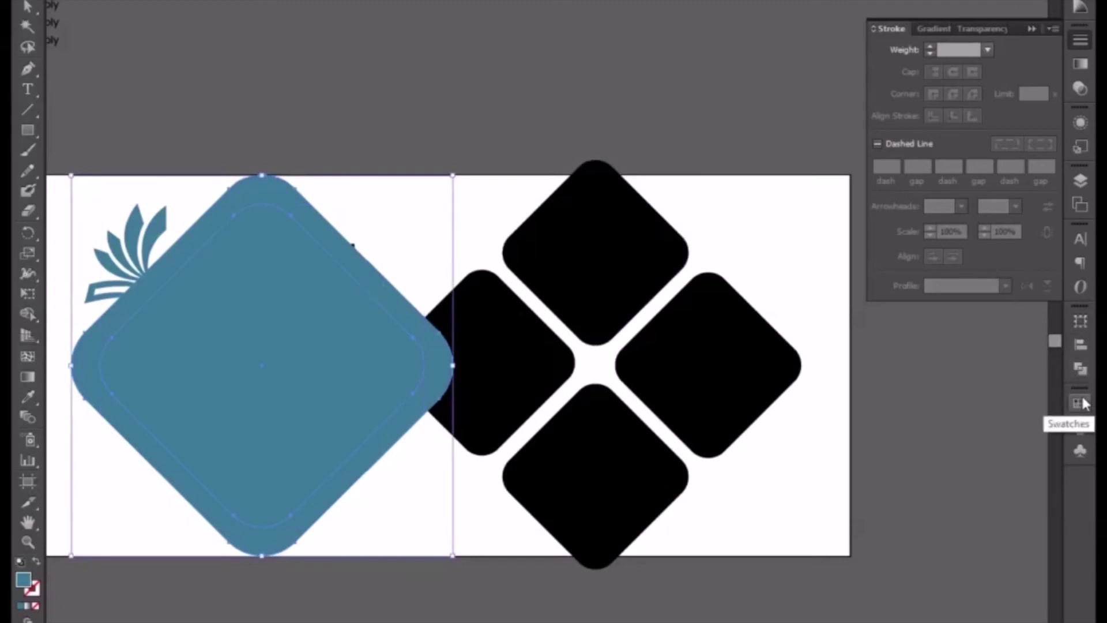
Divide the two overlapping blue diamonds, ungroup the pieces and delete the inner one to leave a hollow frame.
click(1080, 367)
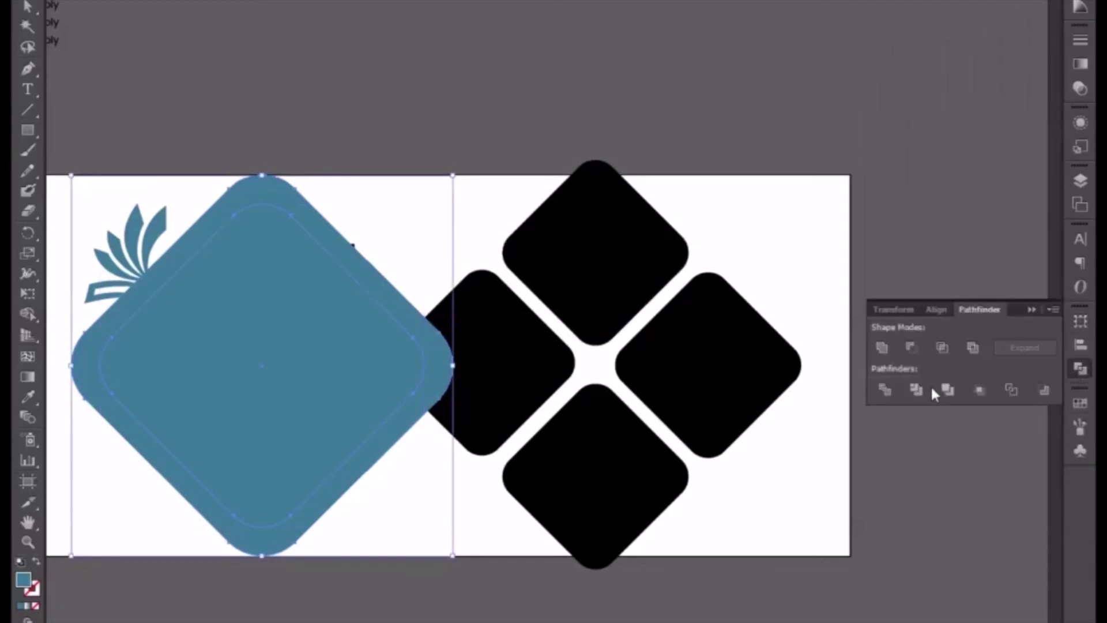
click(884, 390)
right_click(339, 366)
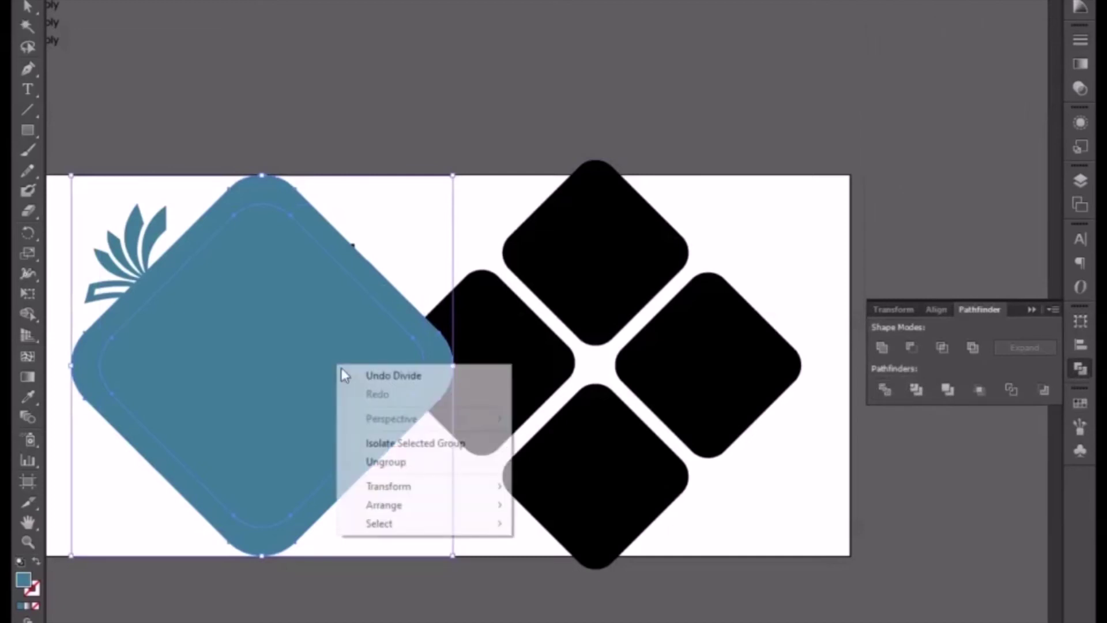
click(376, 461)
click(424, 243)
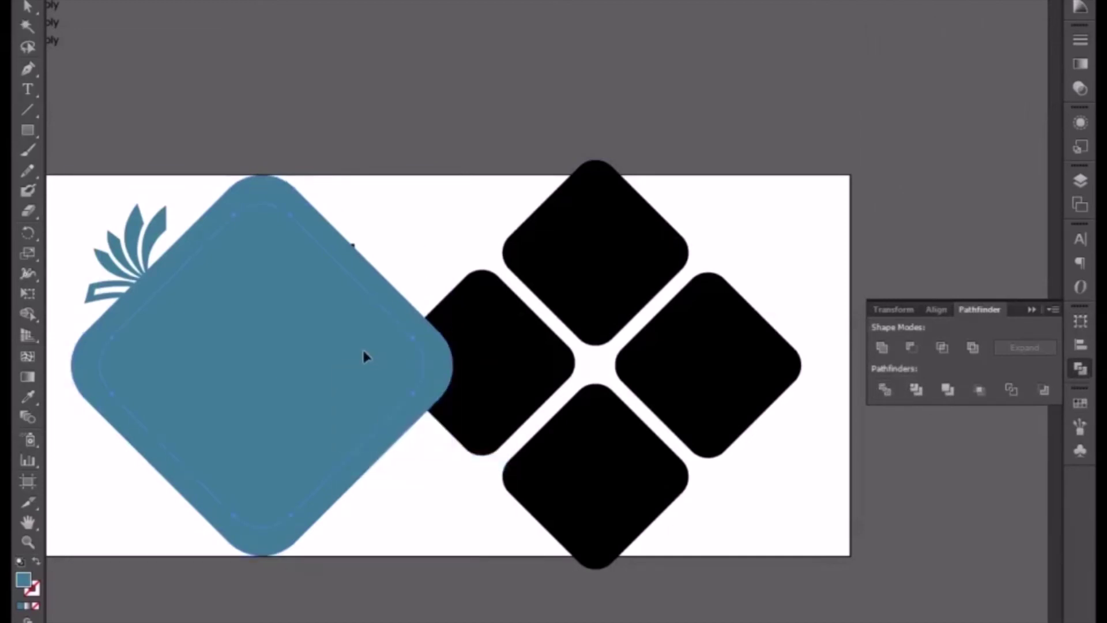
click(362, 348)
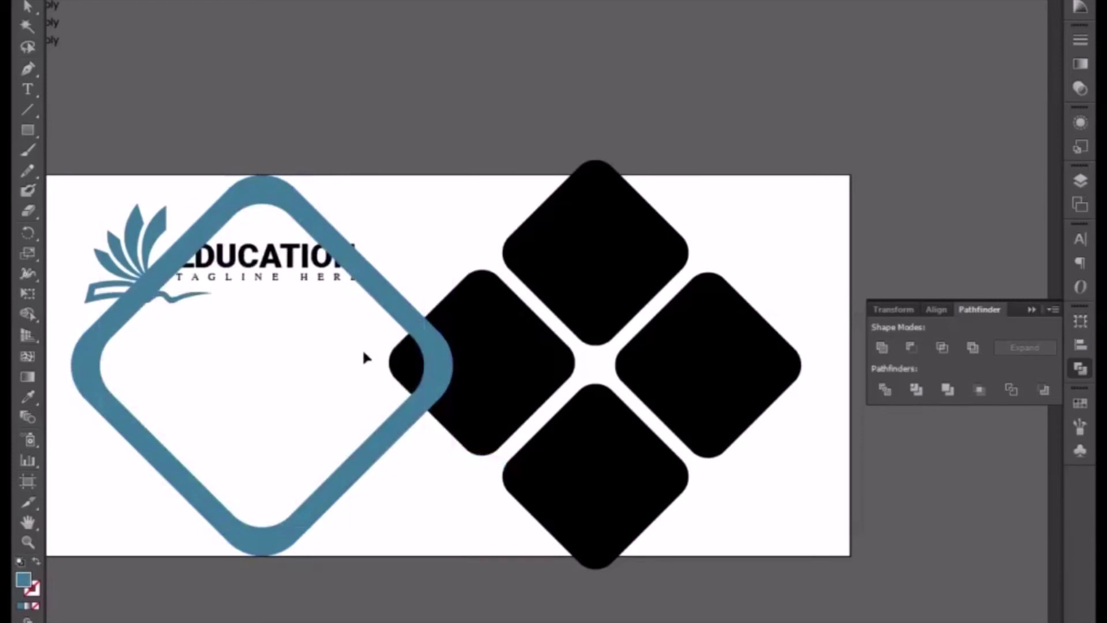
Move the blue diamond frame around the right black diamond at the artboard's right edge and enlarge it from its centre beyond the artboard.
click(346, 277)
scroll(316, 292, right, 3)
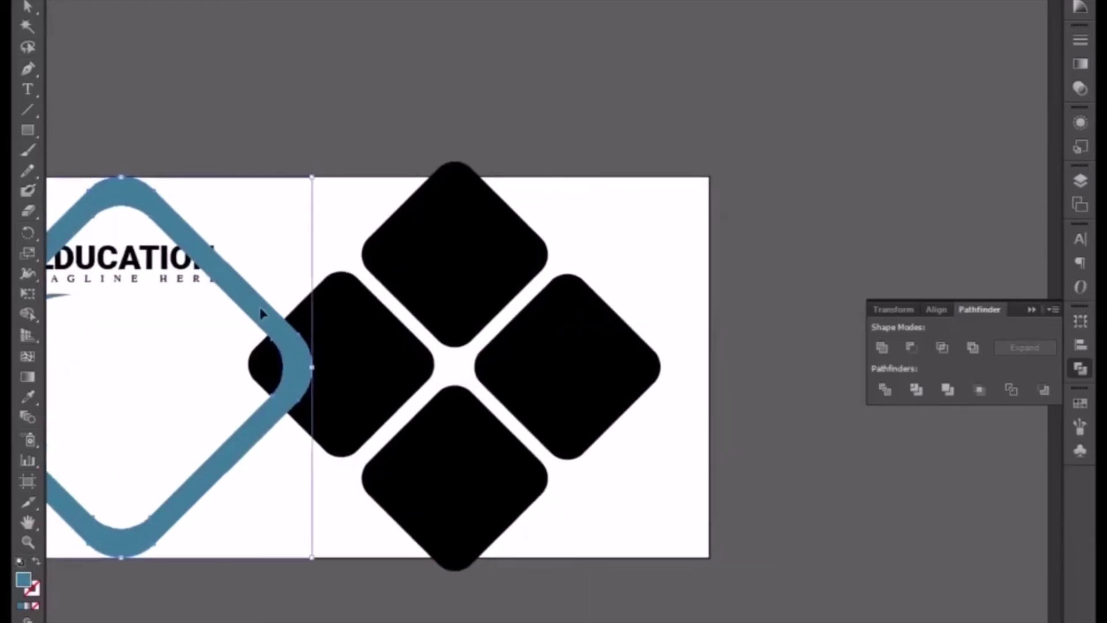
drag(261, 313, 654, 317)
key(ctrl+z)
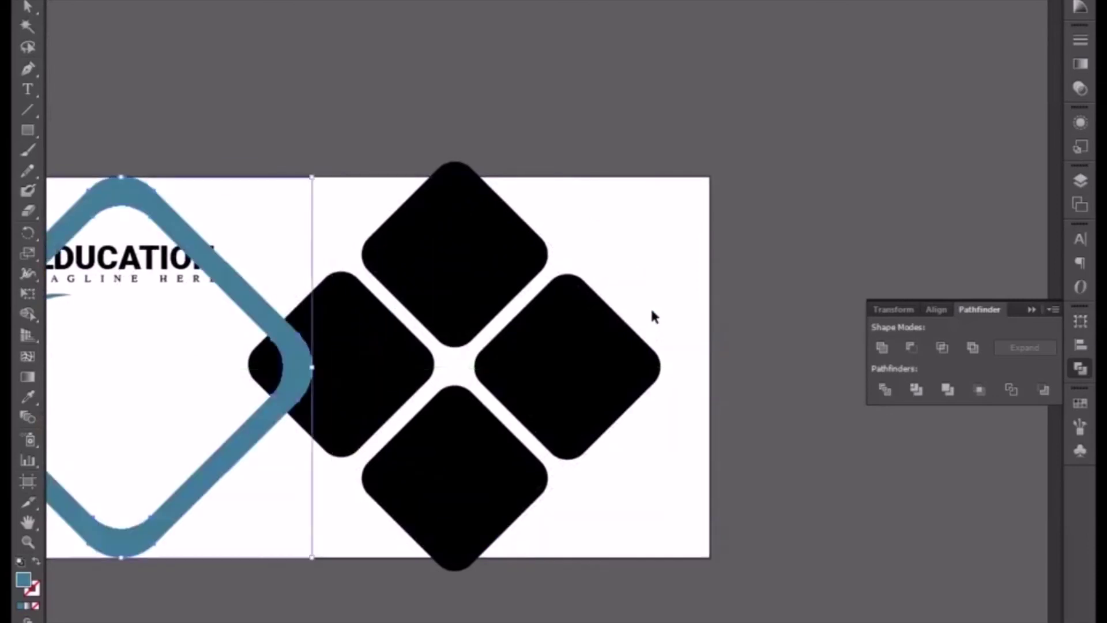
drag(308, 317, 659, 321)
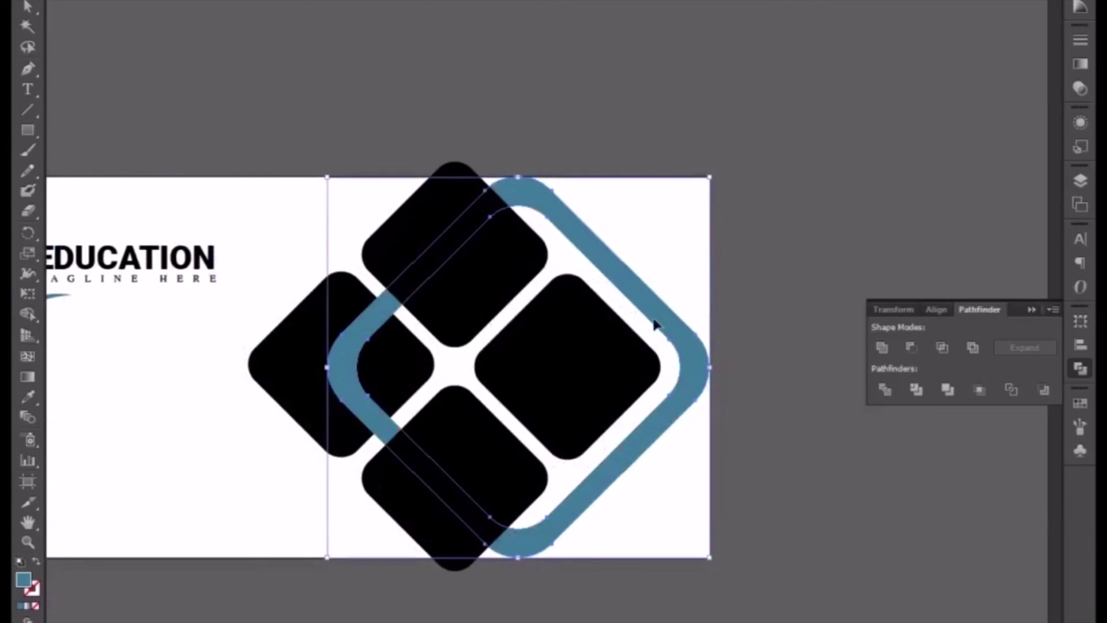
key(Right)
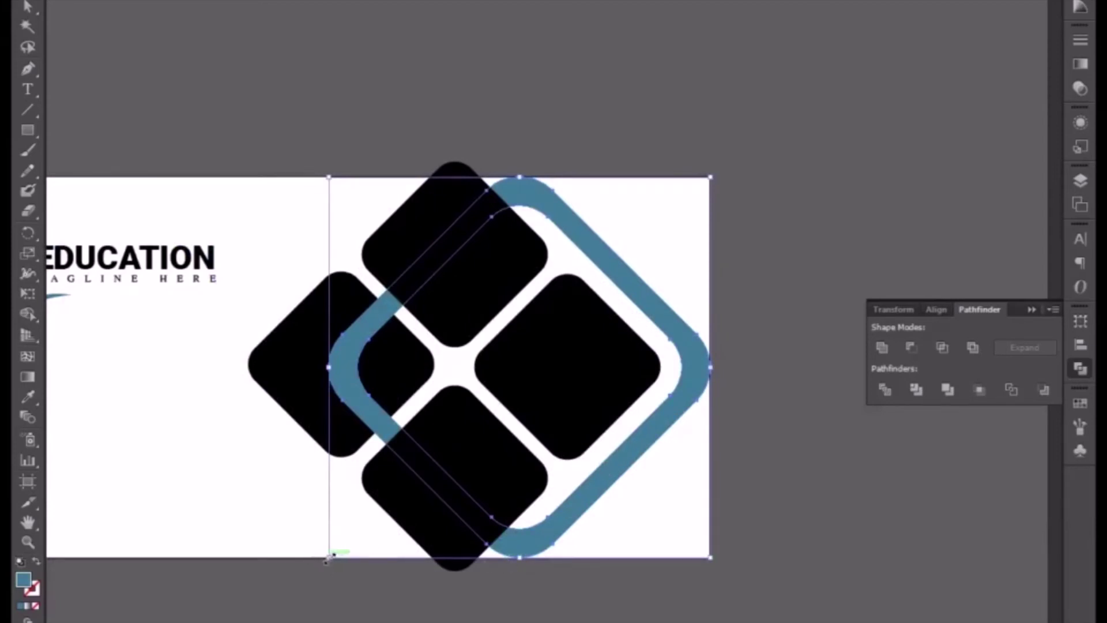
drag(328, 557, 305, 581)
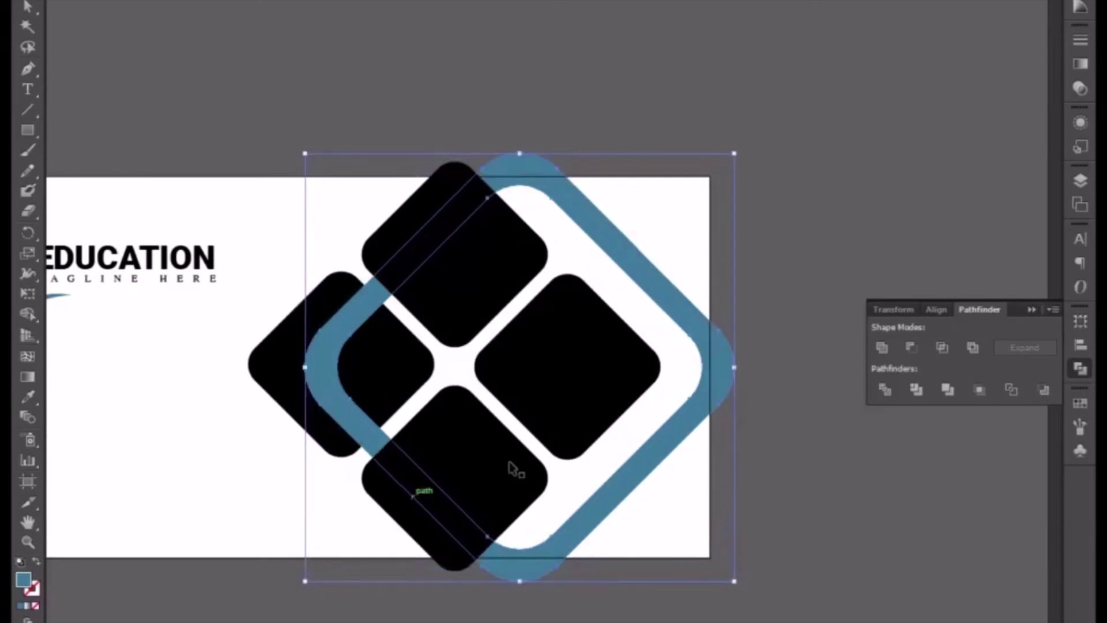
Enlarge the blue diamond frame proportionally around all four black diamonds and align its right tip with the artboard's right edge.
drag(679, 430, 661, 436)
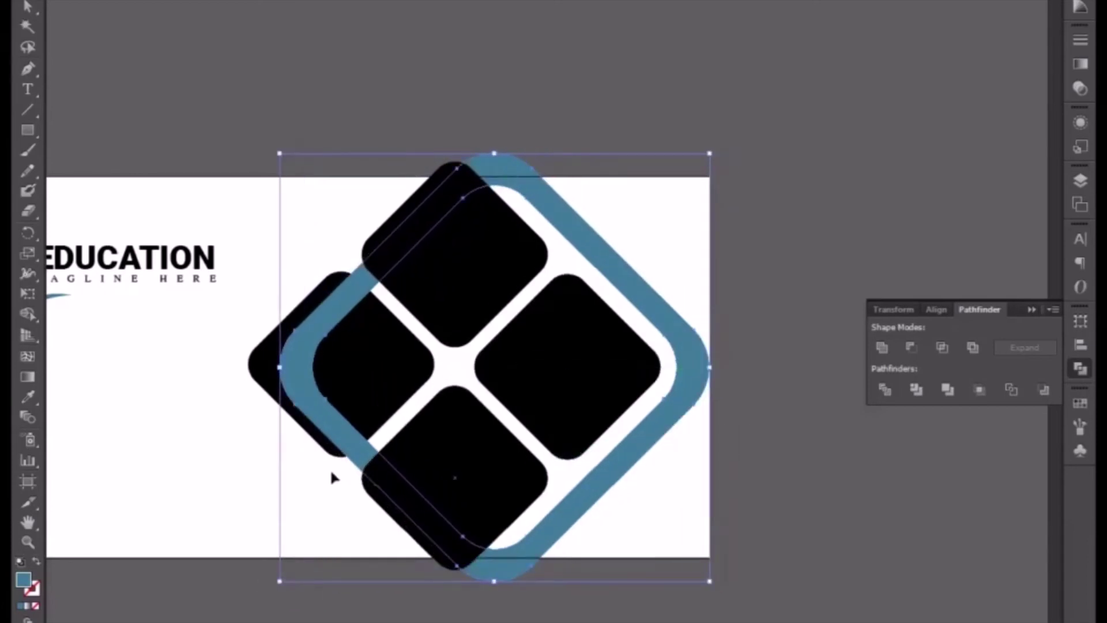
drag(280, 581, 252, 609)
drag(710, 407, 685, 409)
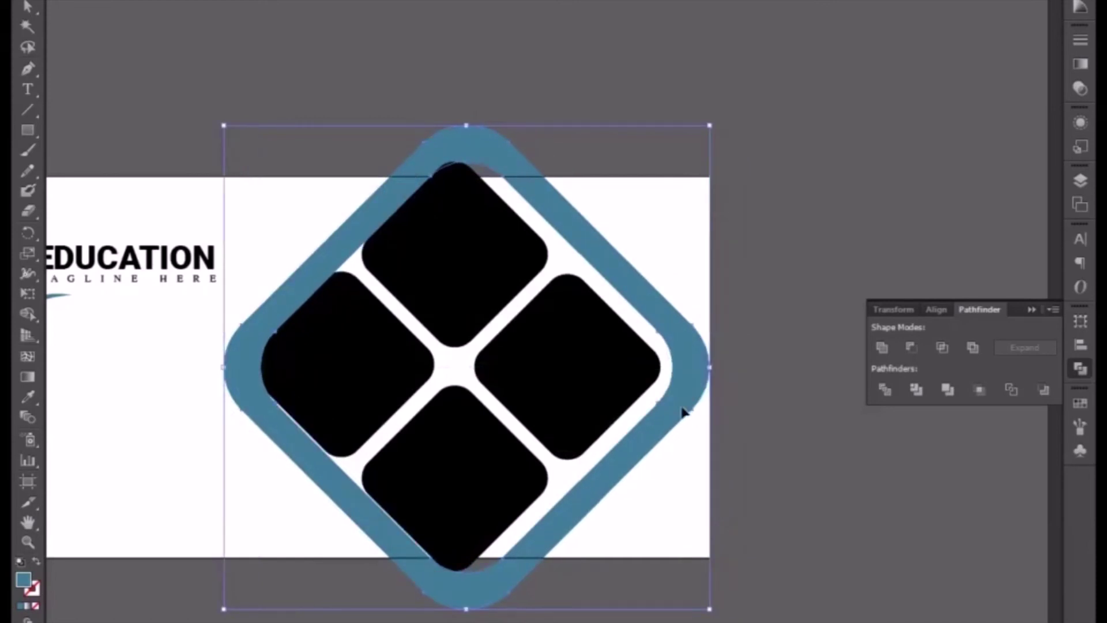
Group the four black diamonds and shift the group slightly left inside the blue frame.
click(459, 300)
shift+click(541, 407)
shift+click(456, 485)
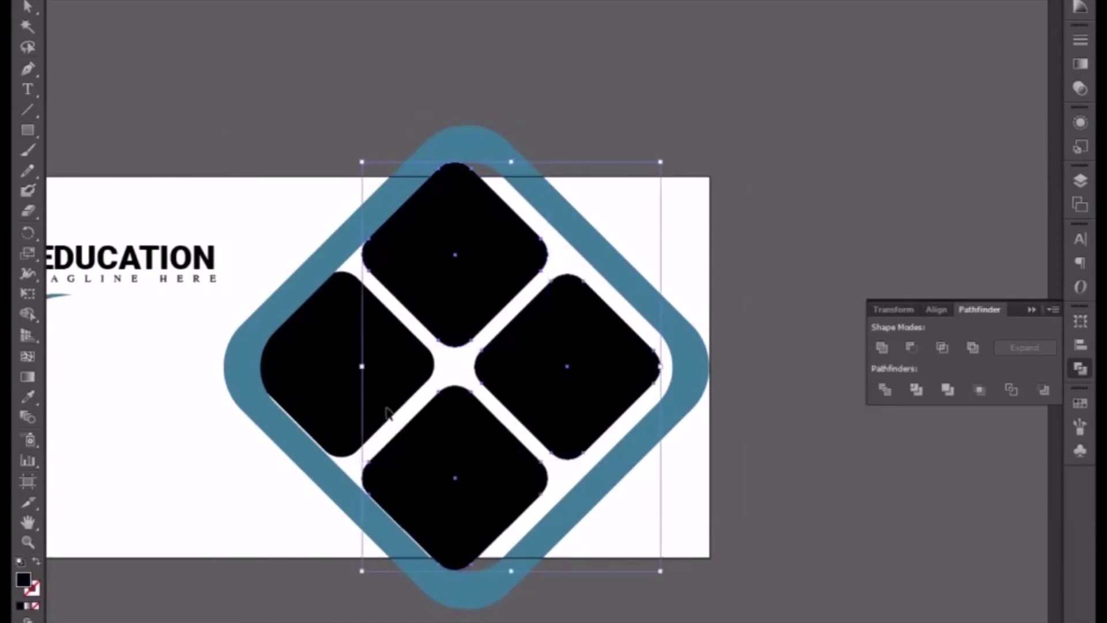
shift+click(368, 388)
key(ctrl+g)
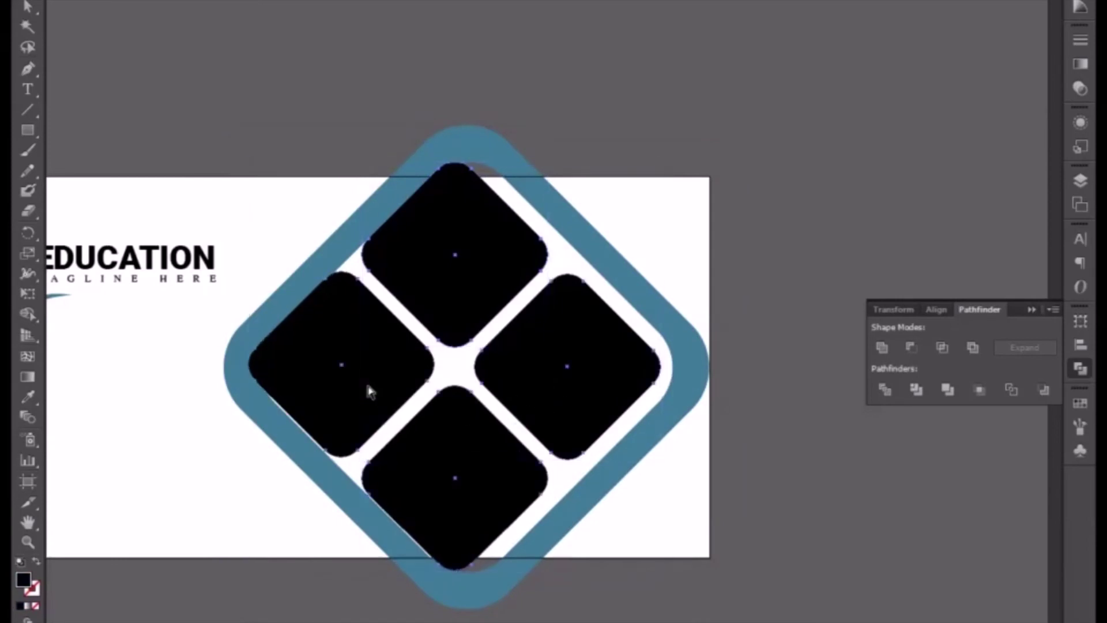
mouse_move(545, 392)
mouse_down()
mouse_move(508, 384)
mouse_move(541, 384)
mouse_up()
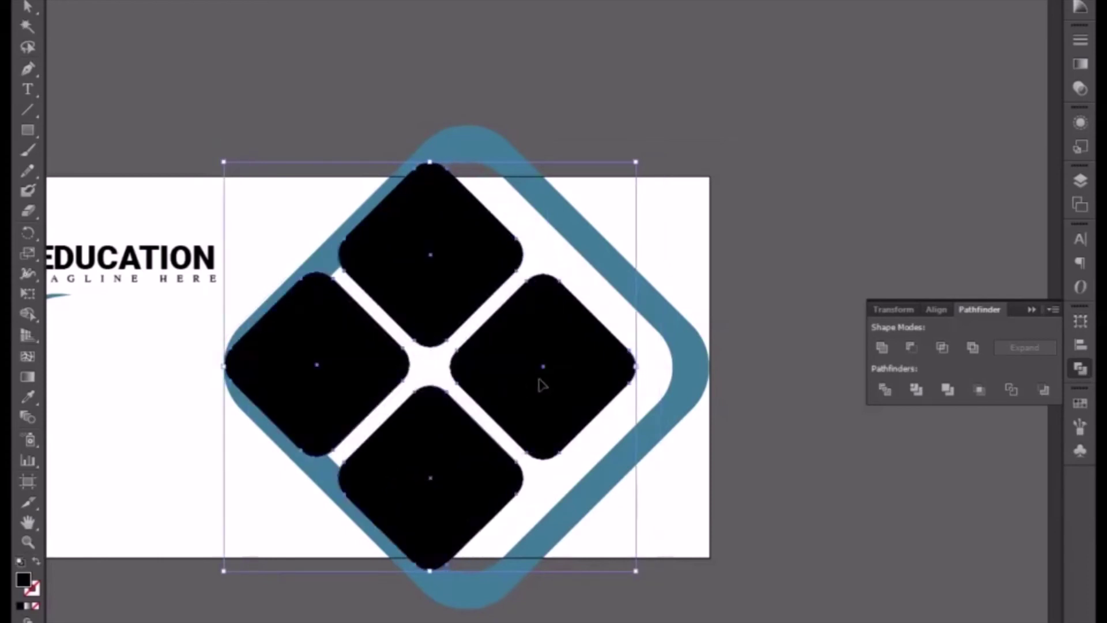
key(Right)
key(Right)
key(Right)
Cover the left part of the blue frame with a tall rectangle and subtract it, leaving only the right-hand chevron.
click(550, 213)
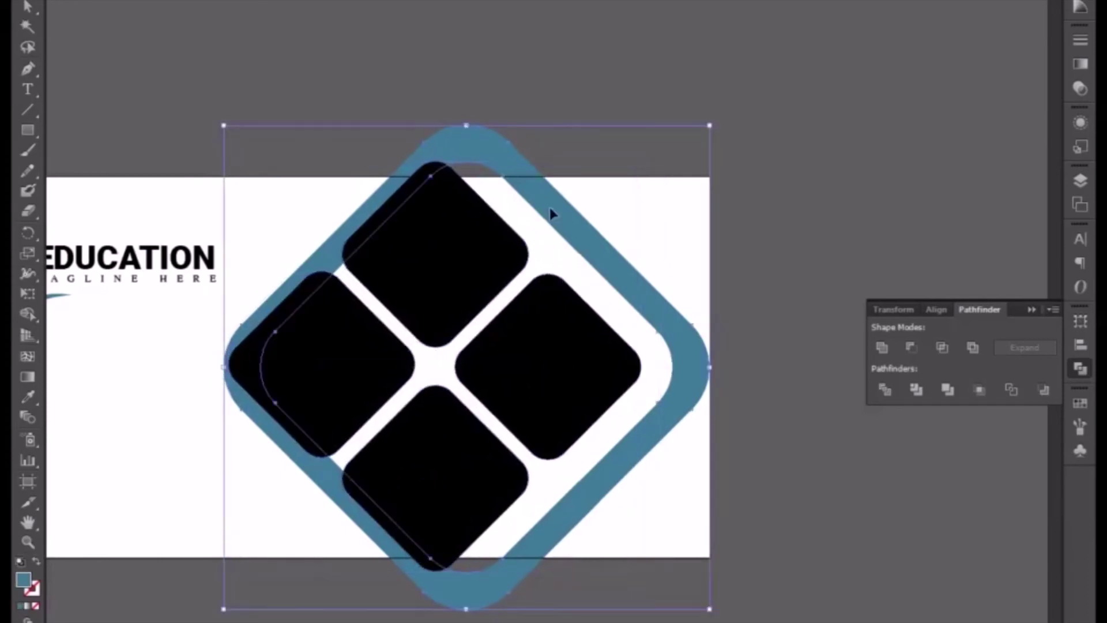
click(28, 129)
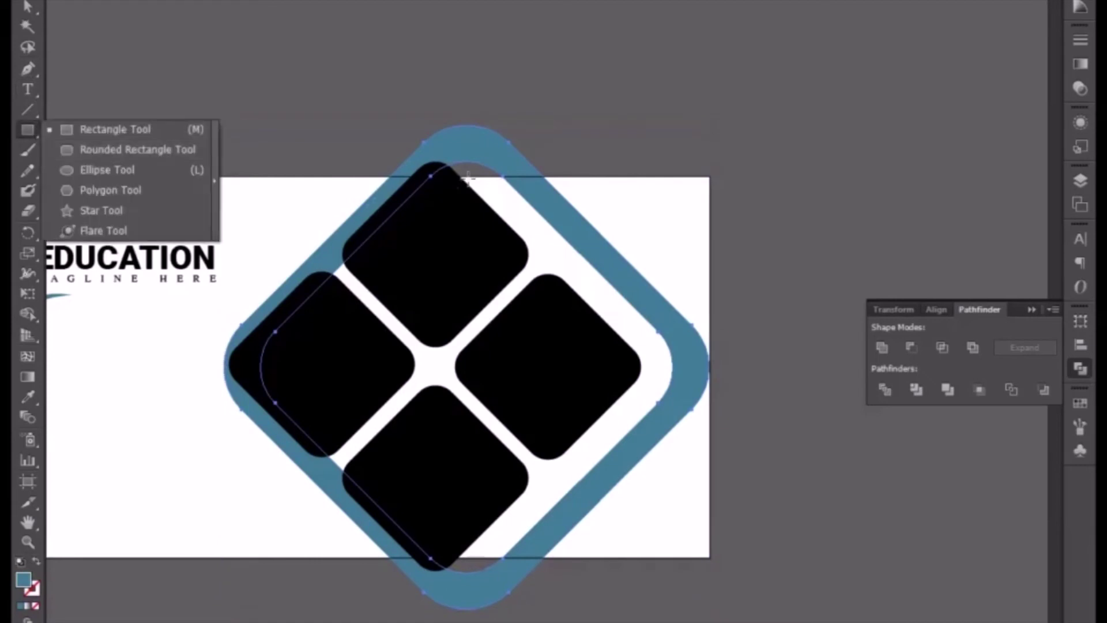
drag(502, 104, 189, 622)
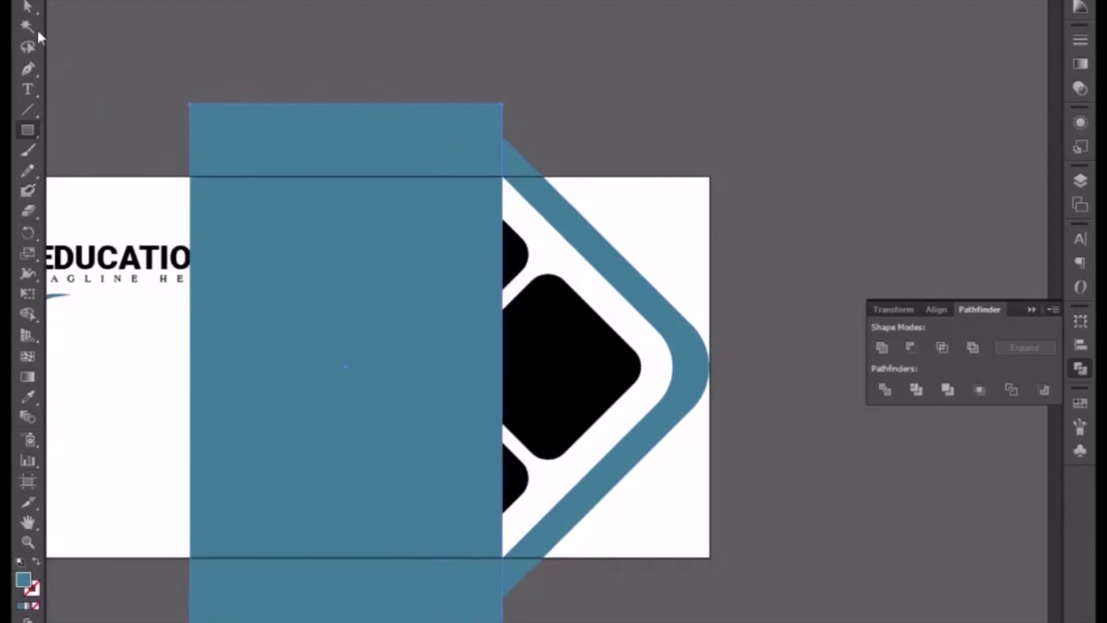
key(v)
shift+click(580, 227)
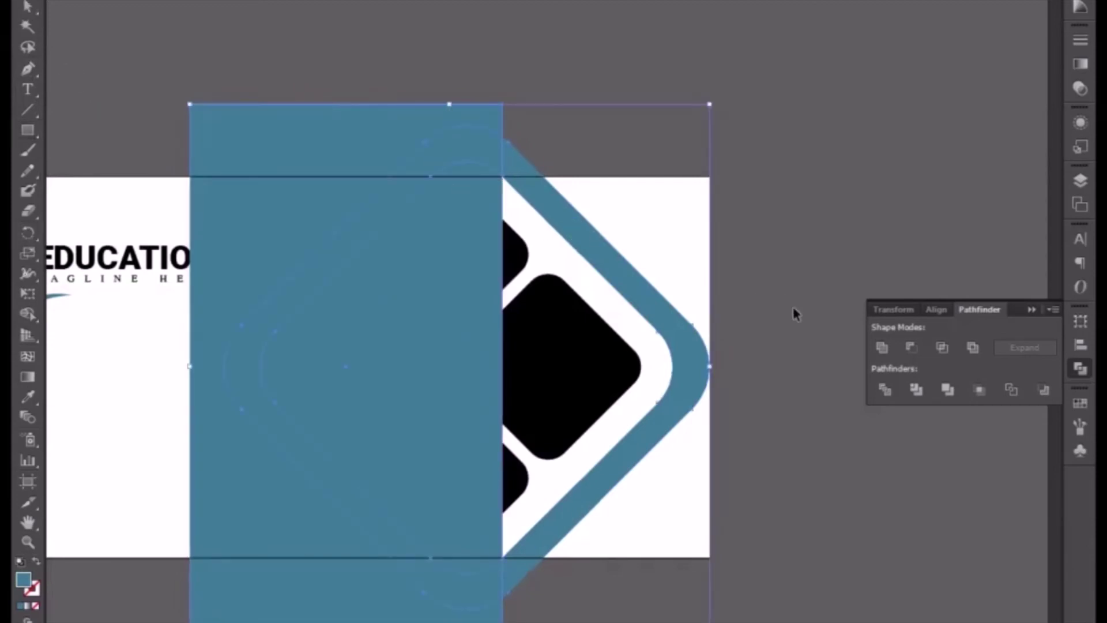
click(916, 347)
click(811, 393)
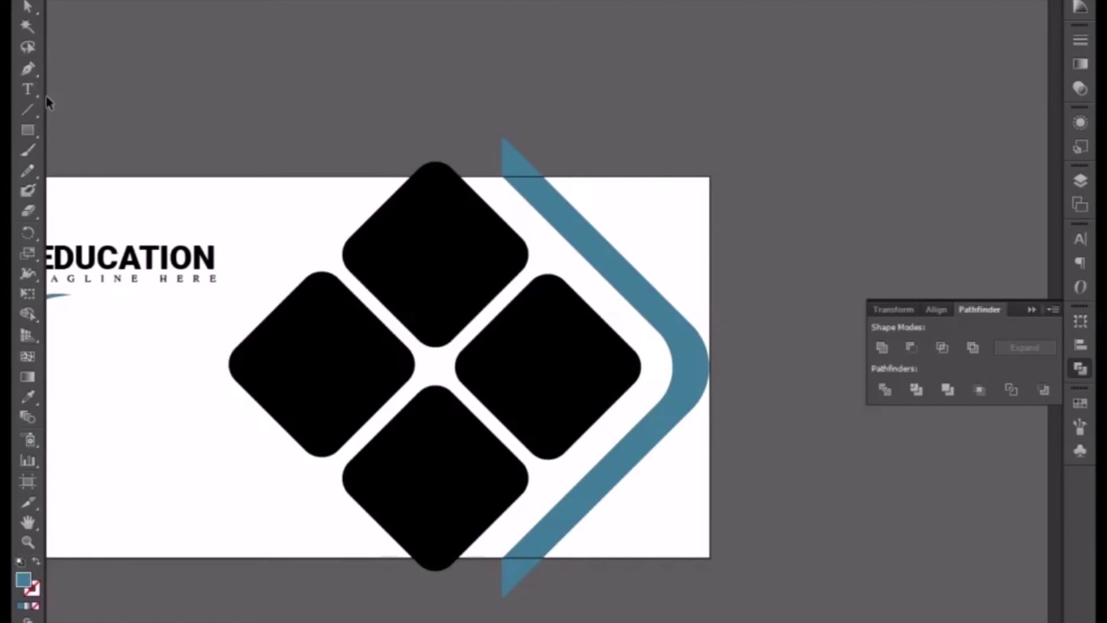
Draw a closed blue Pen shape from the chevron's ends along the artboard's right edge, filling the gaps at both right corners.
click(27, 69)
click(520, 176)
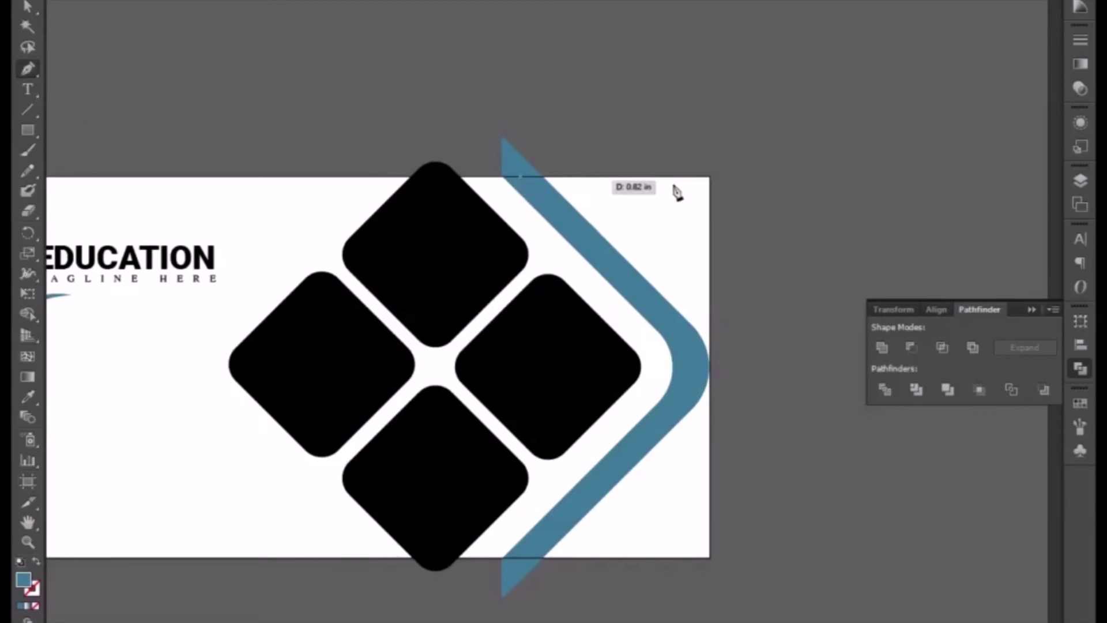
click(711, 178)
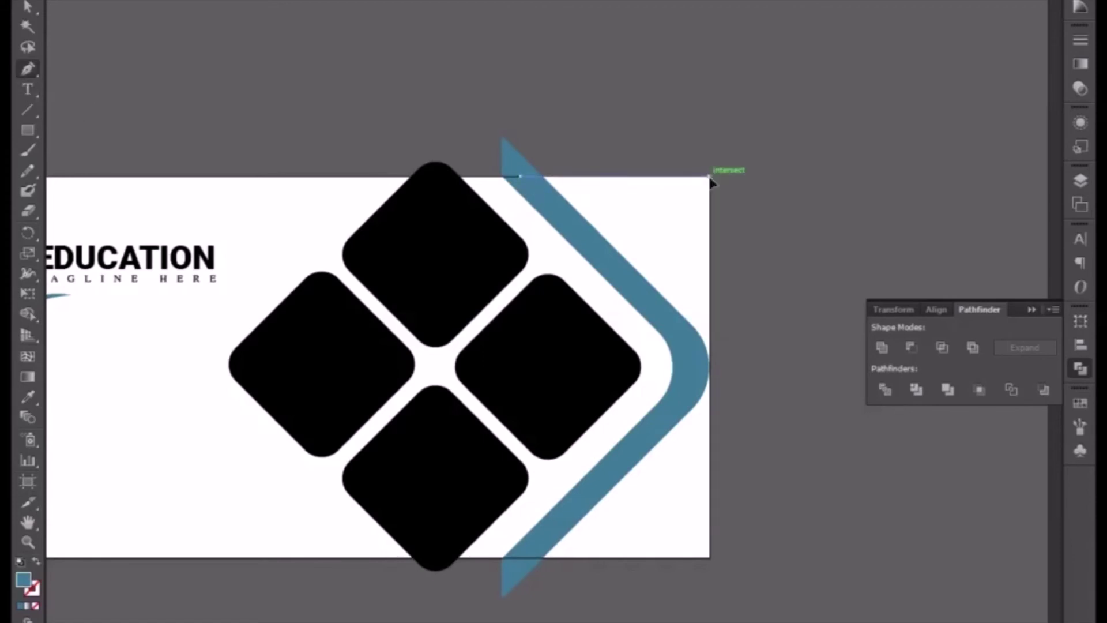
click(711, 557)
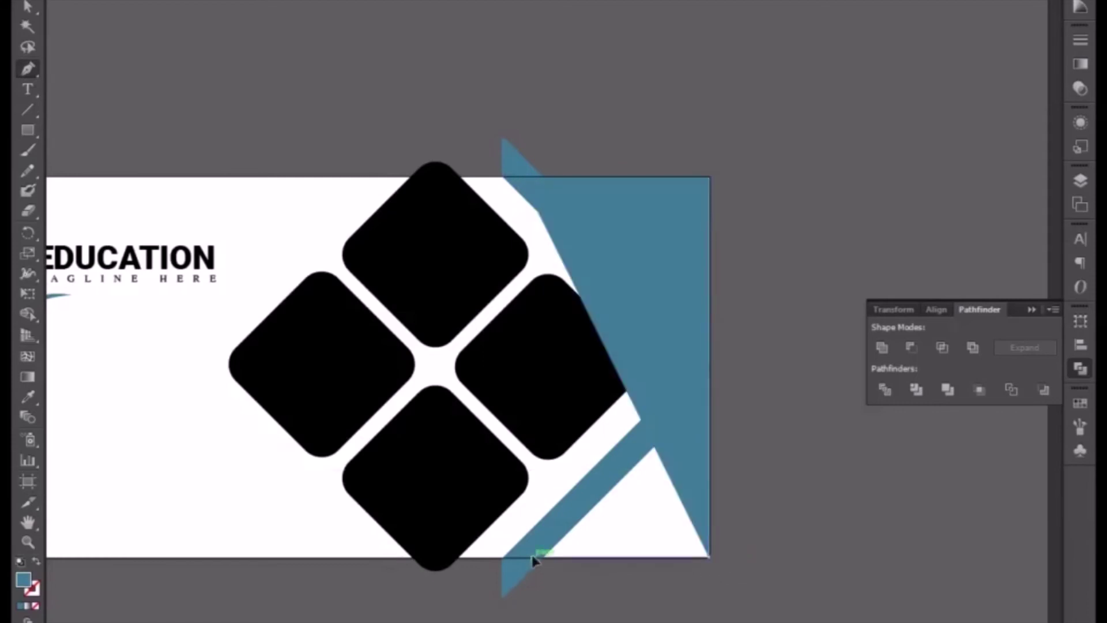
click(532, 557)
drag(693, 378, 686, 322)
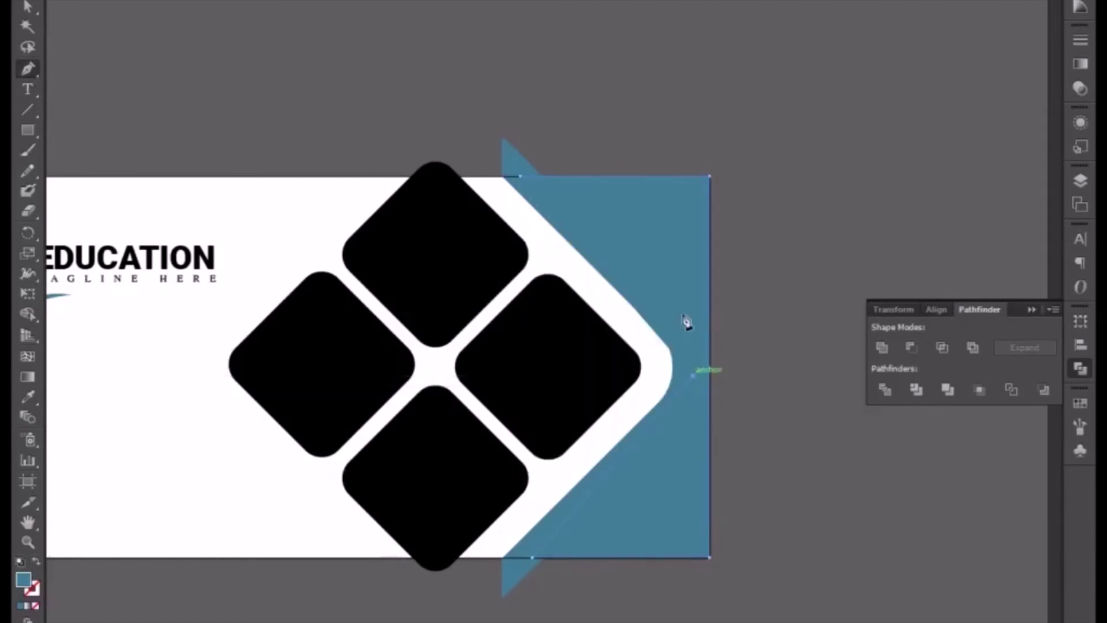
click(521, 177)
key(v)
drag(699, 383, 700, 365)
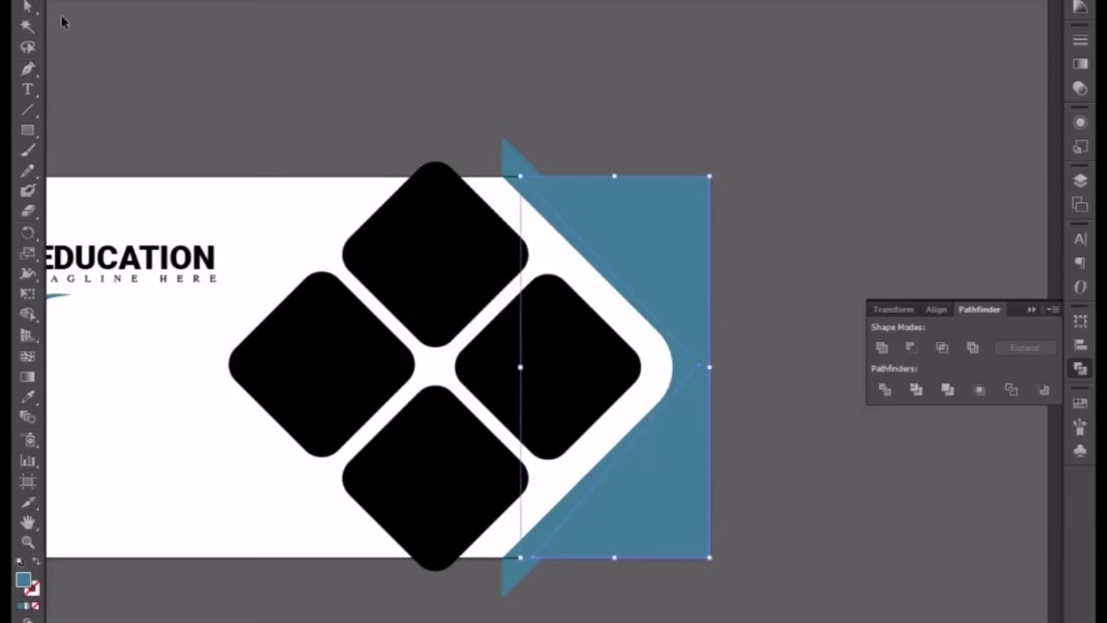
click(751, 314)
Unite the blue chevron and the corner fill shape into a single shape.
scroll(611, 306, right, 3)
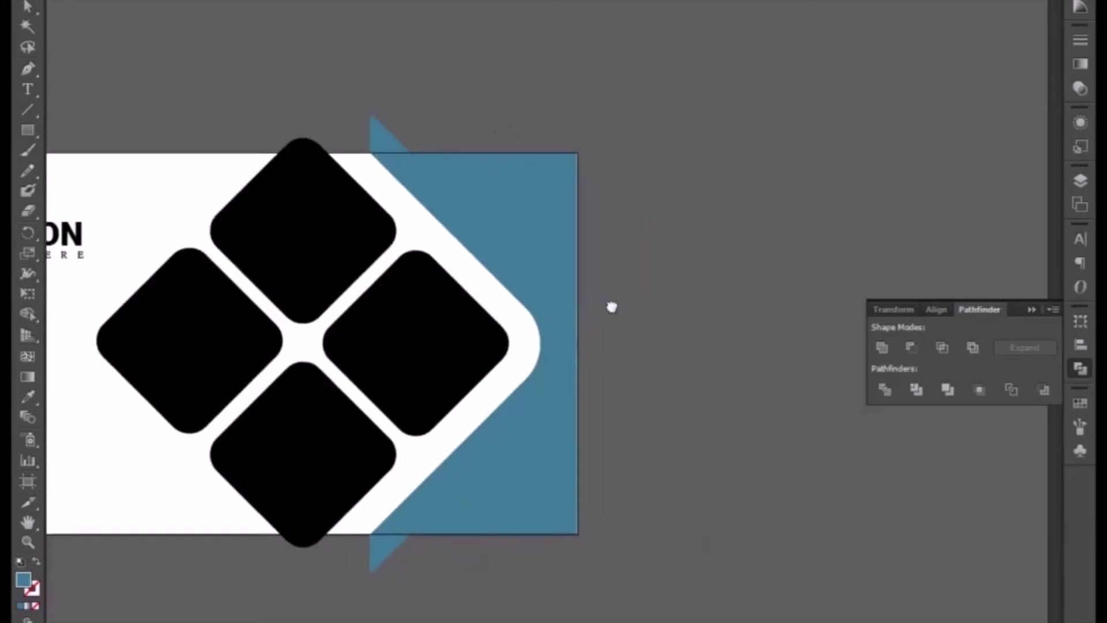
scroll(591, 309, up, 5)
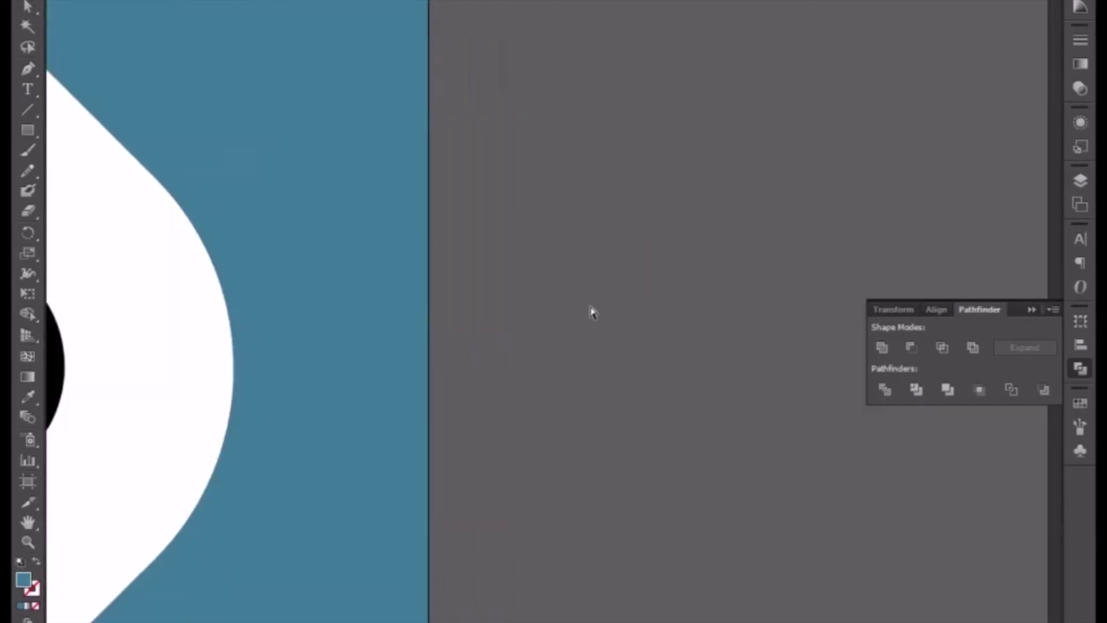
scroll(593, 312, down, 5)
drag(588, 310, 430, 190)
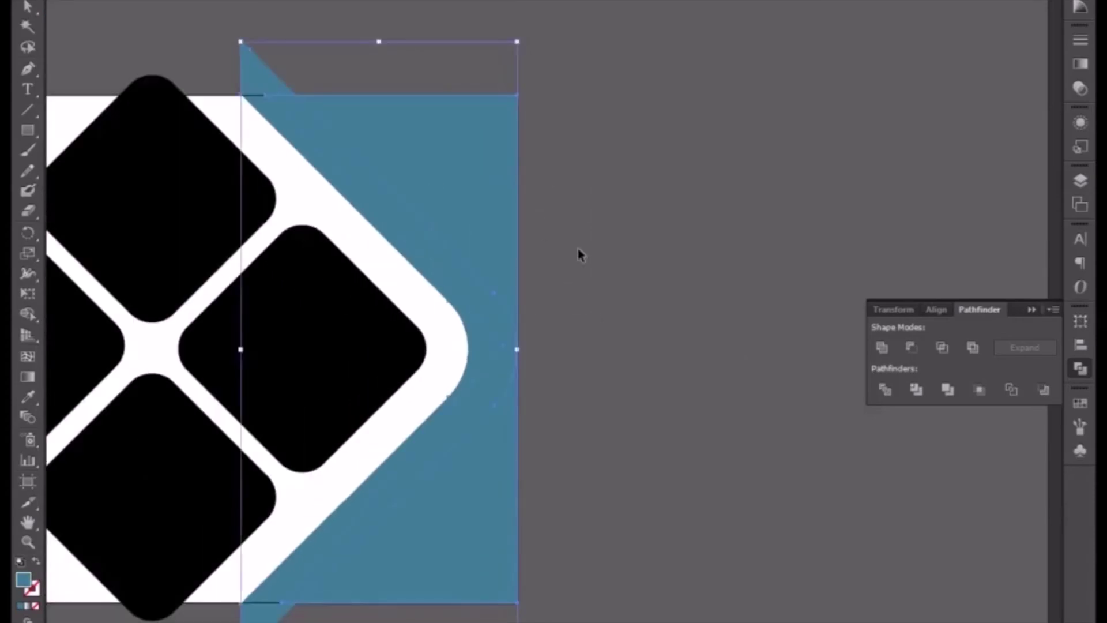
click(667, 330)
drag(519, 290, 718, 356)
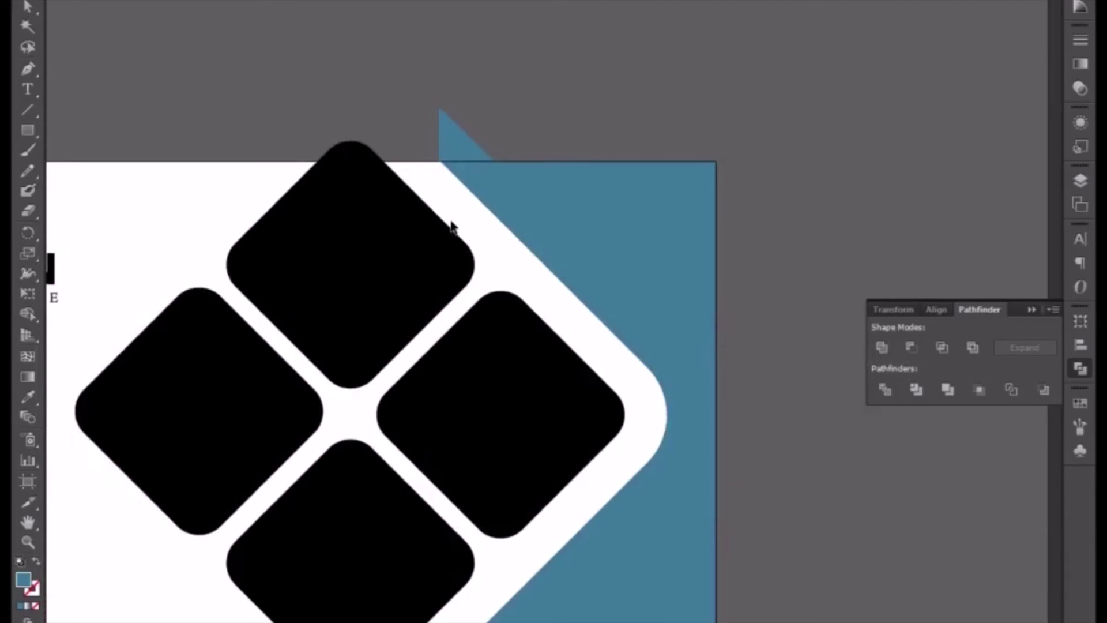
Delete the blue shape's anchor points that stick out above and below the artboard so its ends are flush with the edges.
click(470, 152)
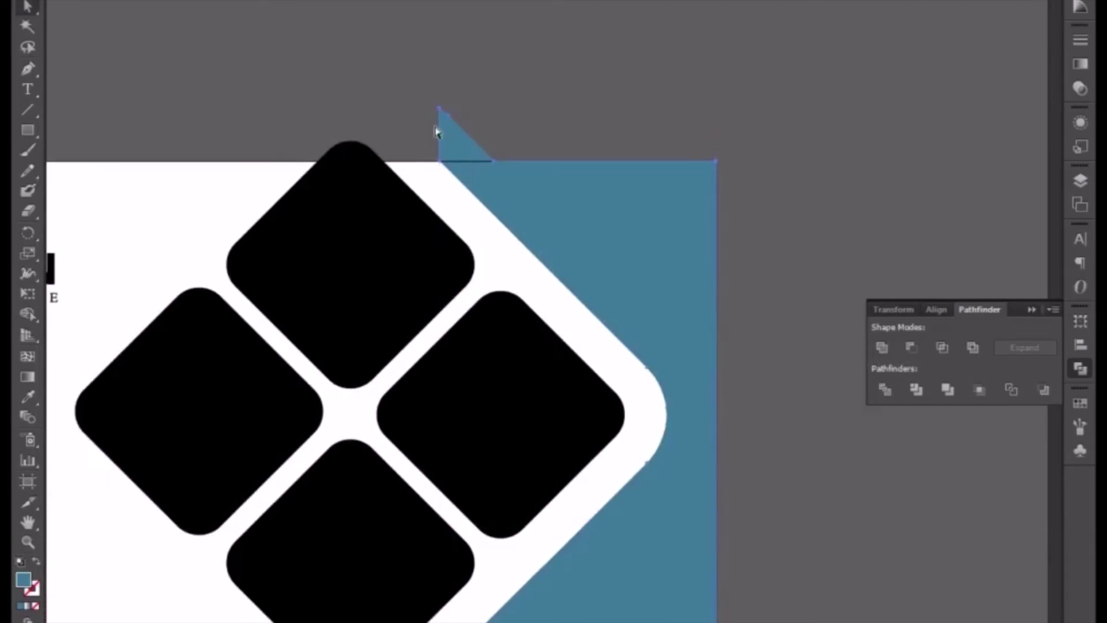
click(27, 68)
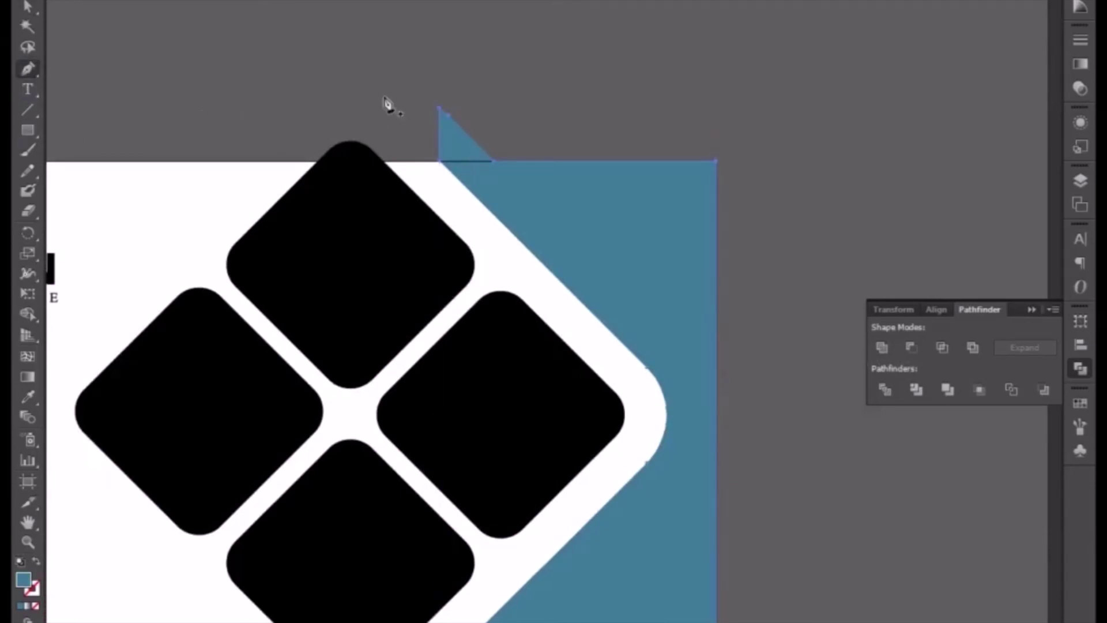
click(449, 116)
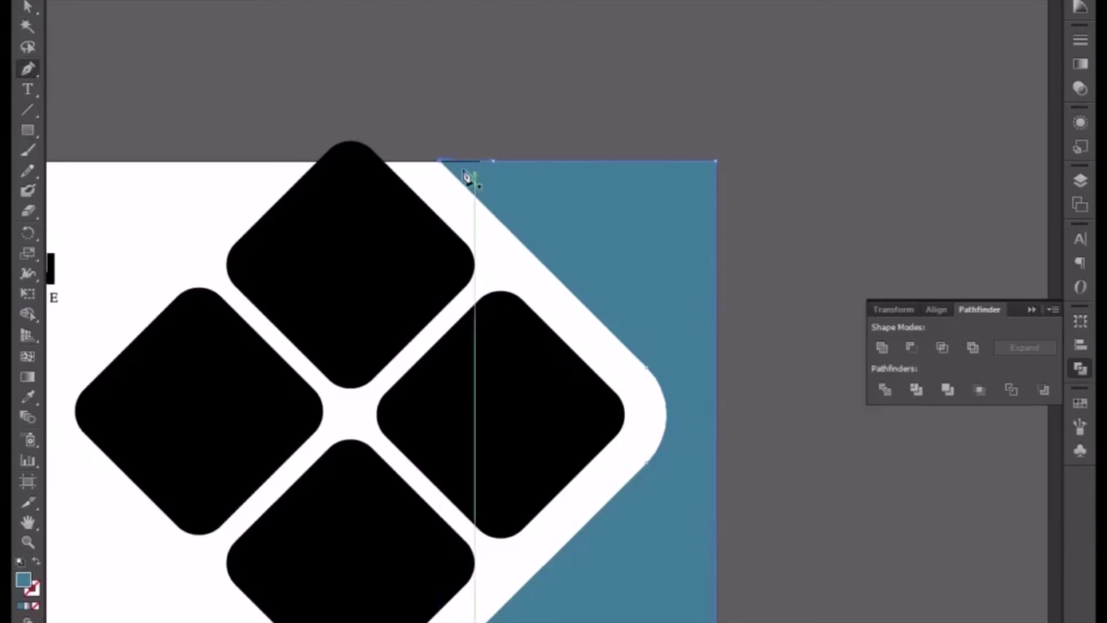
drag(598, 282, 668, 148)
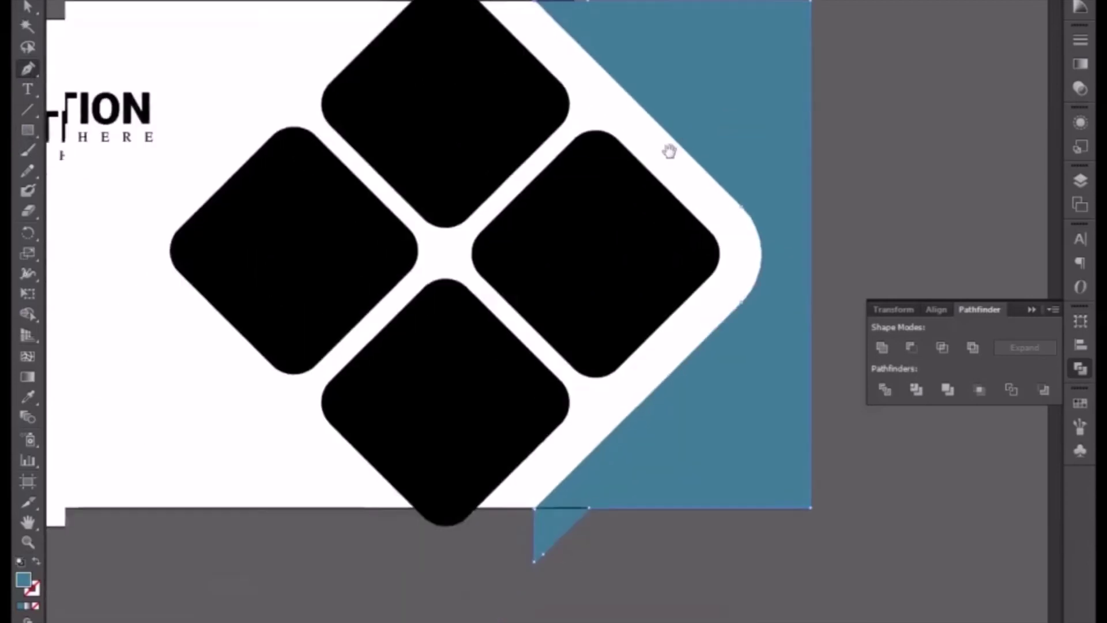
click(535, 563)
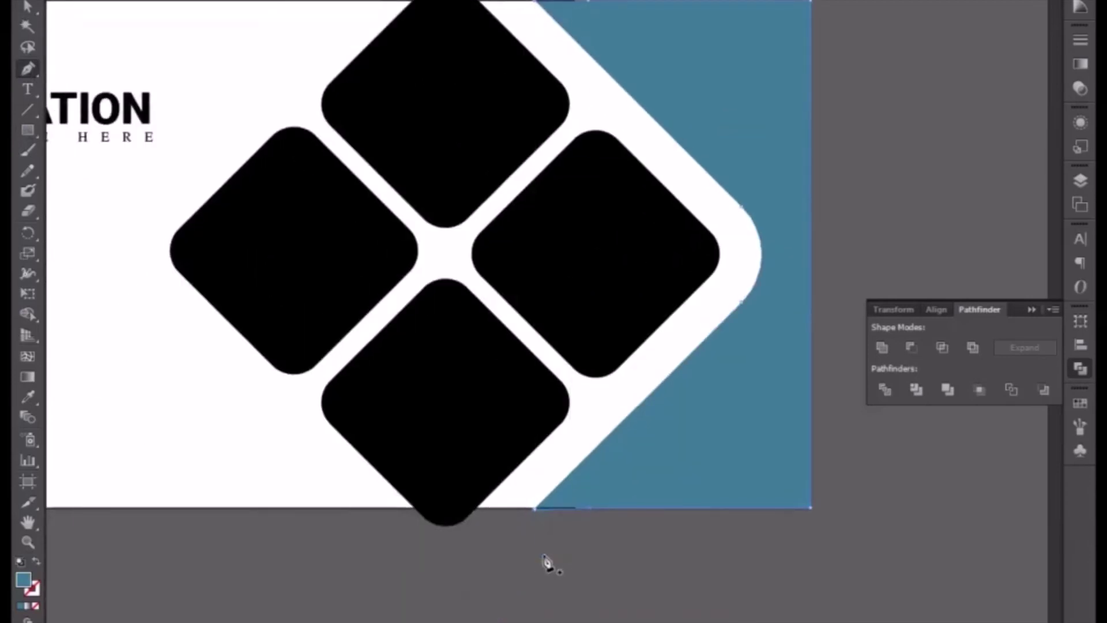
click(28, 7)
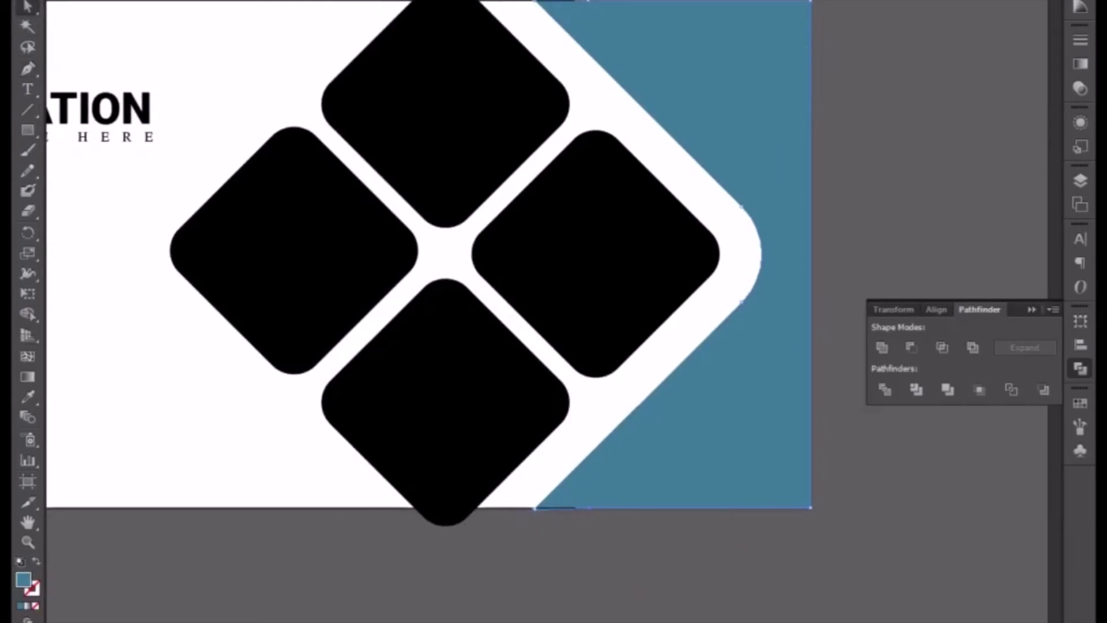
click(551, 615)
key(ctrl+minus)
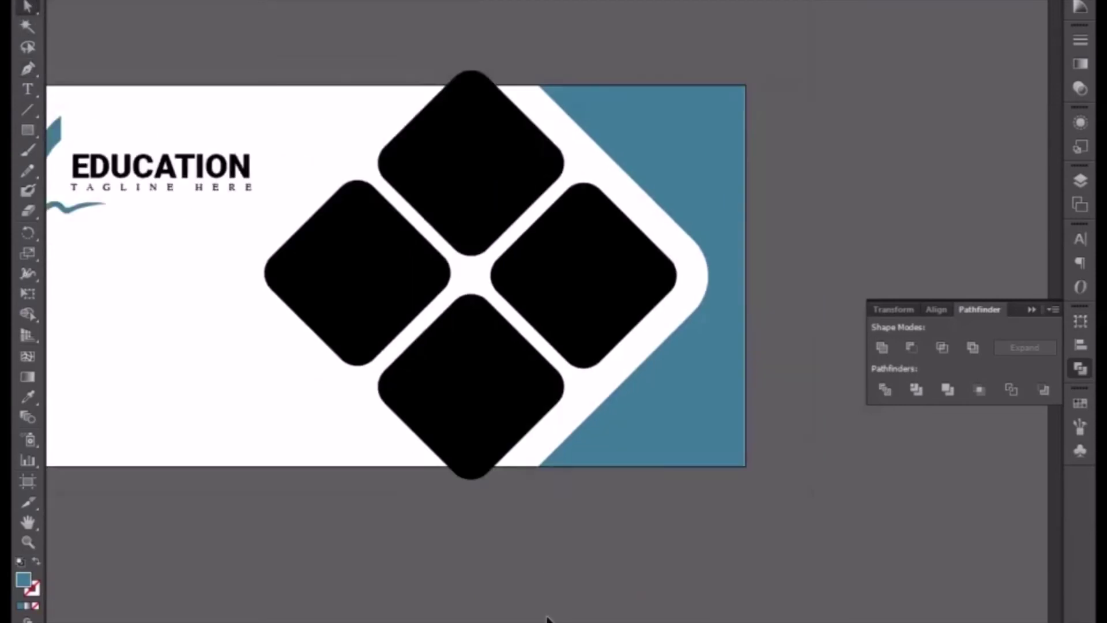
Move the EDUCATION logo horizontally to the left within the banner's white area and collapse the Pathfinder options.
drag(317, 267, 494, 324)
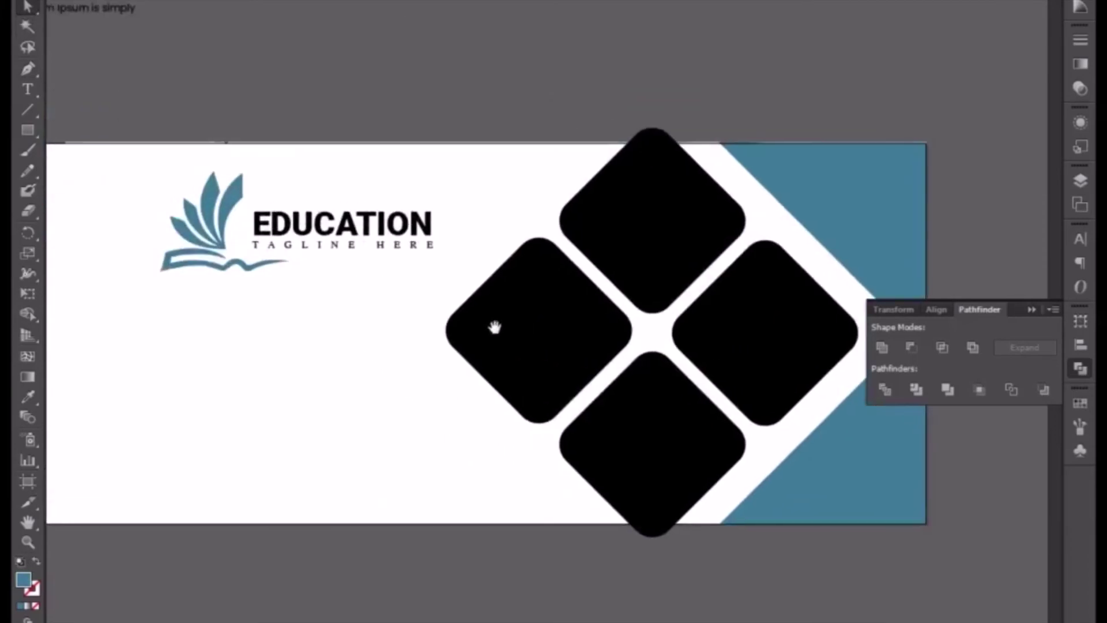
drag(245, 213, 523, 257)
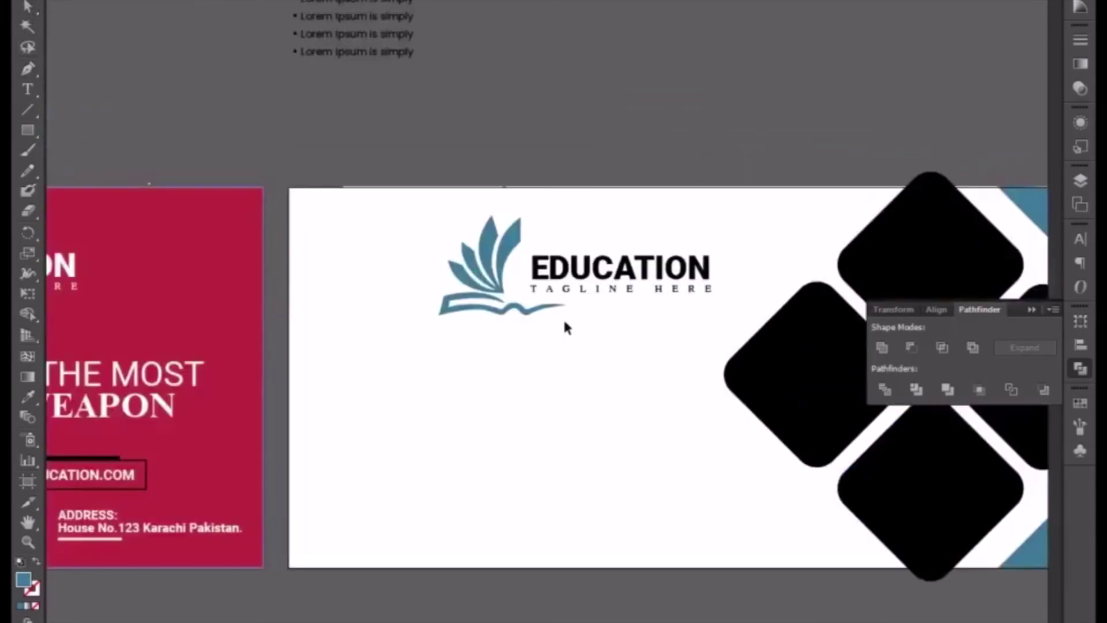
drag(616, 292, 571, 286)
click(605, 425)
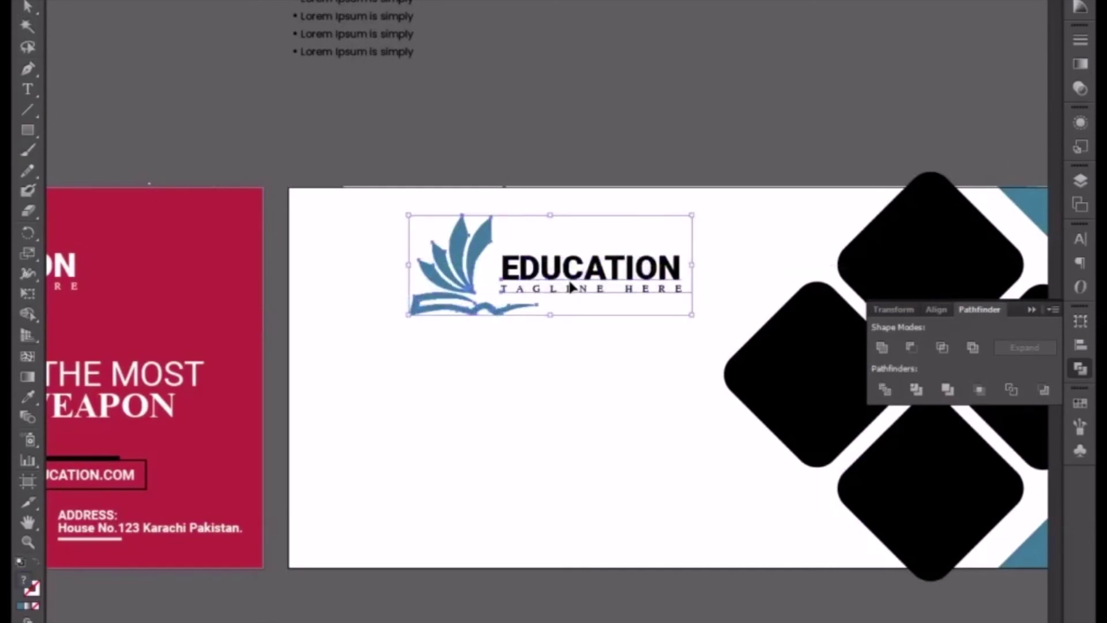
key(shift+Left)
key(shift+Left)
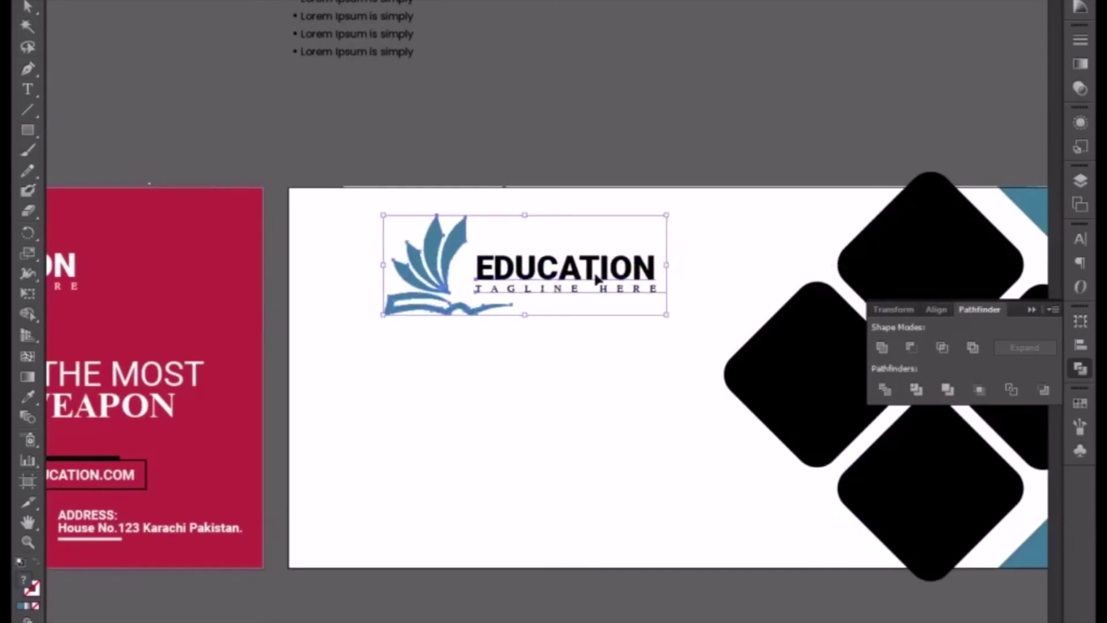
click(1032, 309)
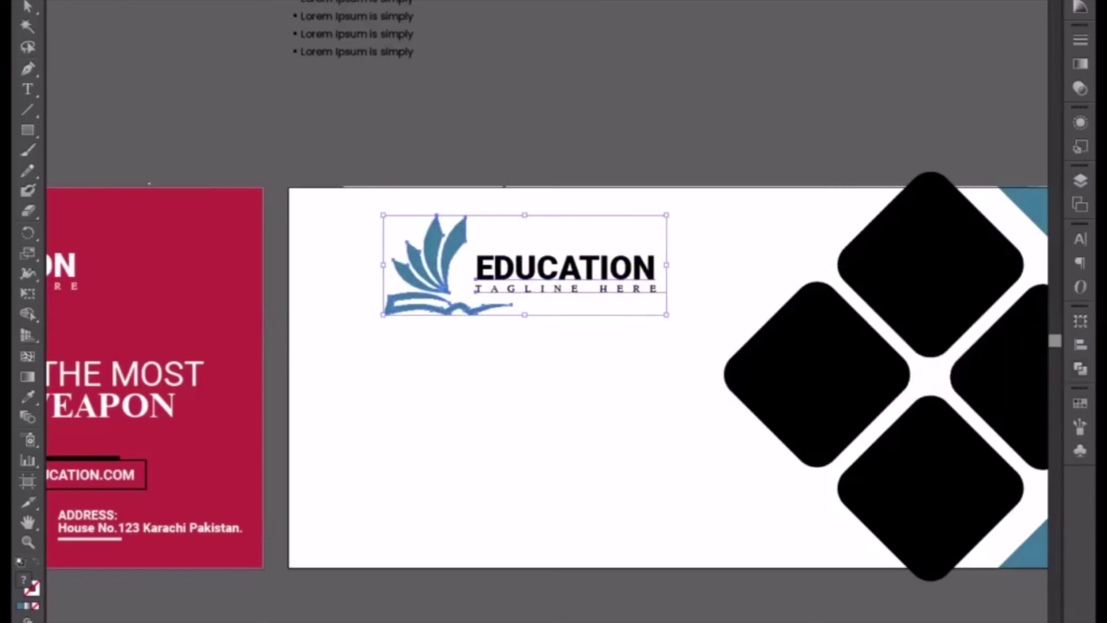
click(666, 396)
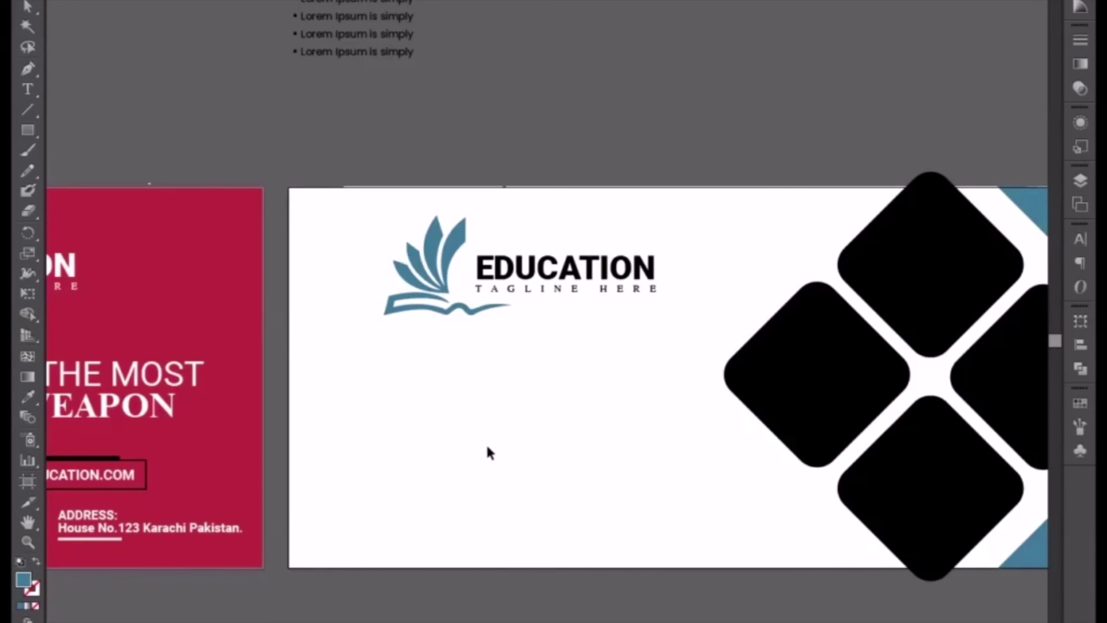
scroll(489, 453, left, 10)
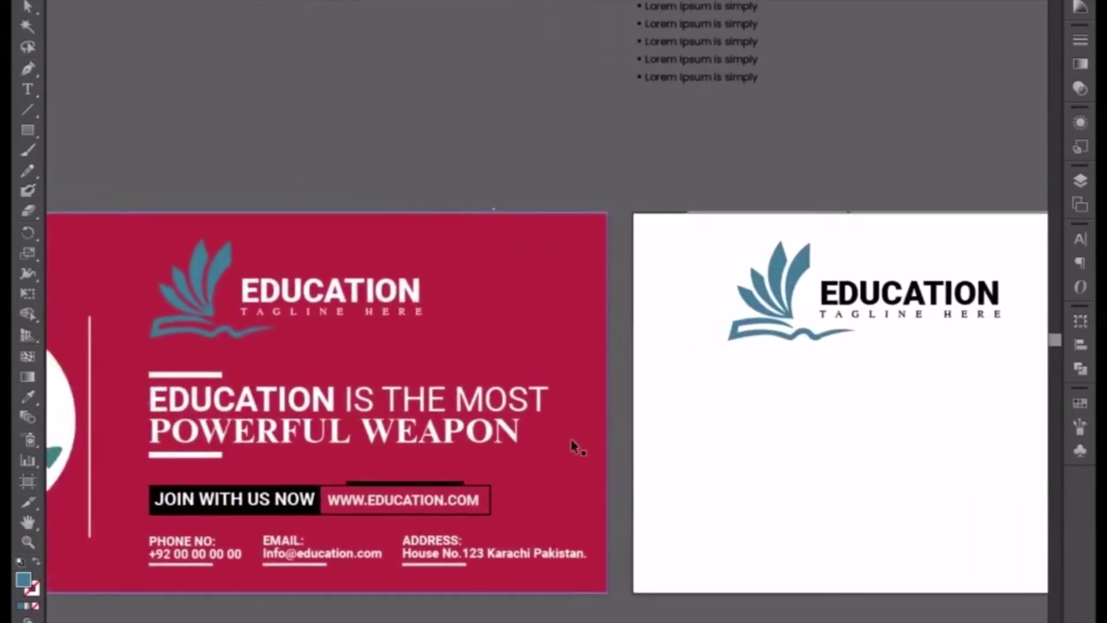
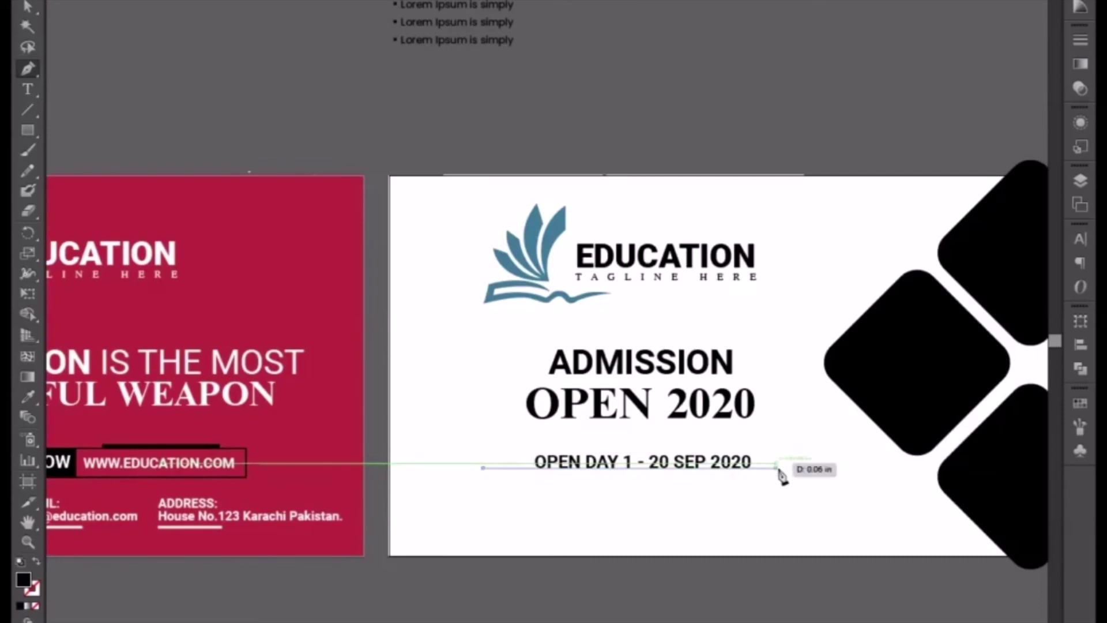
Complete a horizontal Pen line across the OPEN DAY 1 - 20 SEP 2020 text and give it the logo's blue as stroke without fill.
click(775, 468)
click(32, 402)
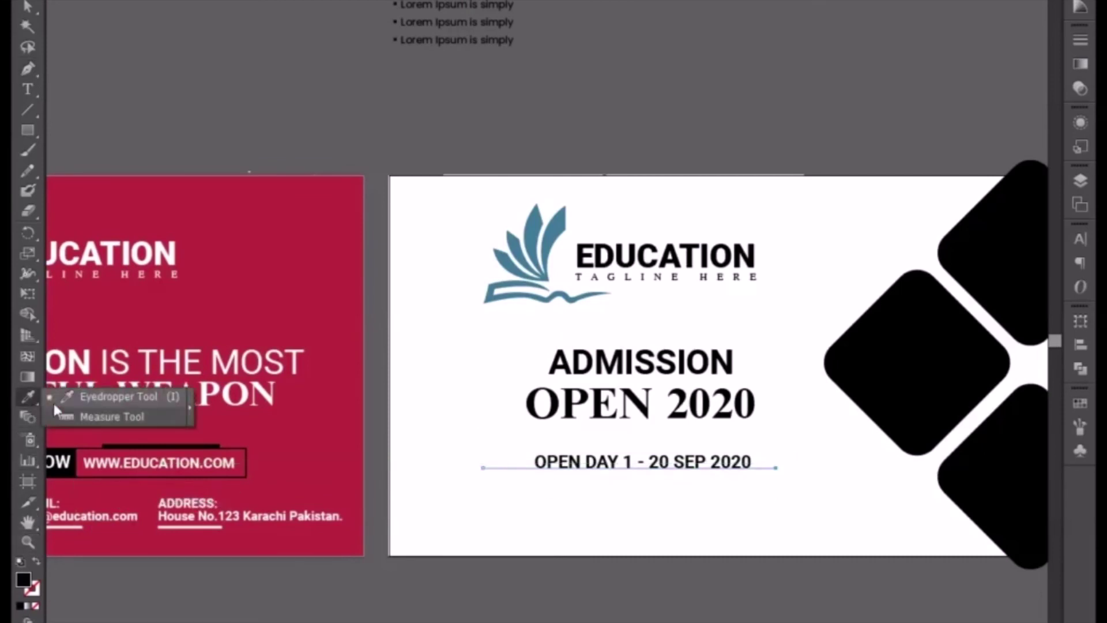
click(533, 251)
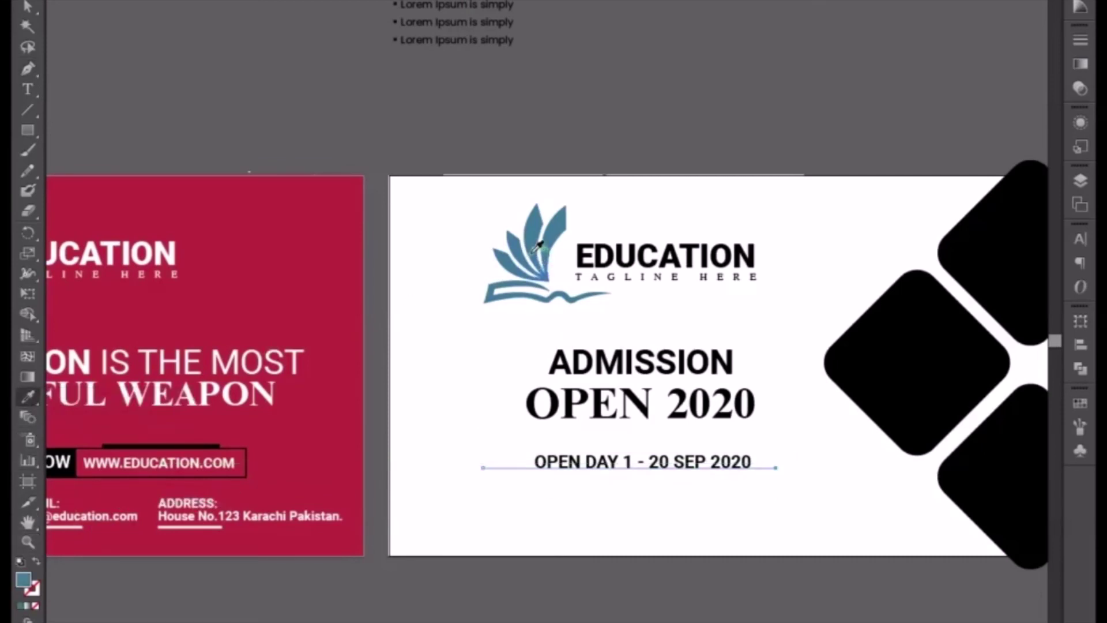
click(35, 561)
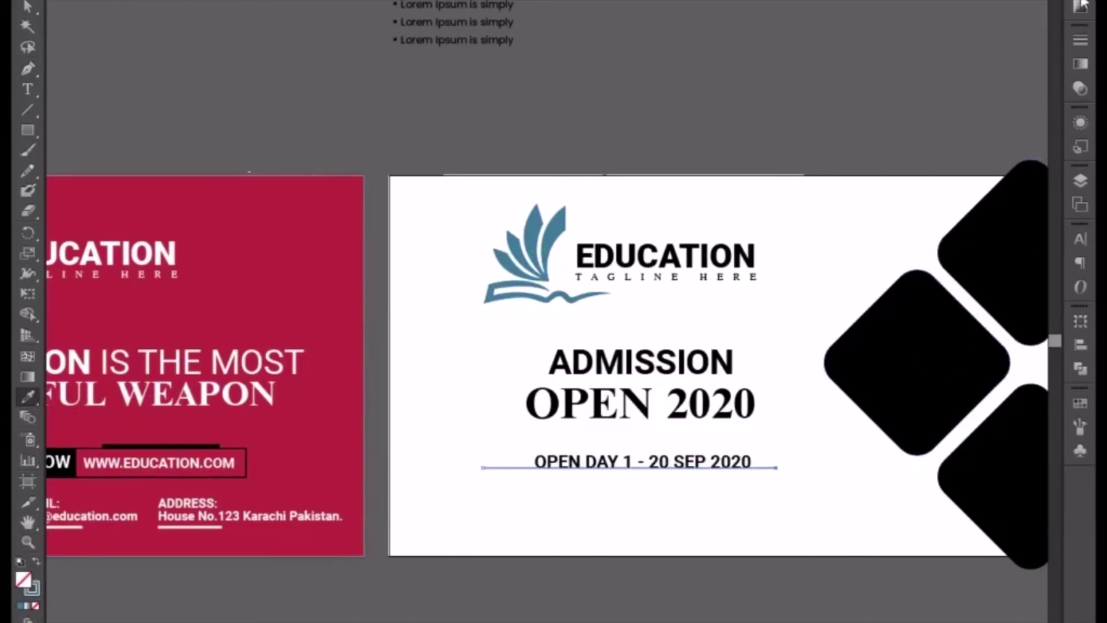
Thicken the blue line's stroke to 24 pt so it forms a bar over the date text.
click(1079, 39)
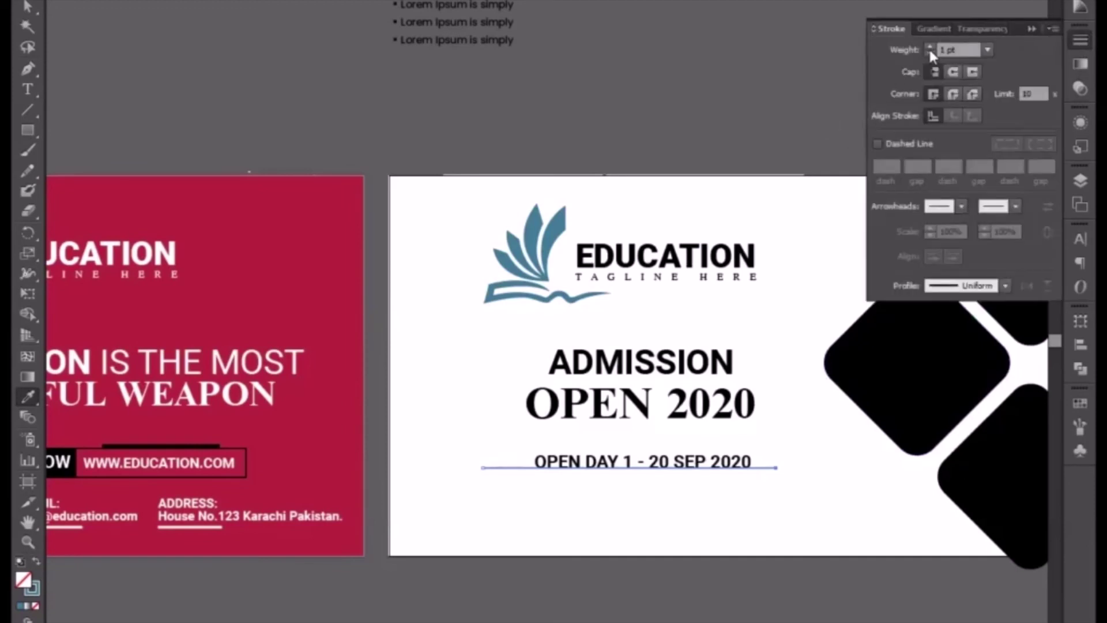
key(Up)
key(Down)
key(Down)
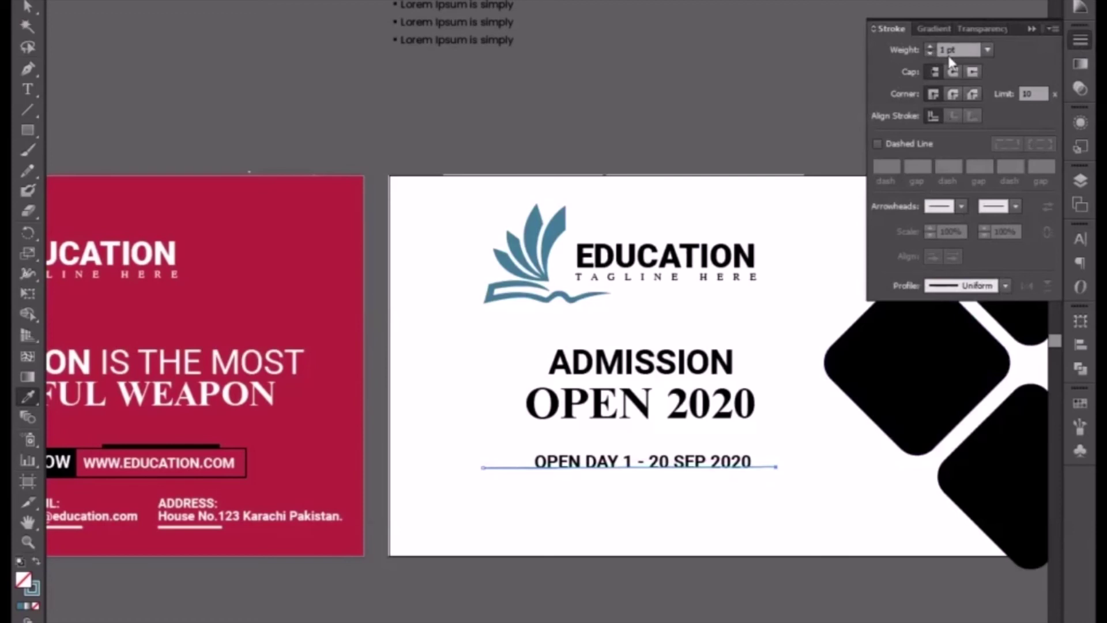
key(Up)
key(Up)
key(Up)
key(Up)
key(Up)
key(Up)
key(Up)
key(Up)
key(Up)
key(Up)
key(Up)
key(Up)
key(Up)
key(Up)
key(Up)
key(Up)
key(Up)
key(Up)
key(Up)
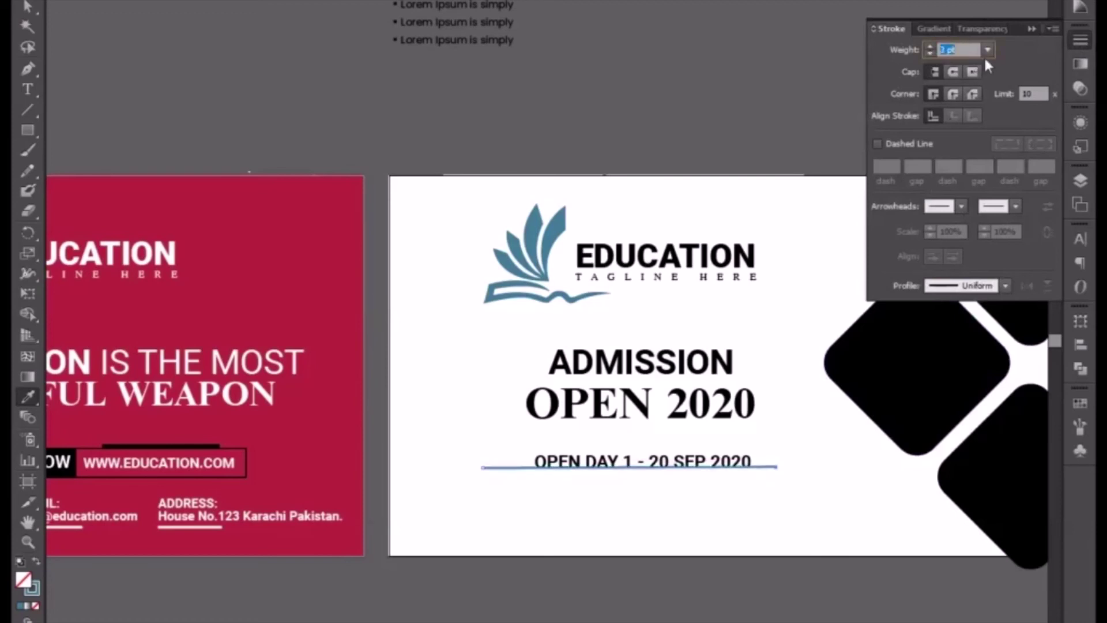
key(Up)
key(Up)
key(Up)
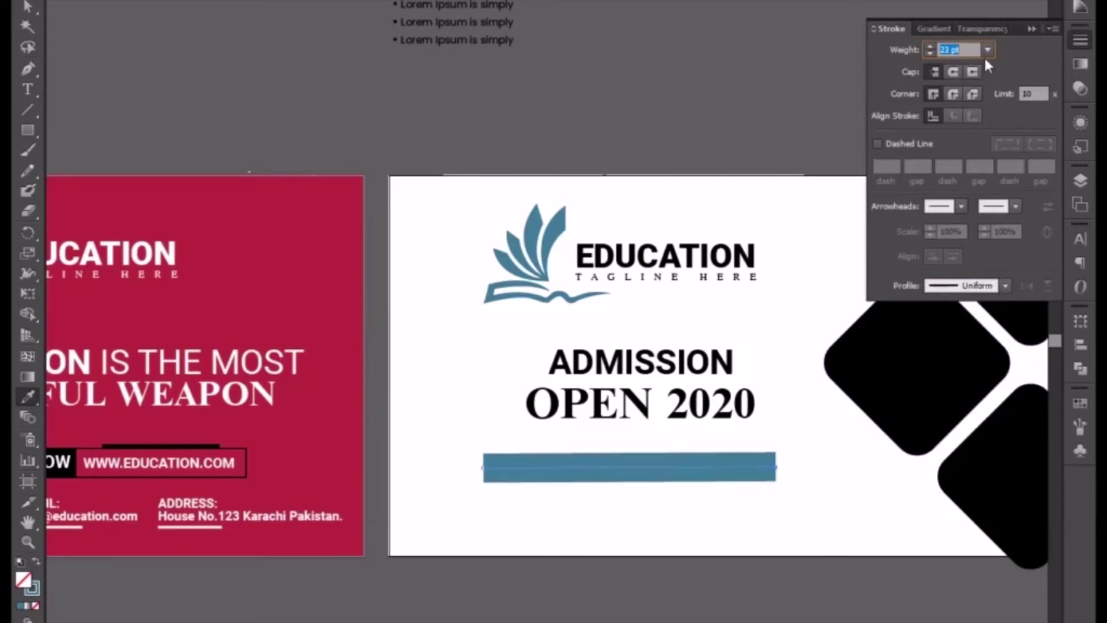
Straighten the blue bar and extend its right end further toward the diamonds.
click(32, 7)
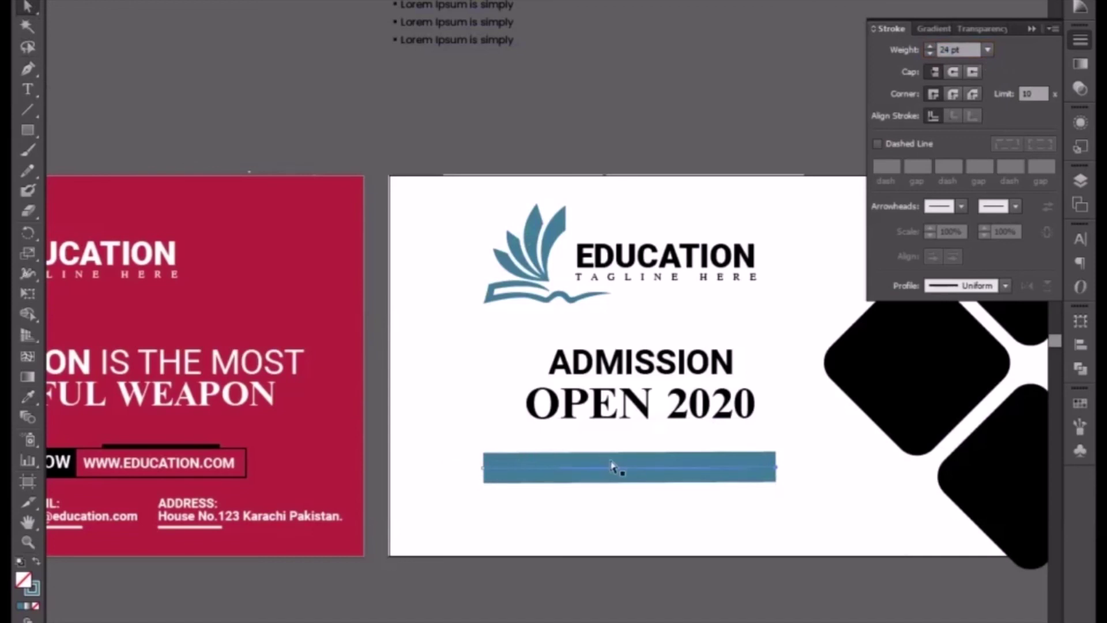
drag(615, 463, 611, 463)
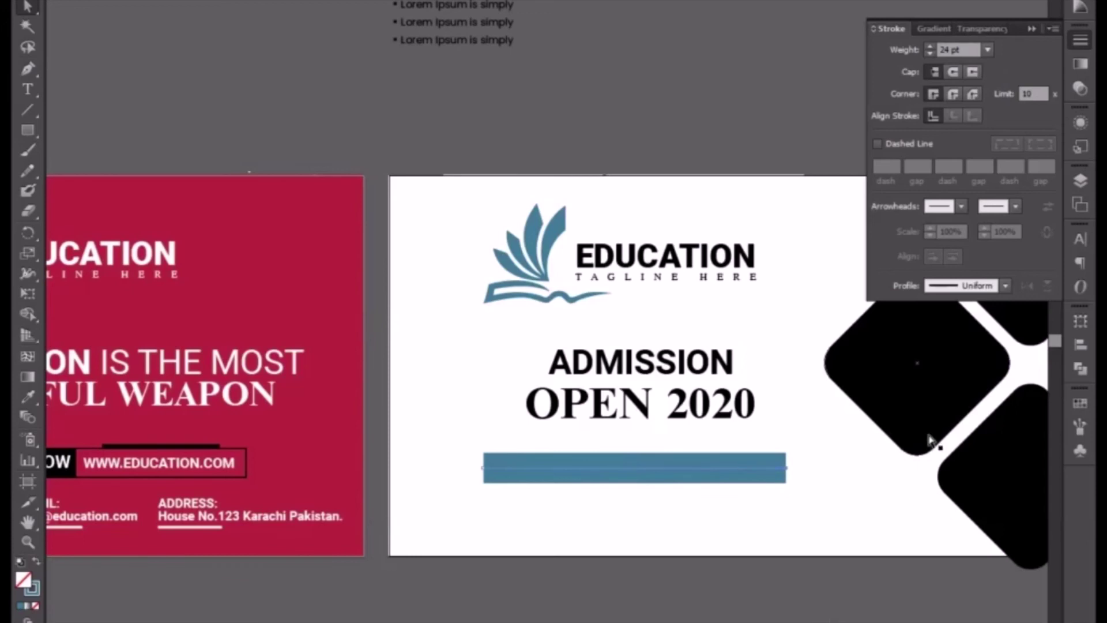
key(Right)
key(Right)
key(Right)
key(Right)
key(Right)
key(Right)
key(Right)
key(Right)
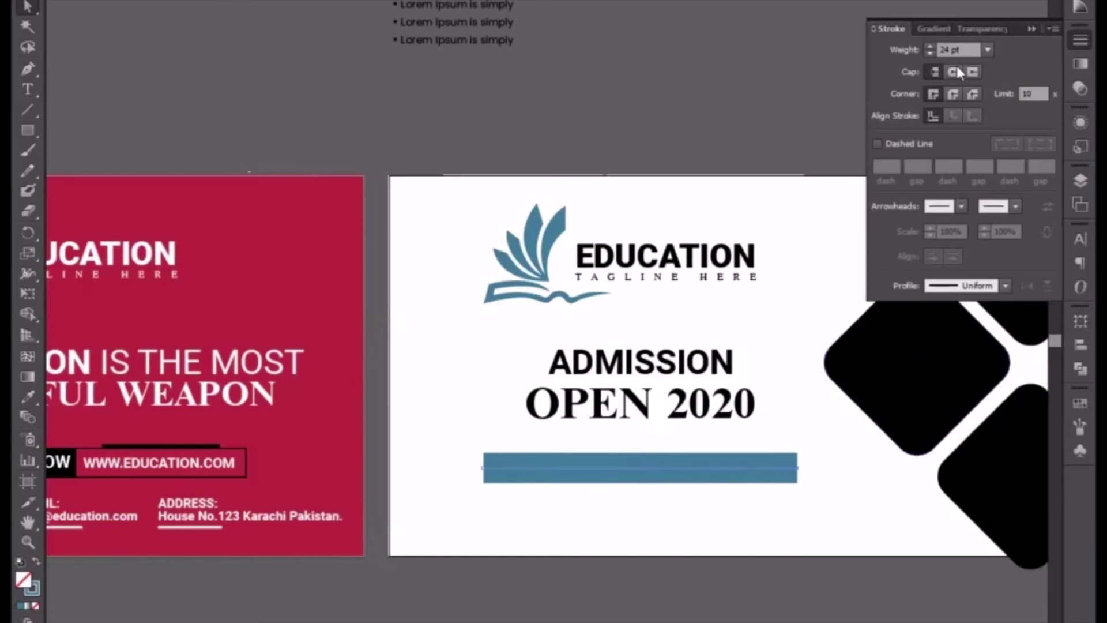
Set the blue bar's stroke weight to 29 pt with a round join and round cap.
drag(954, 49, 948, 63)
key(Up)
key(Up)
key(Up)
key(Up)
key(Up)
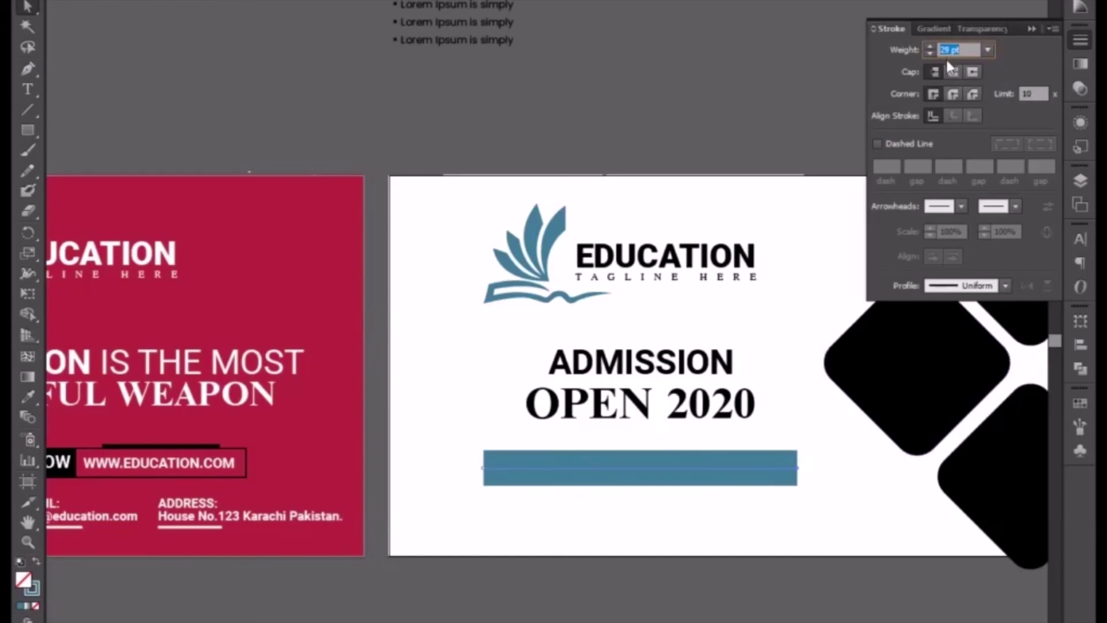
click(954, 93)
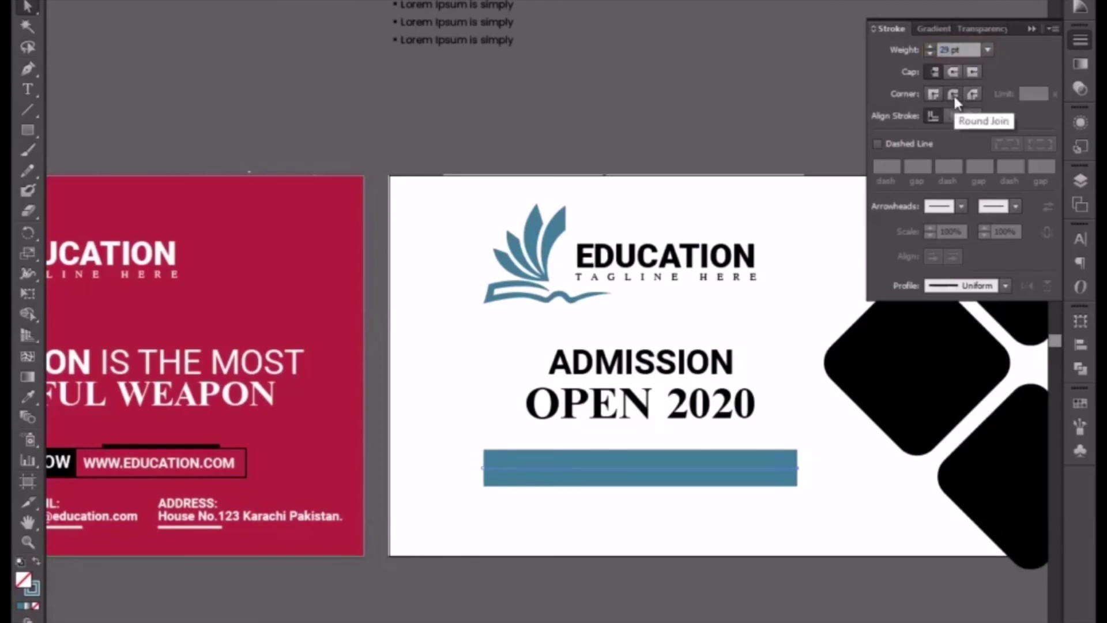
click(954, 70)
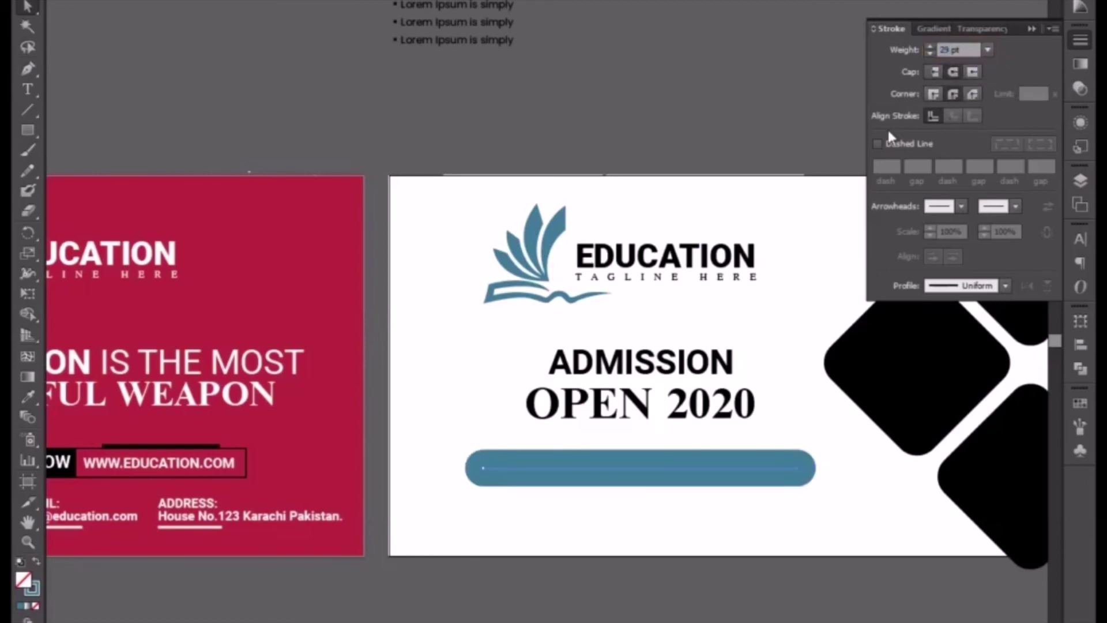
Nudge the rounded blue bar slightly to the right and send it to the back, behind the date text.
key(v)
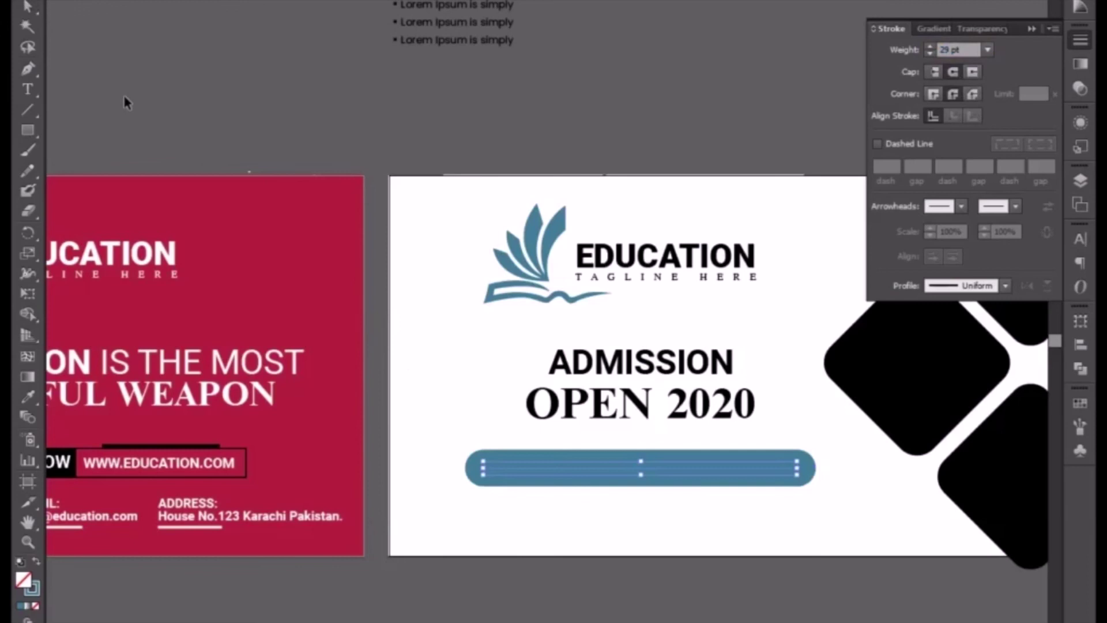
click(566, 514)
click(553, 473)
key(Right)
key(Right)
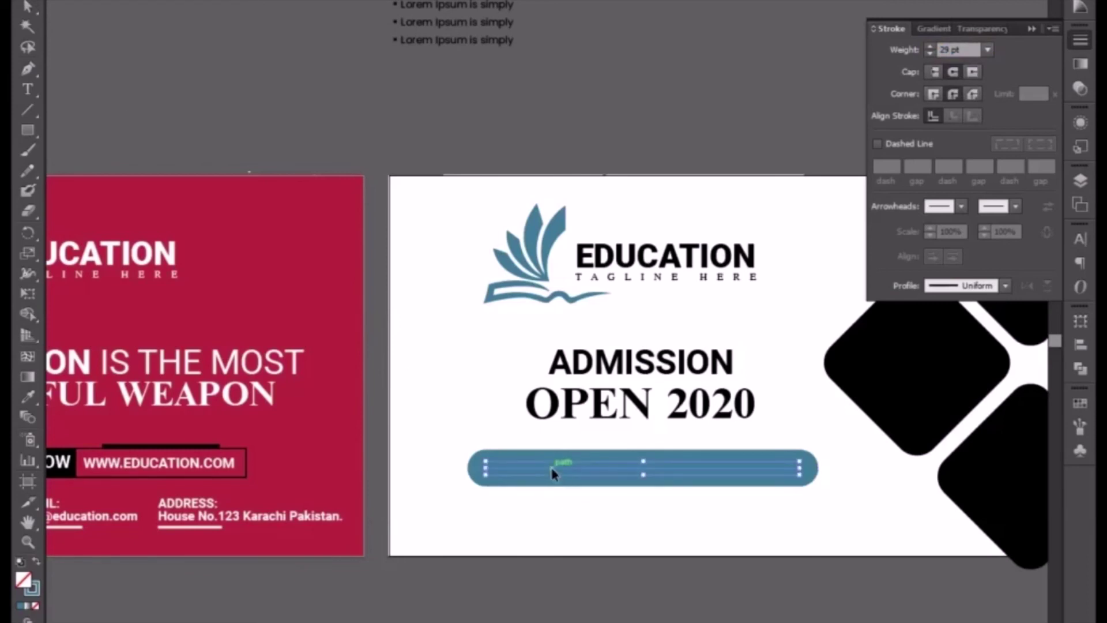
right_click(553, 473)
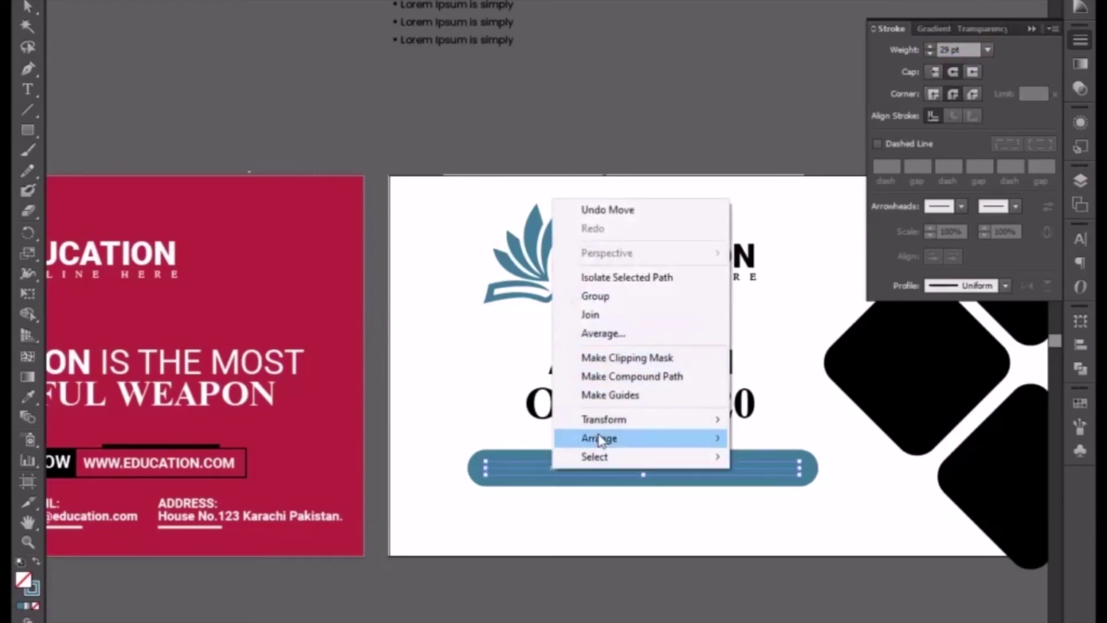
mouse_move(600, 439)
click(819, 493)
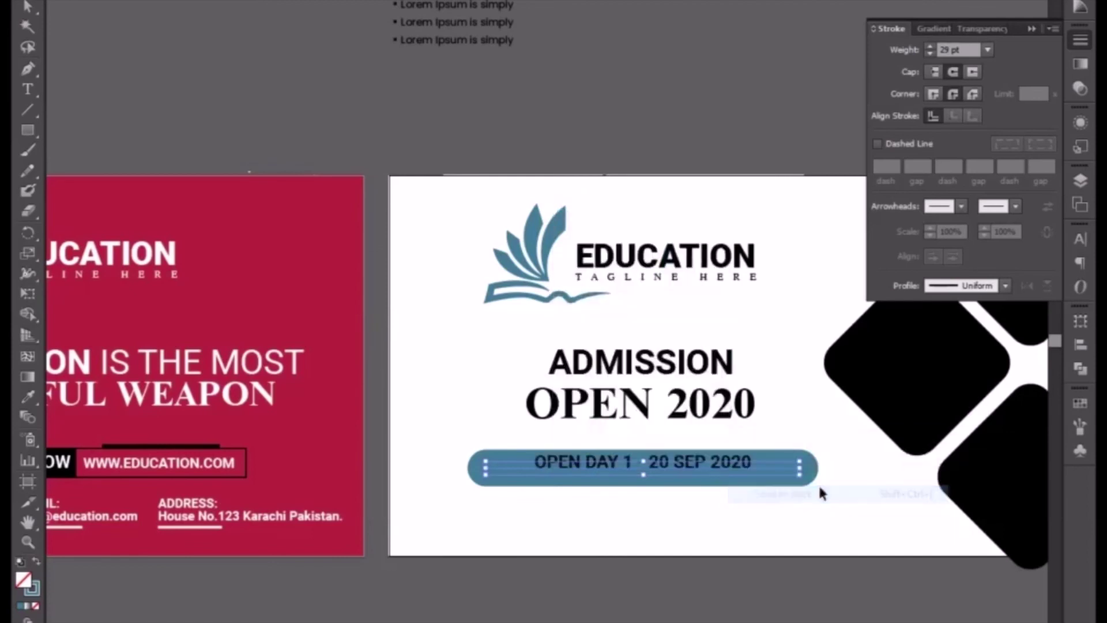
Move the date text down to the vertical middle of the blue bar and colour it white.
click(714, 465)
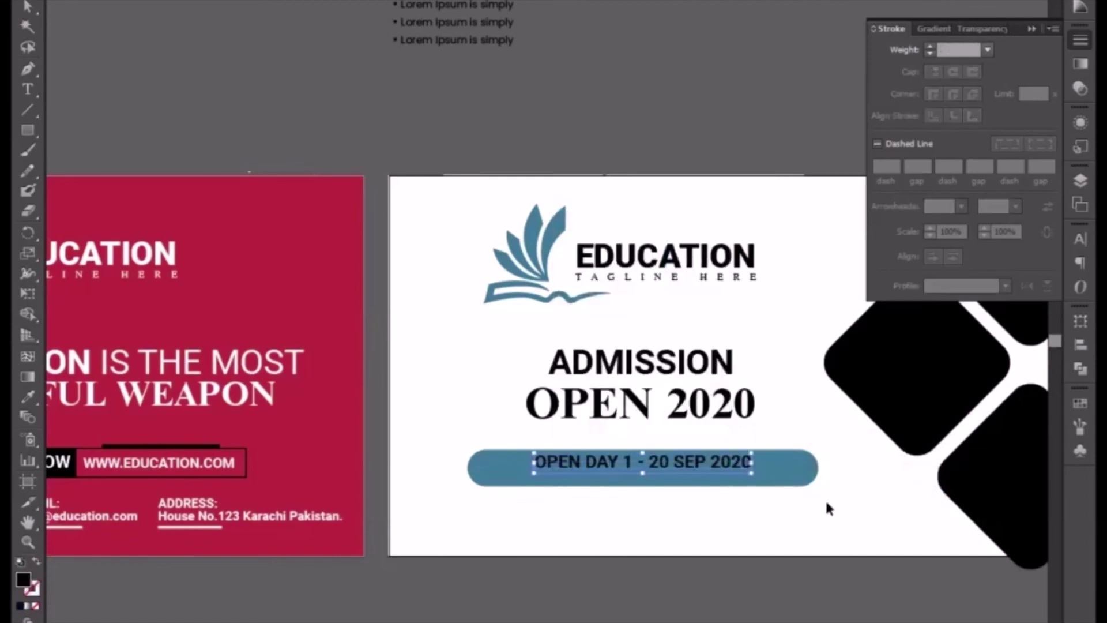
key(Down)
key(Down)
key(Down)
key(Down)
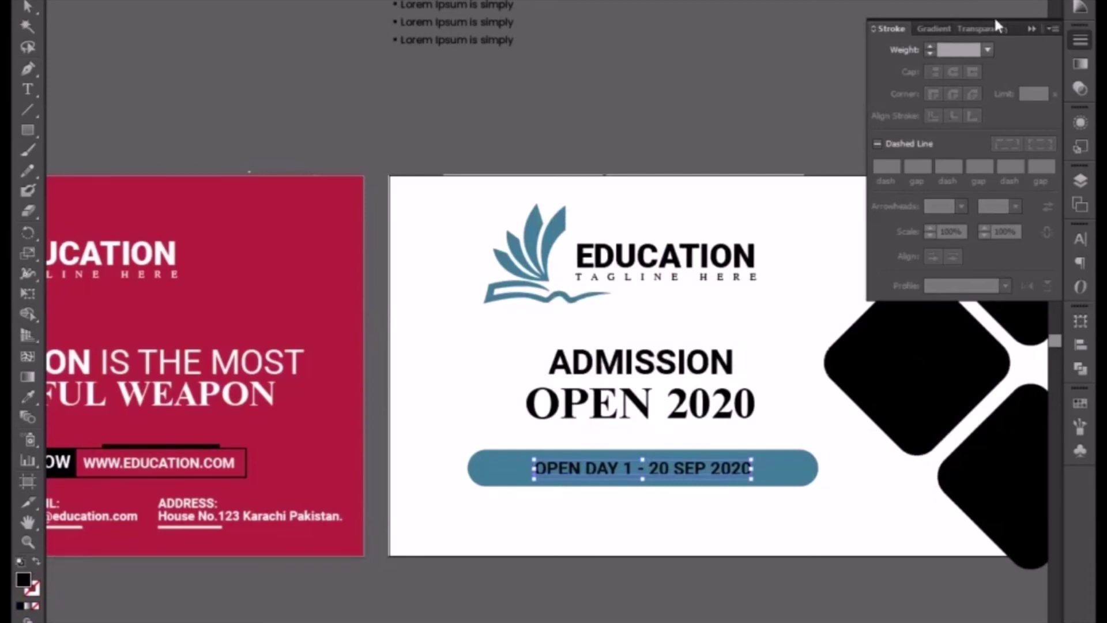
click(1081, 40)
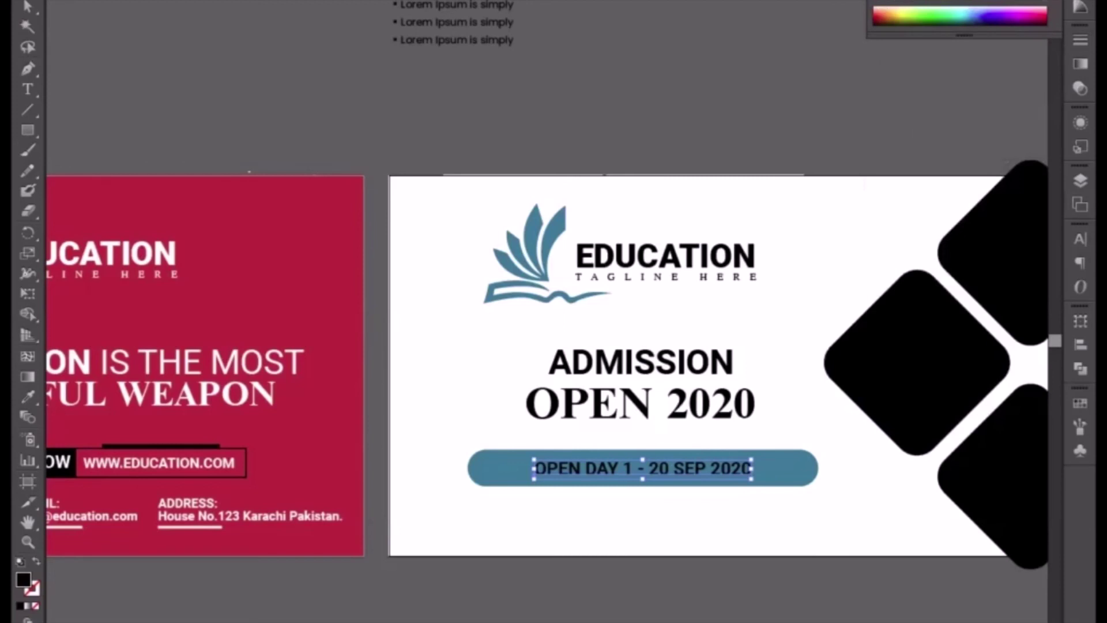
click(906, 0)
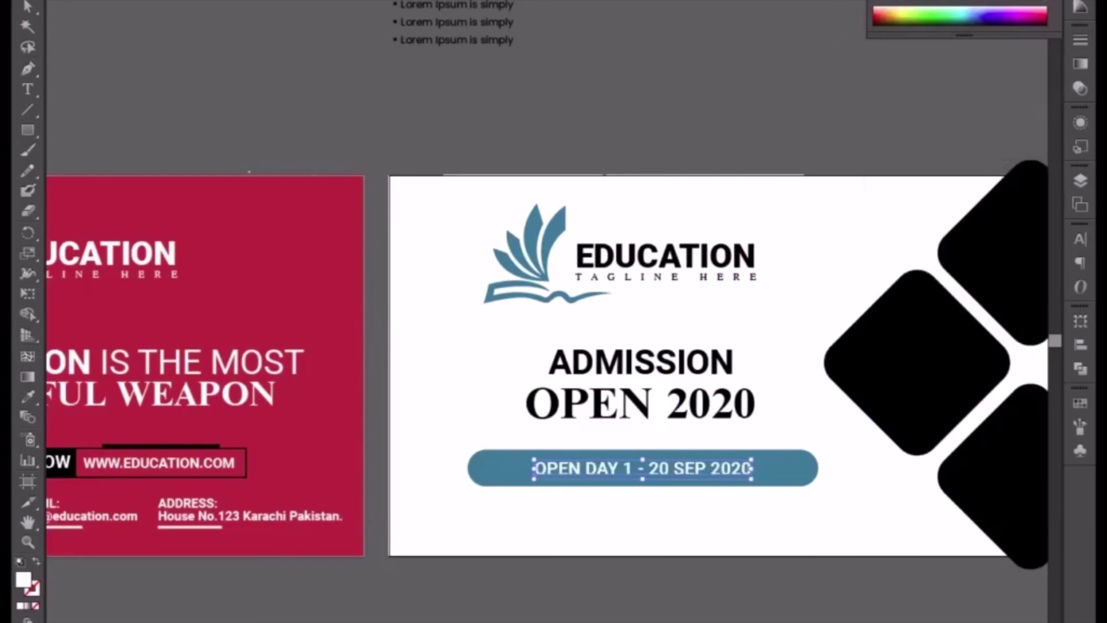
Enlarge the date text by one size increment and shift it left to centre it horizontally in the blue bar.
key(ctrl+shift+period)
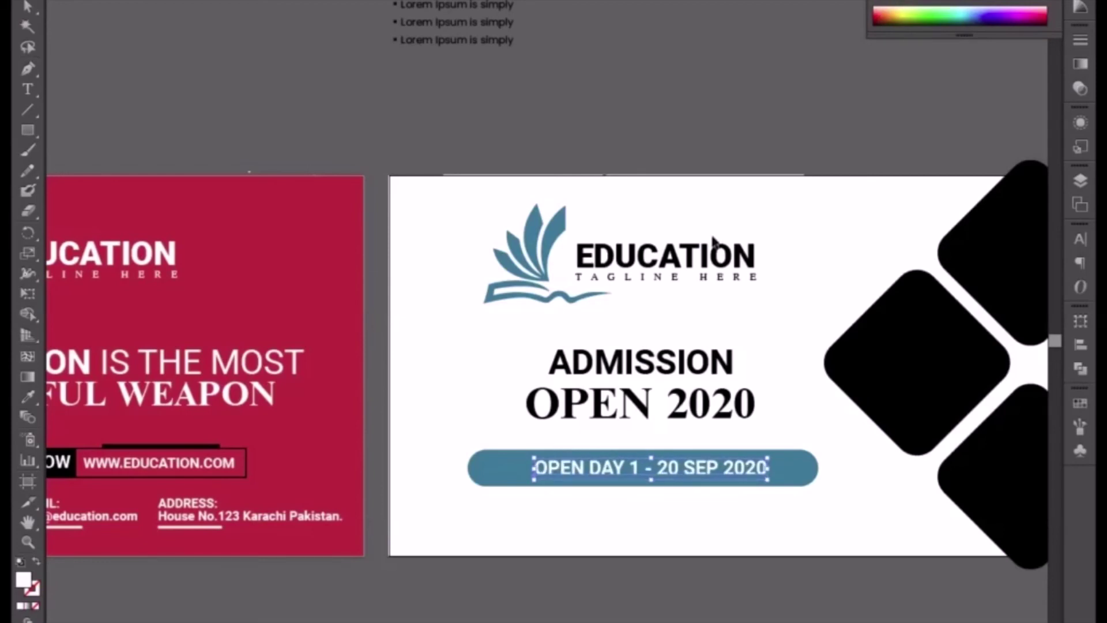
click(667, 491)
click(667, 473)
key(Left)
key(Left)
key(Left)
key(Left)
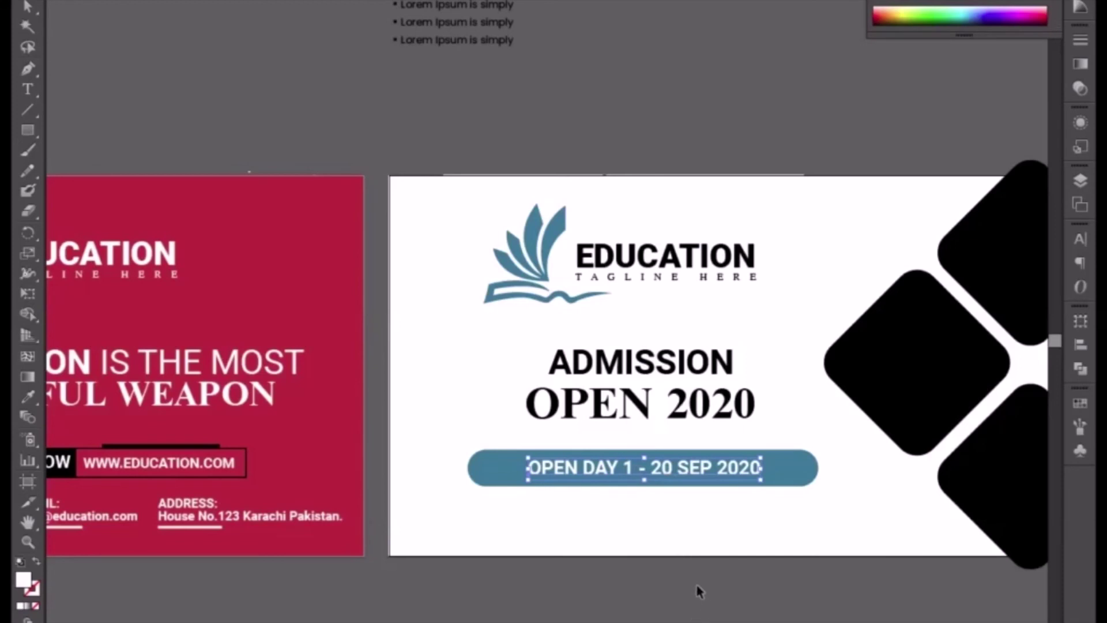
Move the blue bar, its date text and the ADMISSION OPEN 2020 headline up closer to the logo, and deselect them.
drag(424, 455, 659, 523)
key(Up)
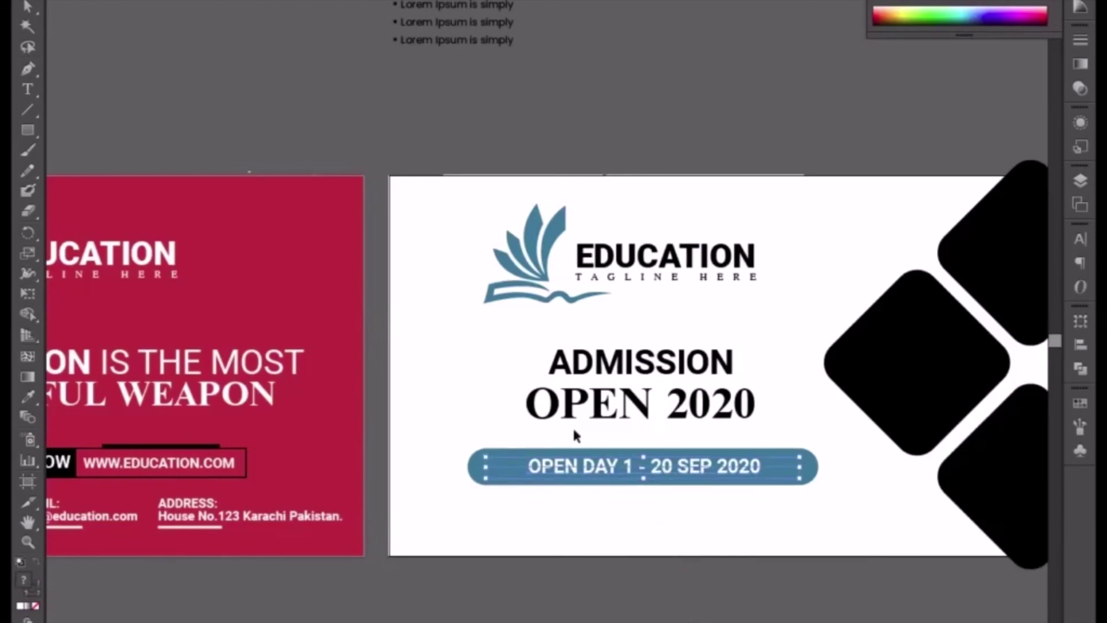
shift+click(576, 407)
shift+click(596, 363)
key(Up)
key(Up)
key(Up)
key(Up)
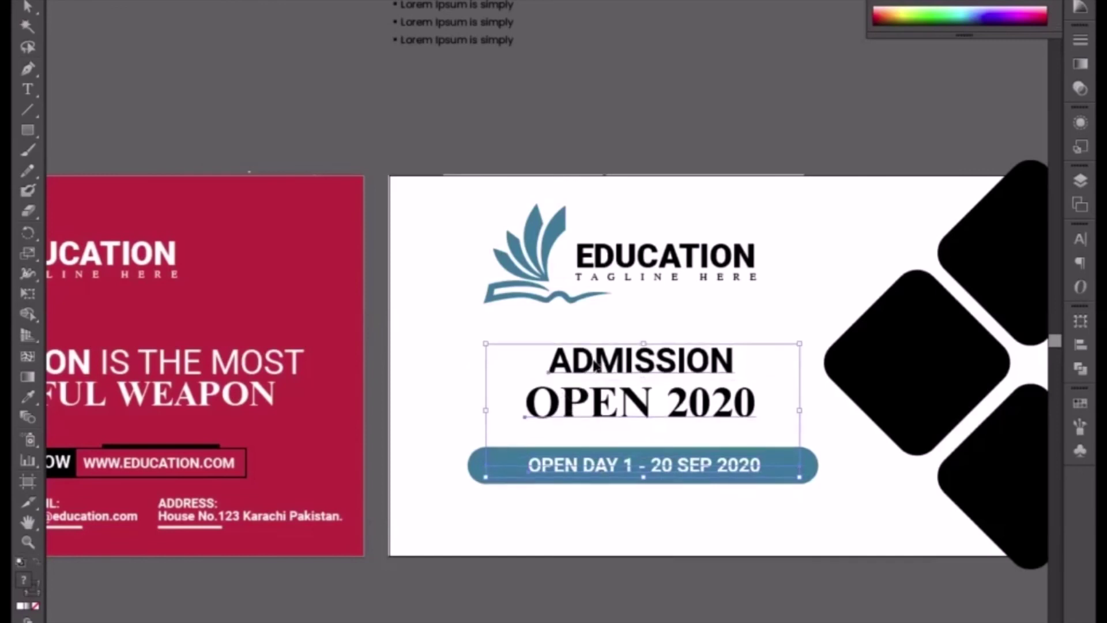
key(Up)
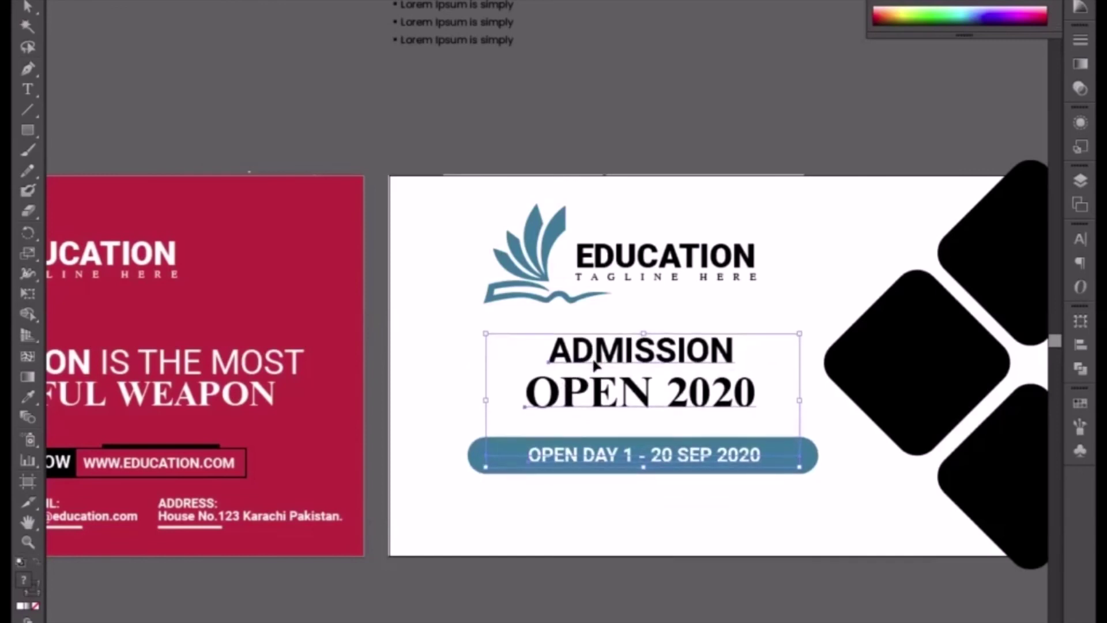
key(ctrl+shift+a)
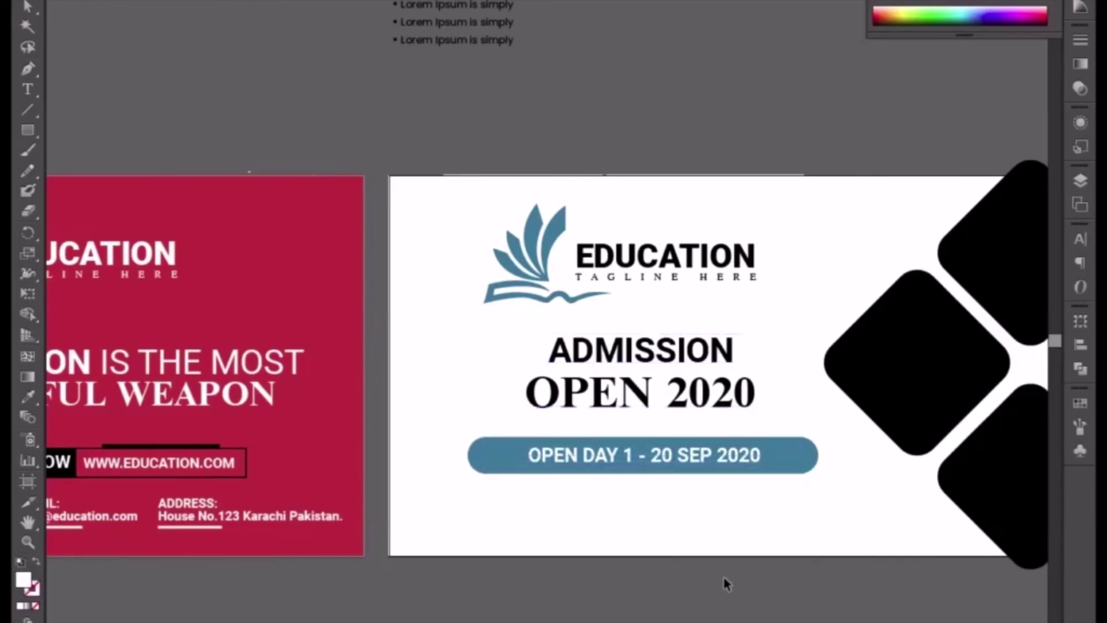
Place the white contact row with phone, e-mail and website icons on the canvas just below the admission banner.
key(ctrl+minus)
drag(649, 552, 690, 341)
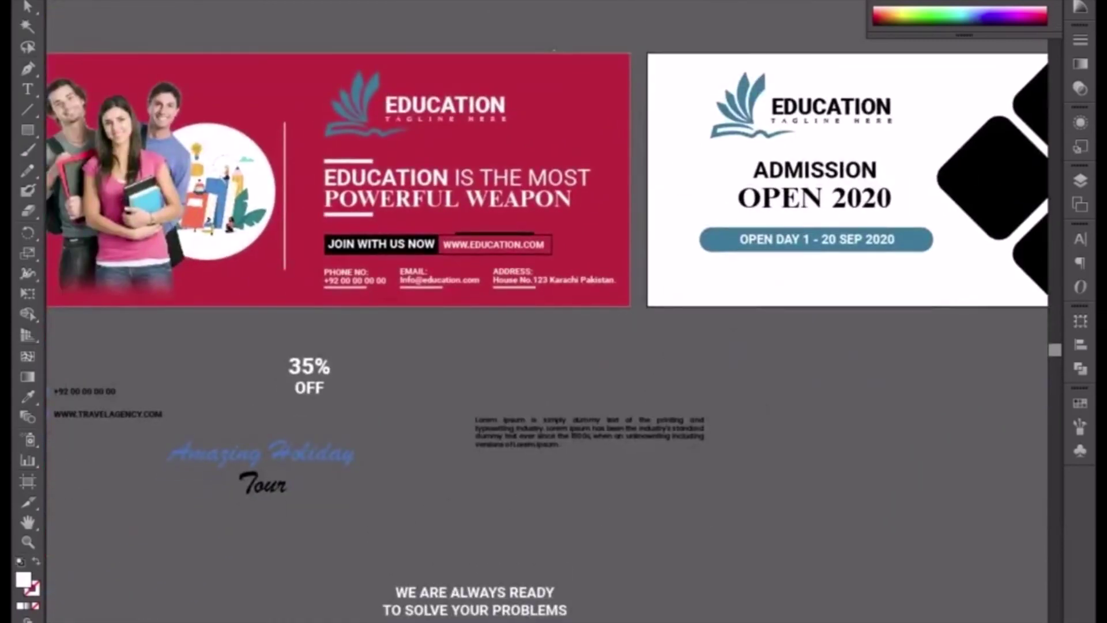
key(ctrl+a)
drag(744, 618, 864, 365)
click(853, 413)
drag(853, 412, 726, 450)
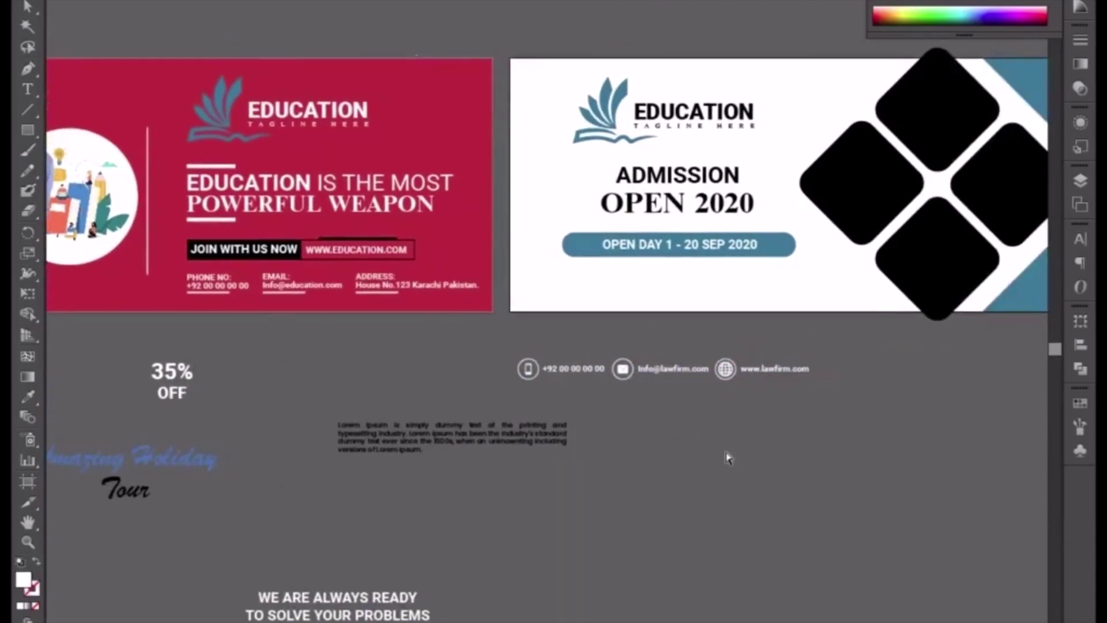
Replace "lawfirm" with "education" in the contact row's e-mail text.
key(ctrl+plus)
scroll(648, 421, right, 3)
click(636, 405)
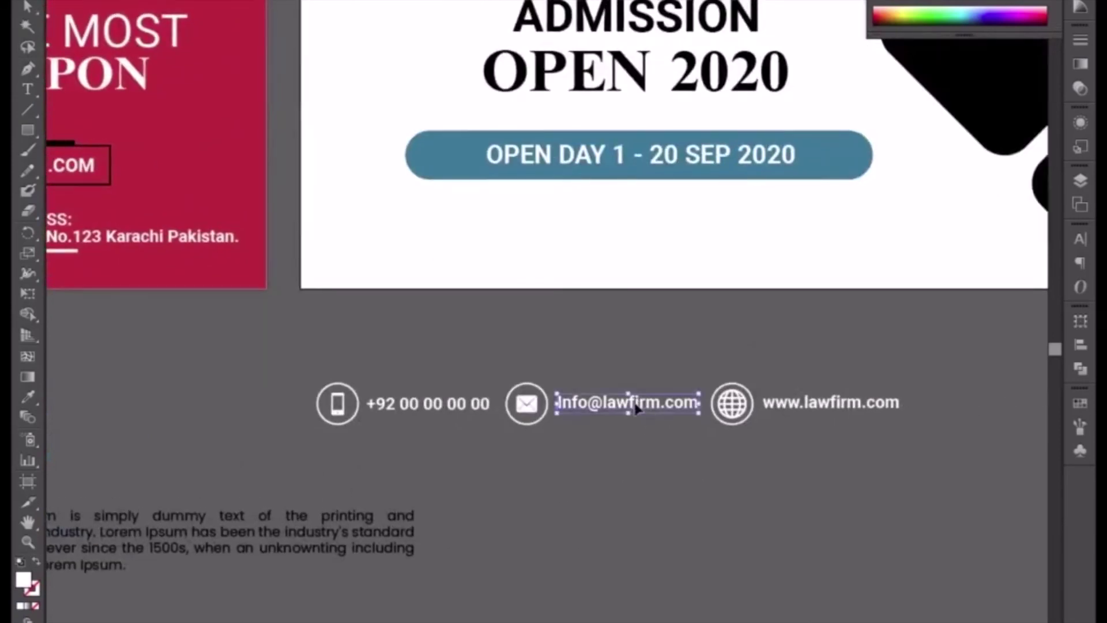
double_click(631, 409)
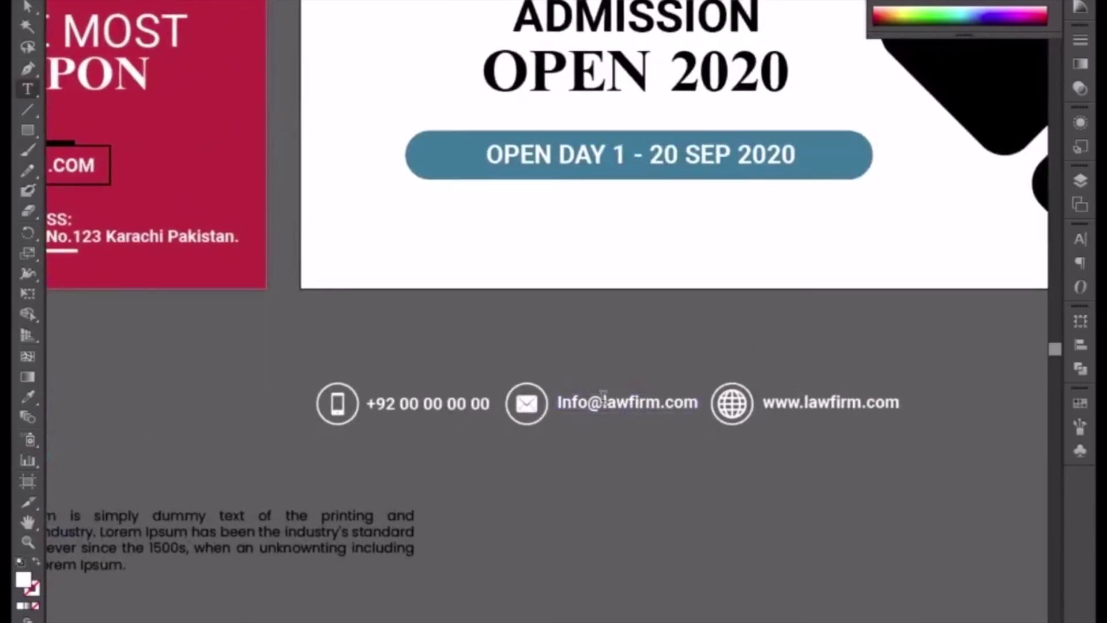
drag(603, 398, 656, 402)
text(ed)
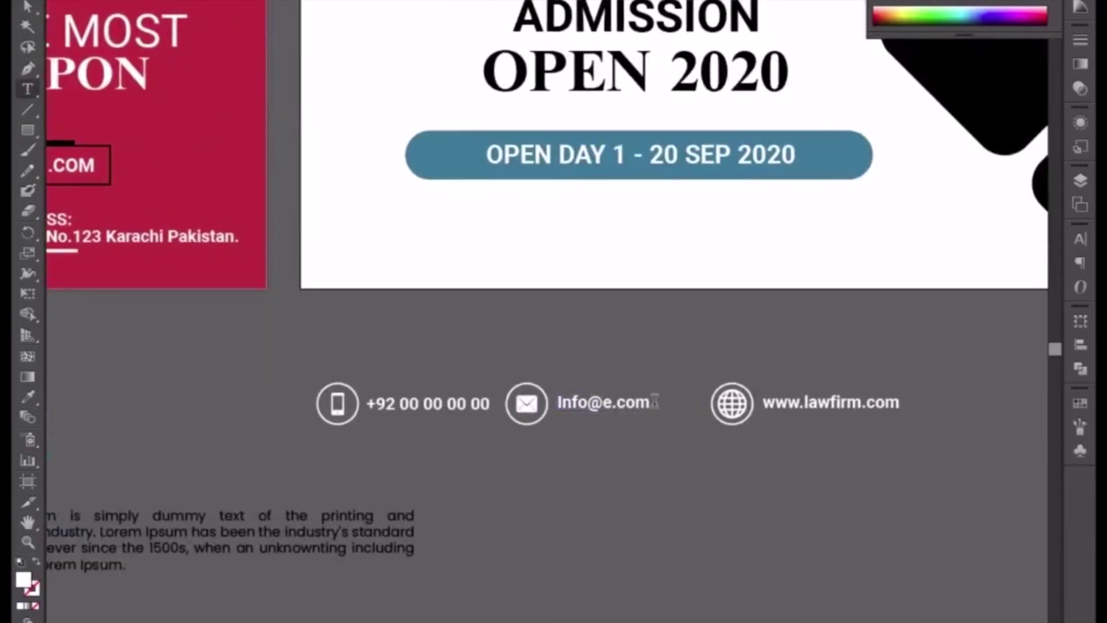
text(ucation)
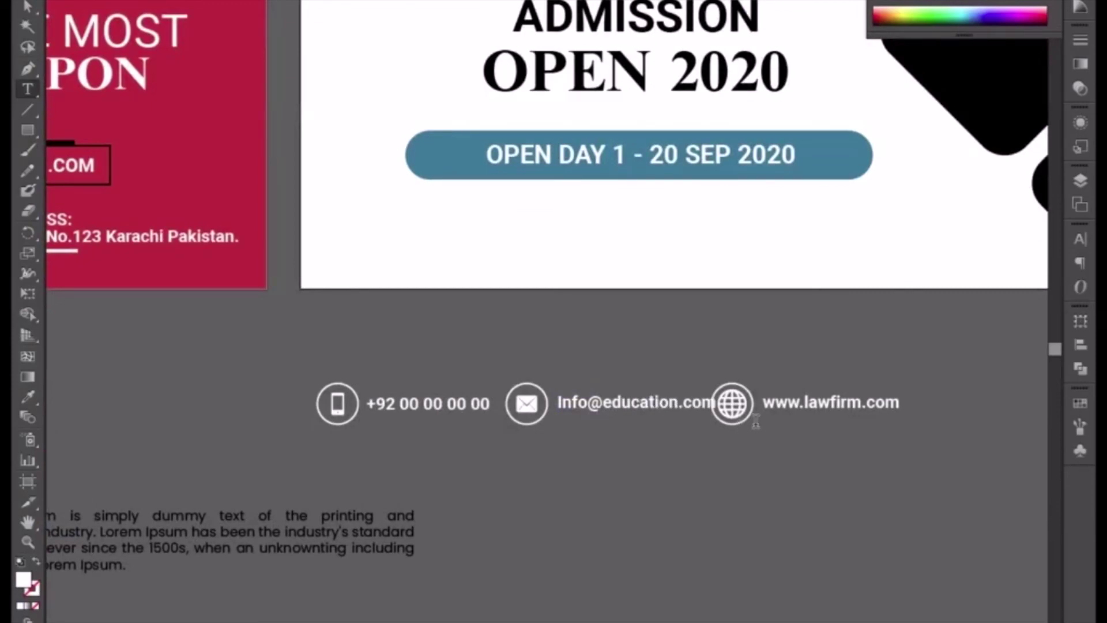
drag(803, 402, 860, 402)
text(educatiom)
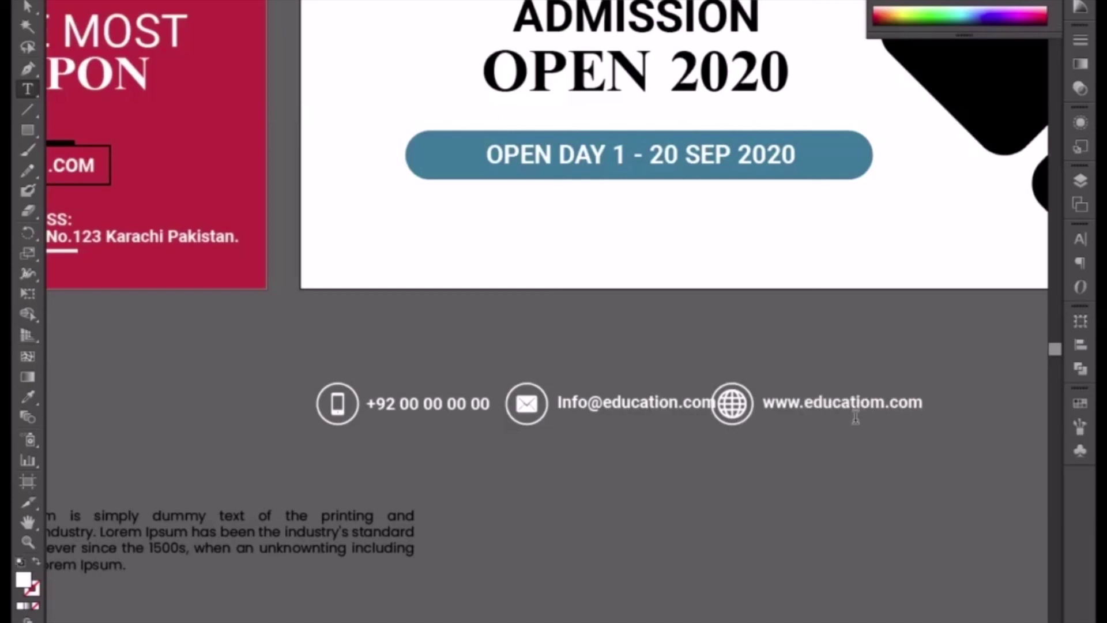
key(BackSpace)
text(n)
click(28, 5)
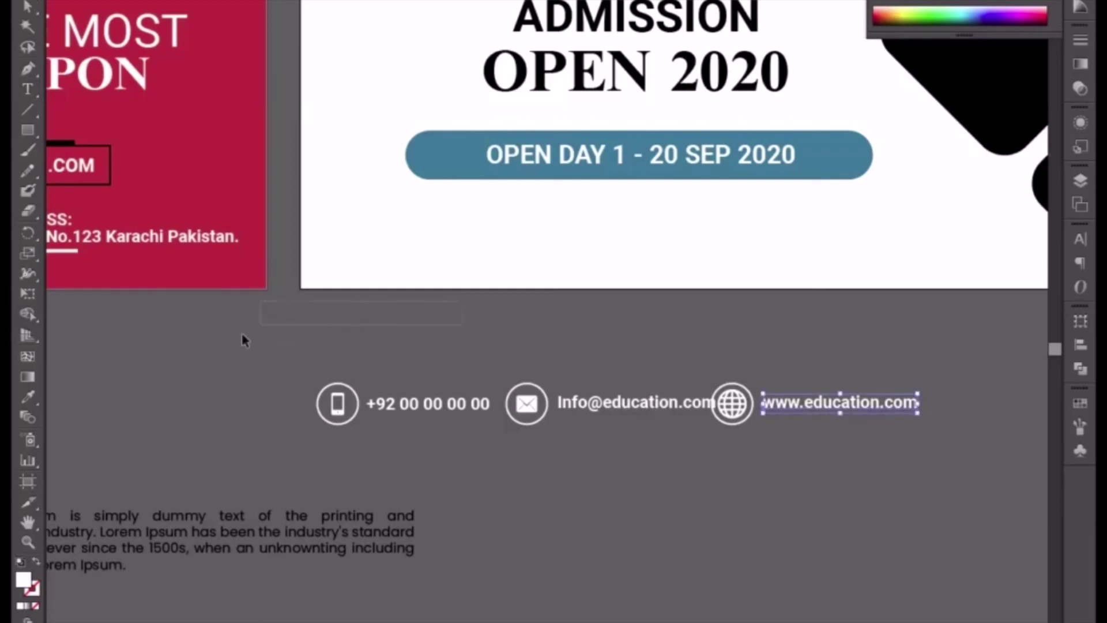
Move the globe icon and website text together to the right, clear of the e-mail text, and deselect them.
click(262, 358)
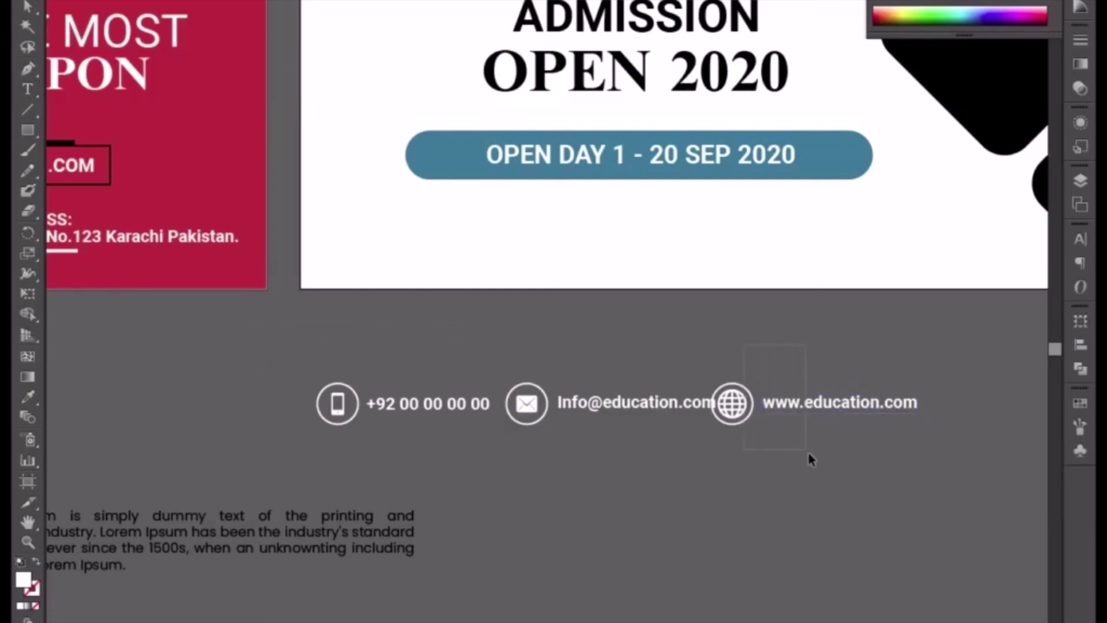
drag(810, 459, 810, 460)
key(Right)
key(Right)
key(Right)
key(Right)
key(Right)
key(Right)
key(Right)
key(Right)
key(Right)
key(Right)
key(Right)
key(Right)
key(Right)
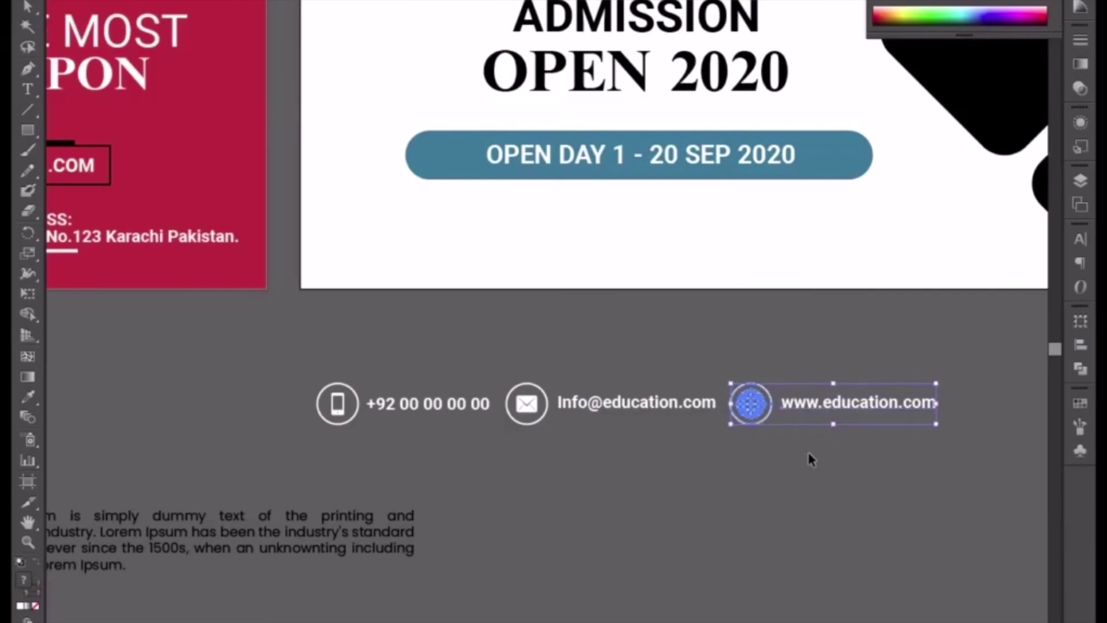
click(768, 450)
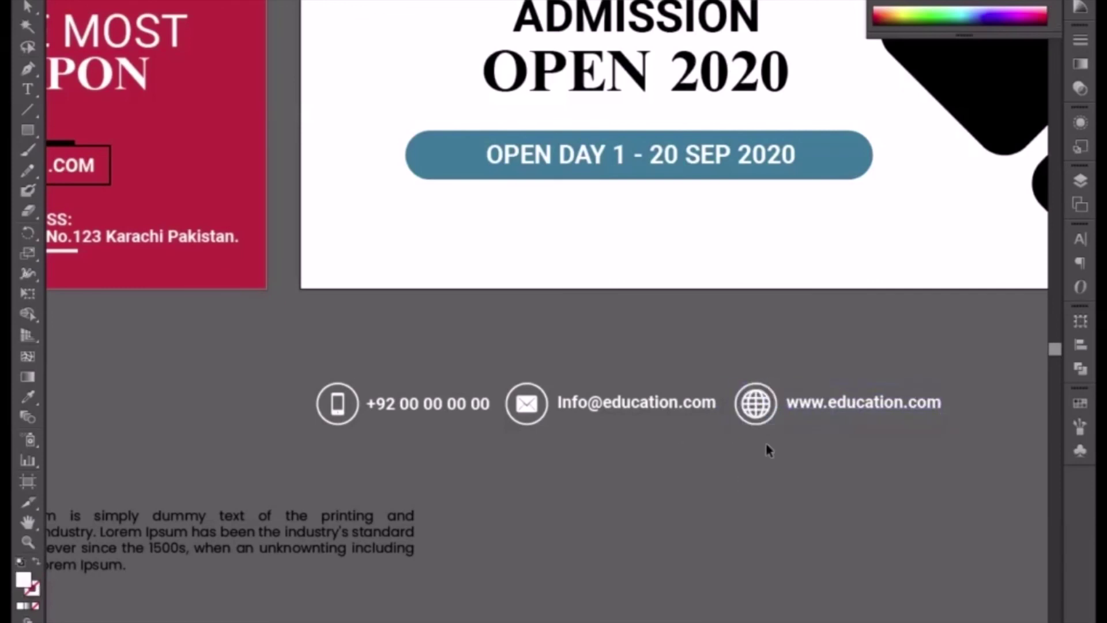
Recolor the contact row's texts and its phone, envelope and globe symbols black.
key(v)
click(893, 3)
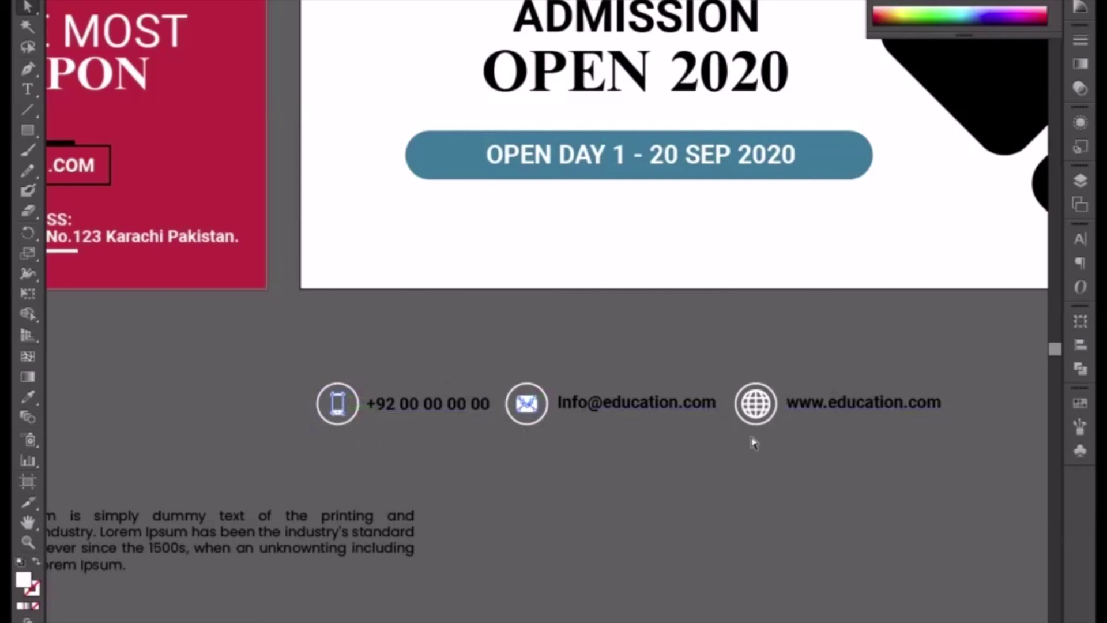
click(893, 3)
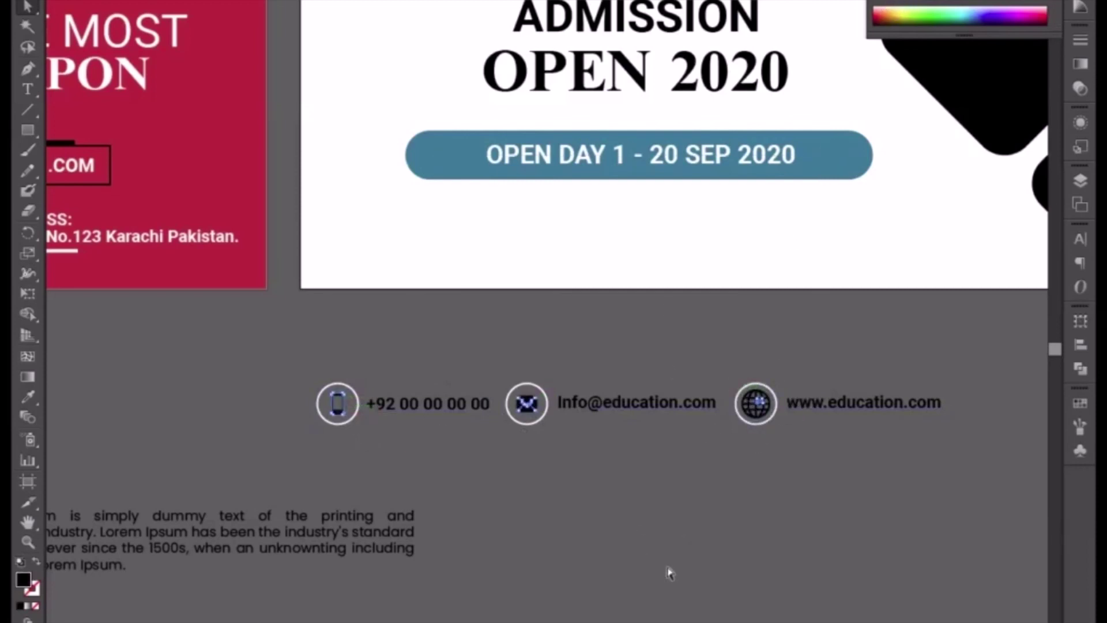
Give the three circles around the contact icons an unfilled outline in the logo's blue.
click(762, 417)
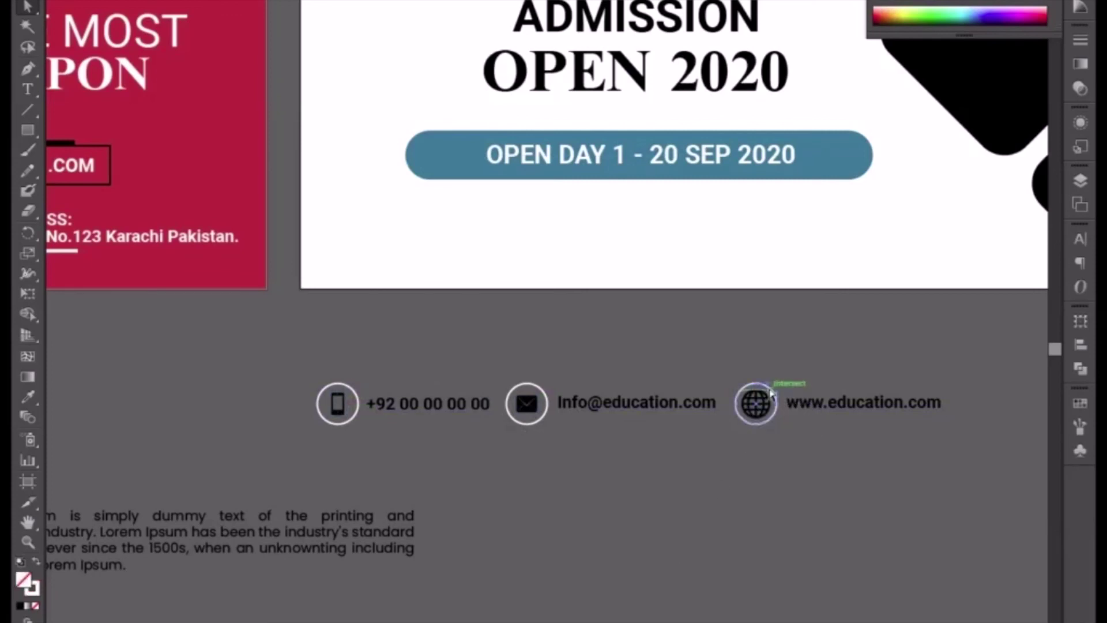
shift+click(546, 406)
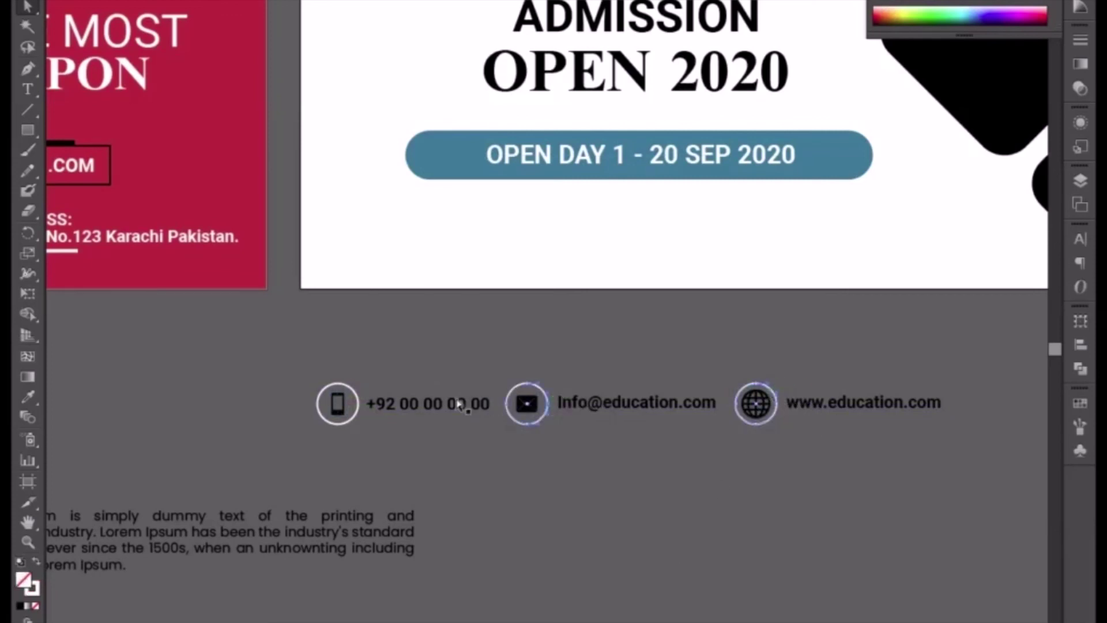
shift+click(358, 403)
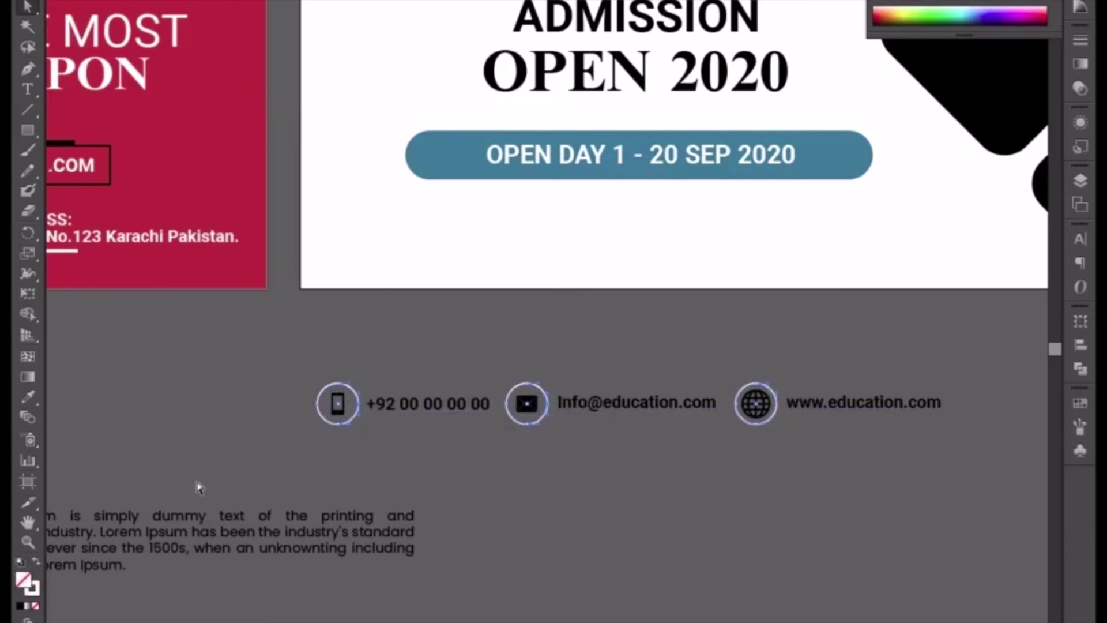
click(30, 396)
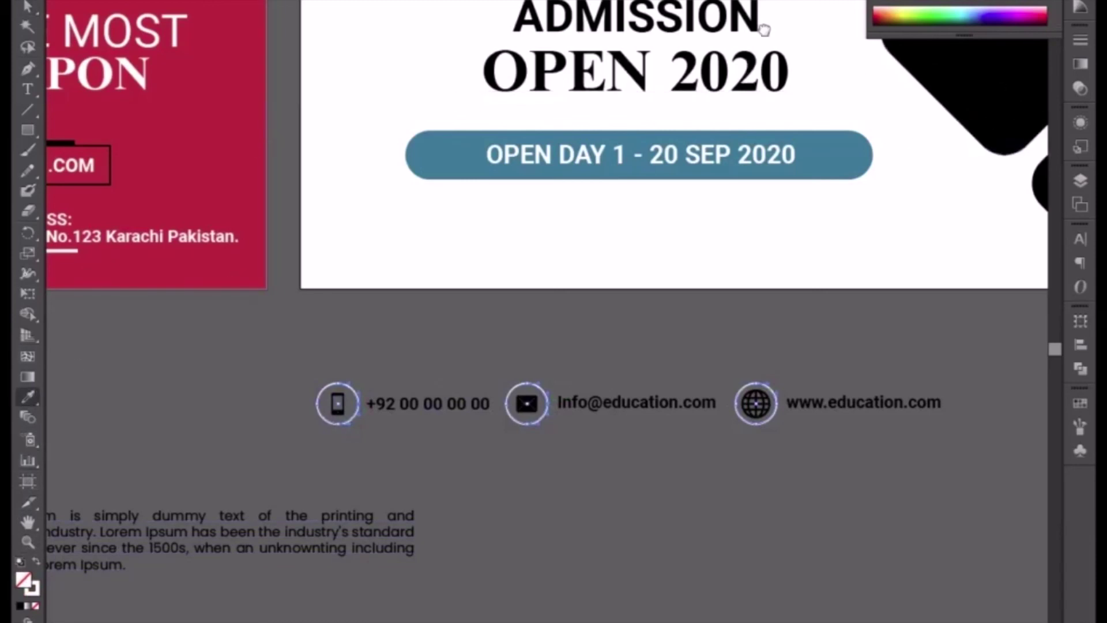
drag(764, 29, 776, 292)
click(522, 137)
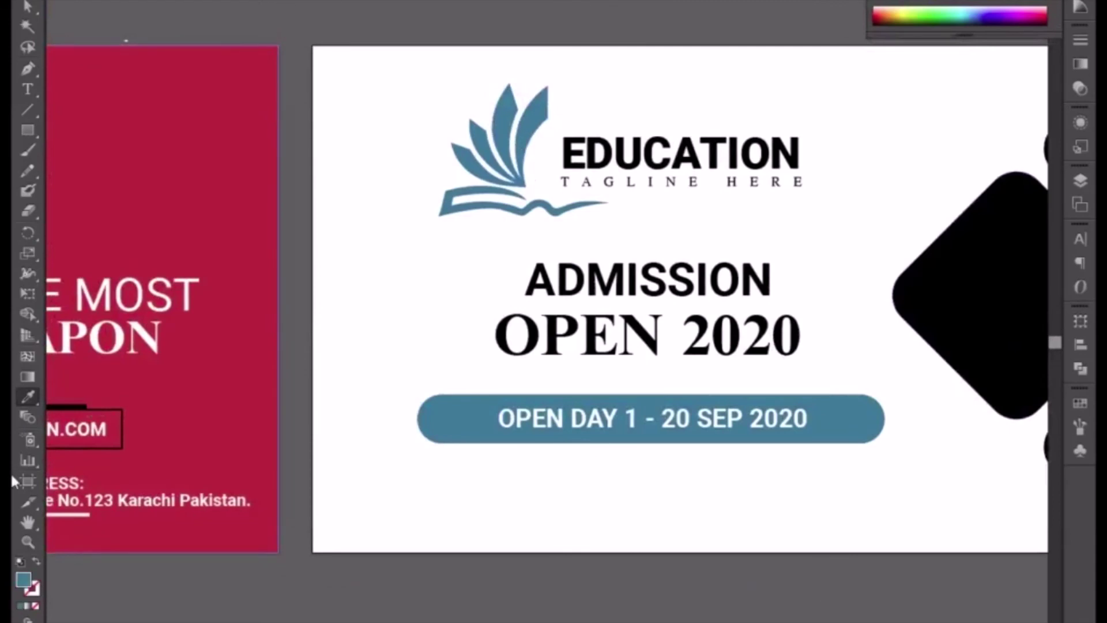
click(36, 564)
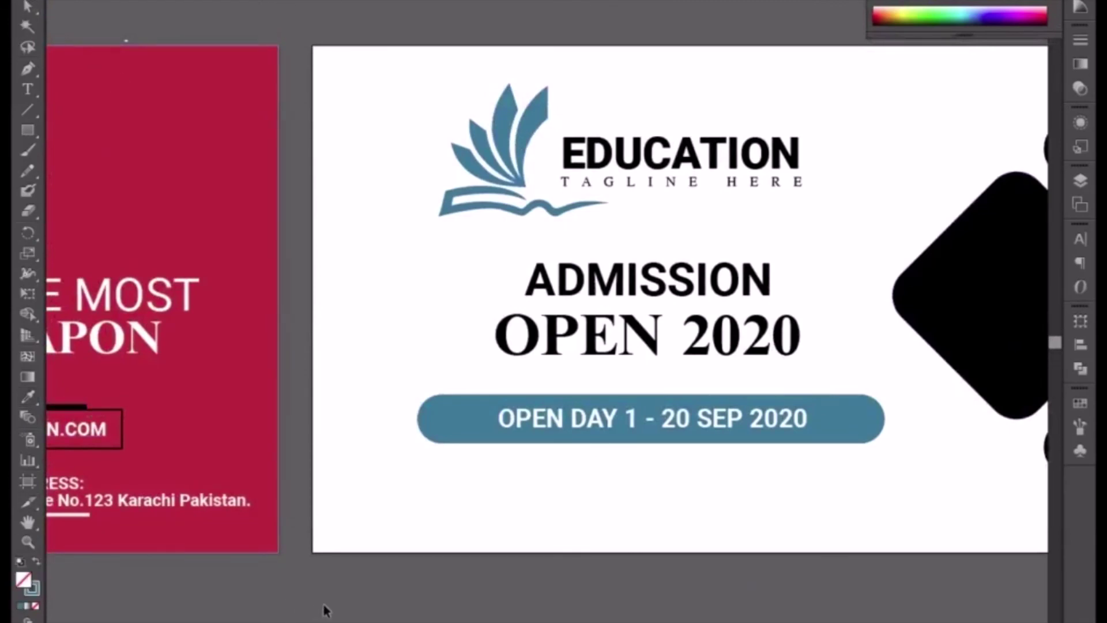
Move the whole contact row onto the white banner, just beneath the blue date bar, and deselect it.
drag(324, 605, 798, 521)
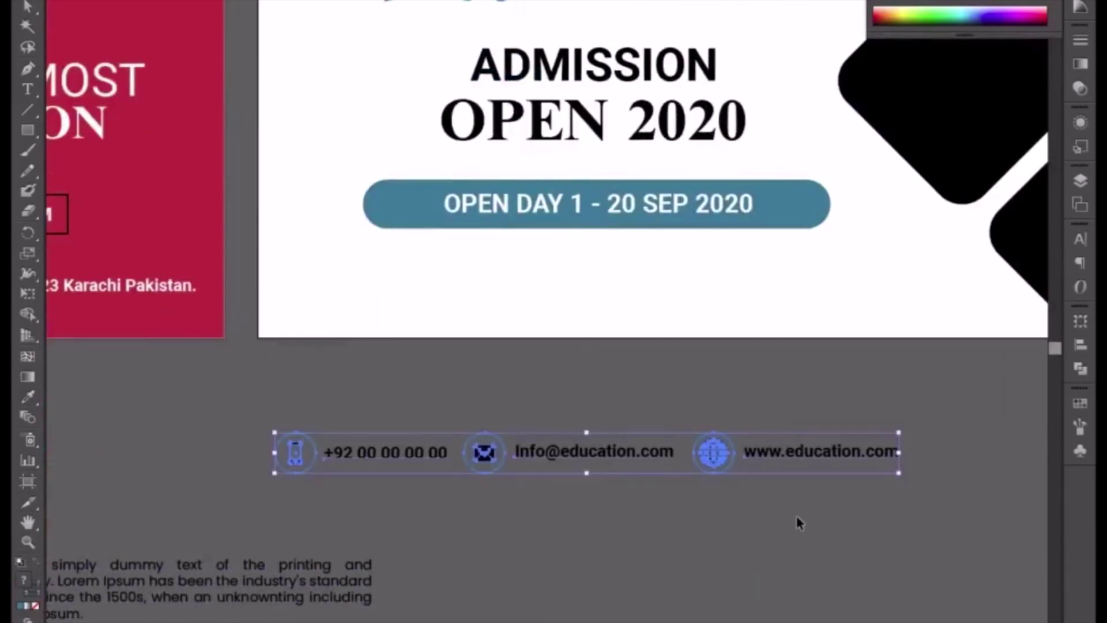
drag(613, 468, 632, 293)
click(631, 366)
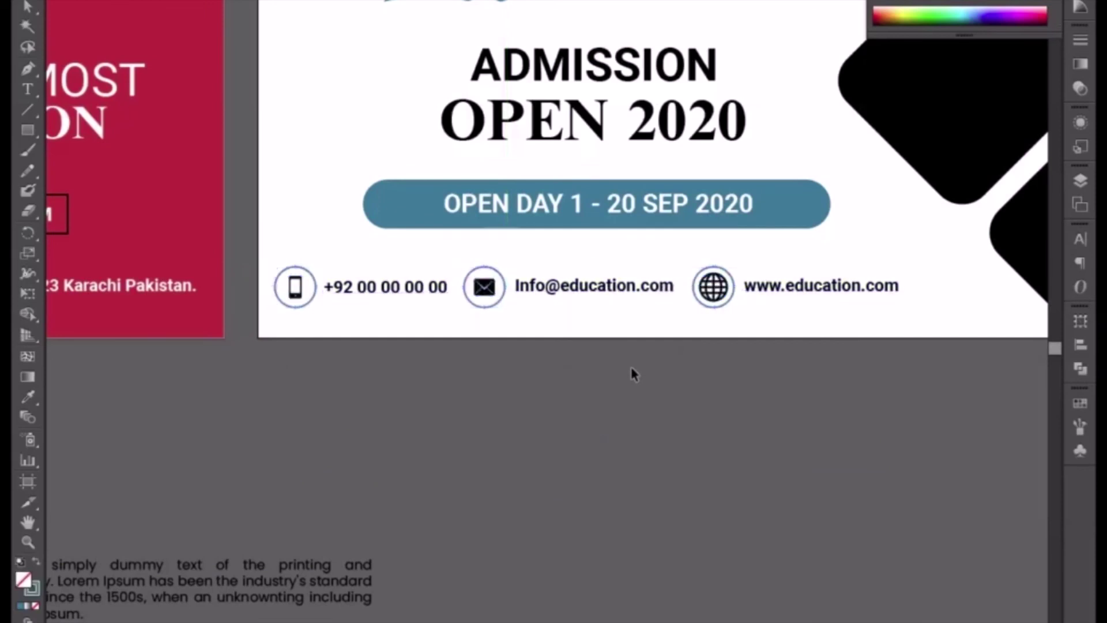
key(ctrl+minus)
drag(635, 364, 660, 605)
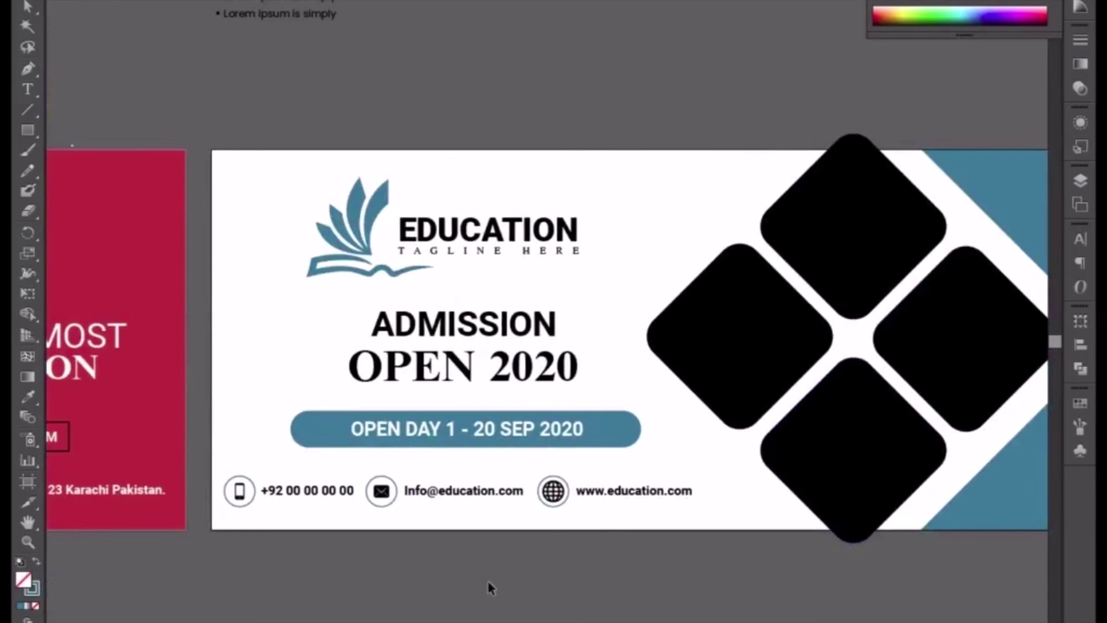
Nudge the contact row slightly right and down to center it under the date bar, and deselect it.
drag(213, 474, 603, 521)
key(Down)
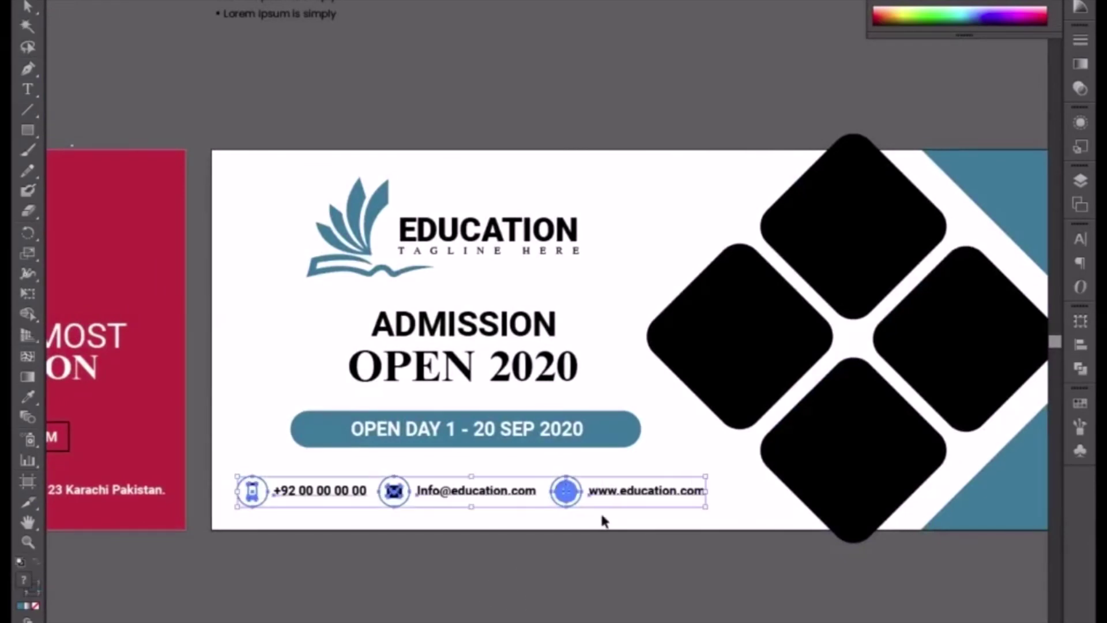
key(Right)
key(Right)
key(Right)
key(Right)
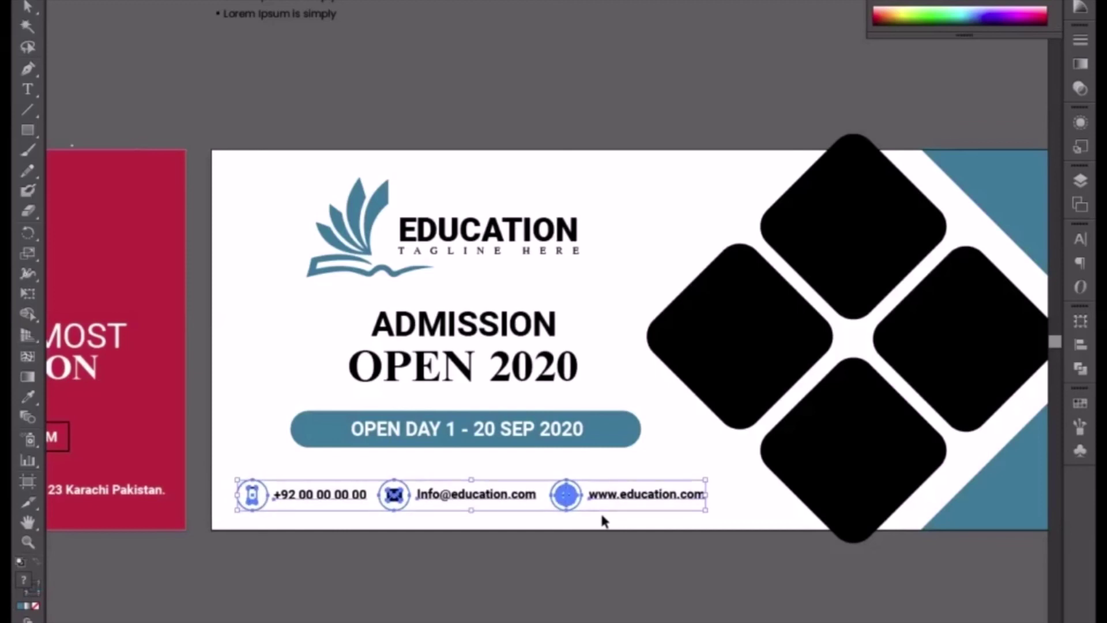
key(Right)
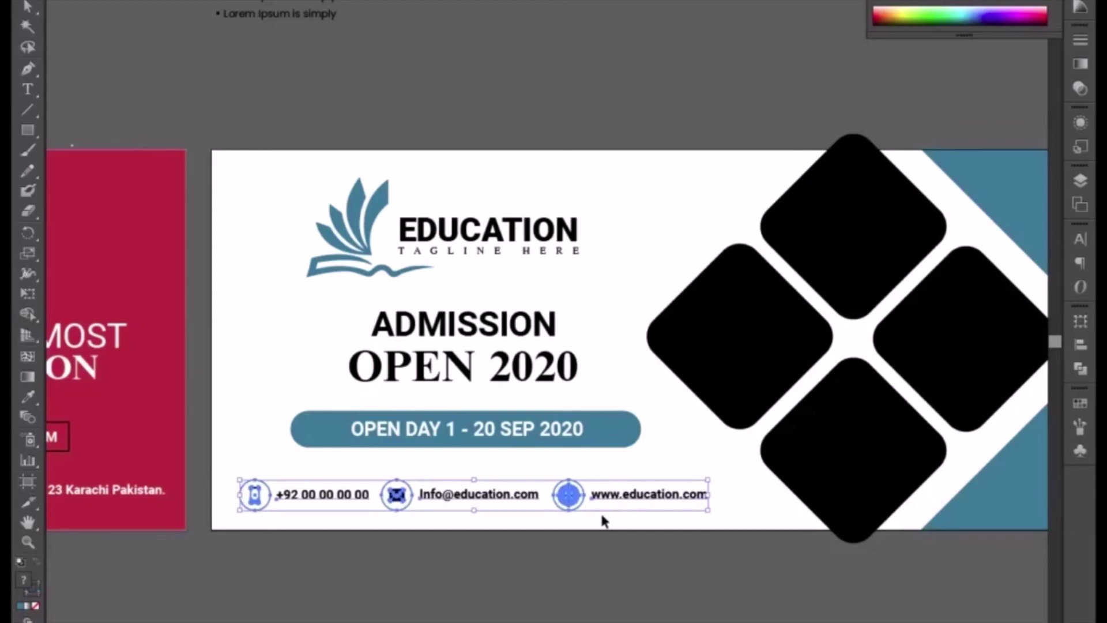
click(581, 554)
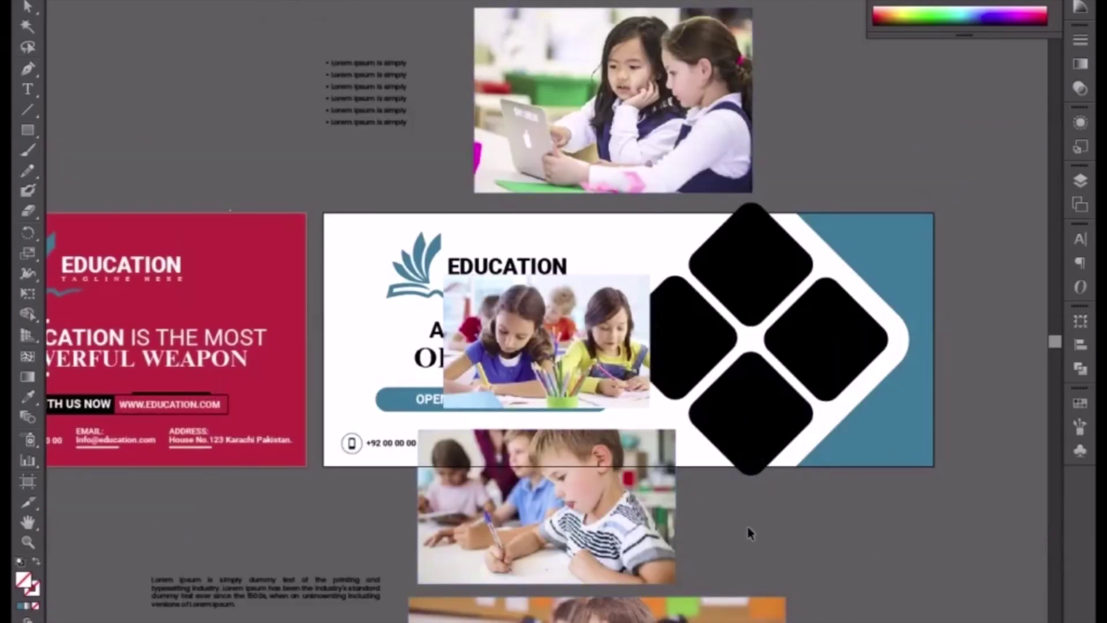
Draw a full-height rectangle over the diamonds, flush with the banner's upper and lower edges, and fill it with the side shape's blue.
drag(627, 351, 281, 119)
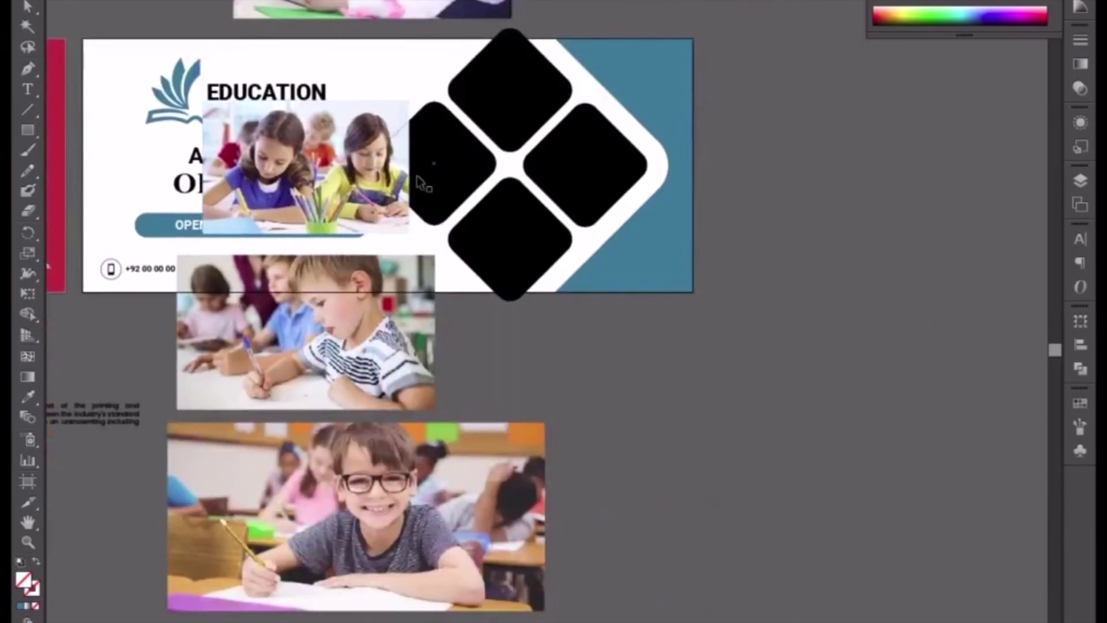
click(28, 131)
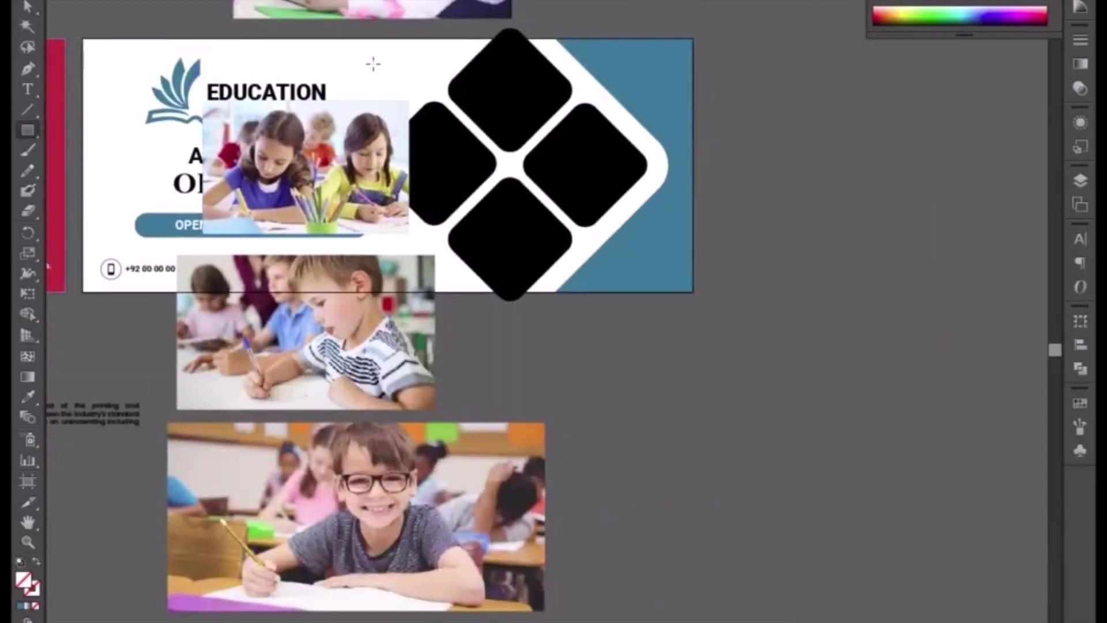
drag(400, 38, 620, 293)
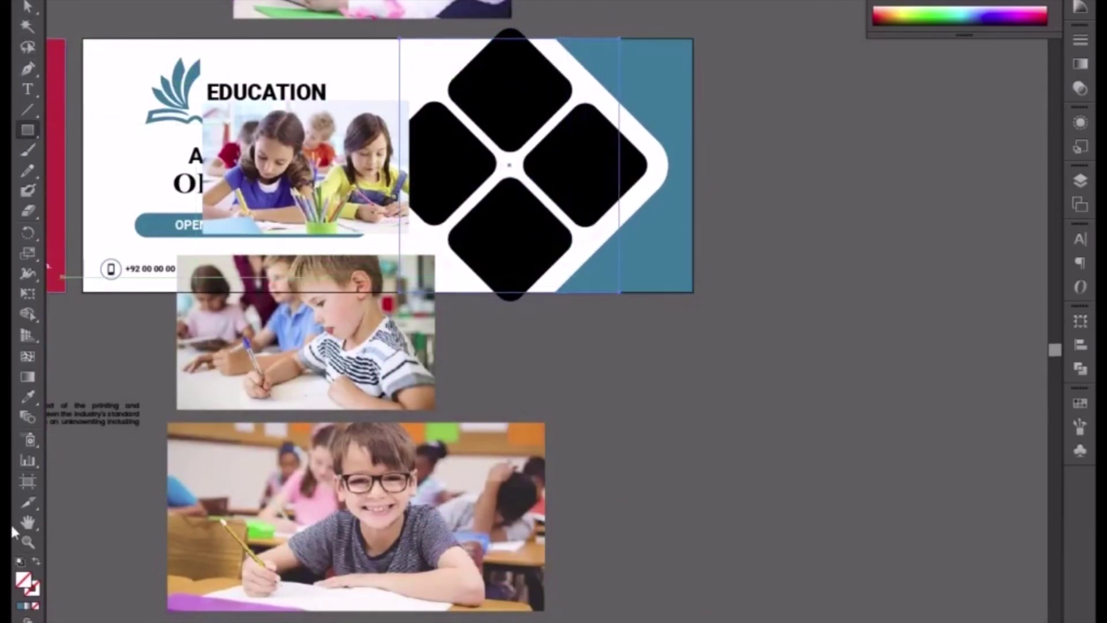
click(27, 396)
click(644, 272)
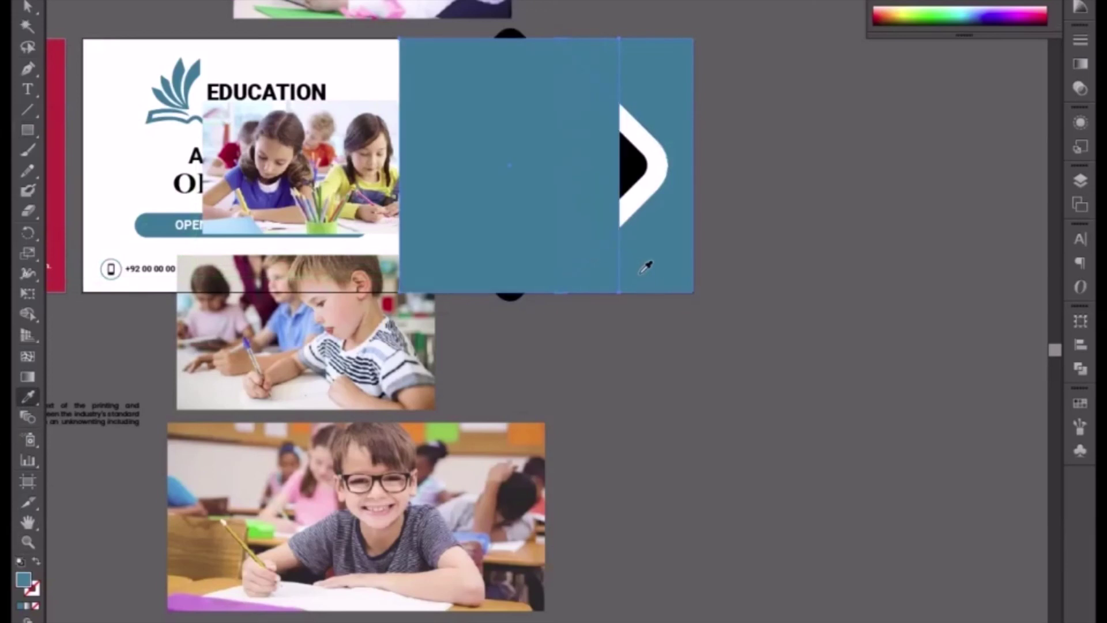
key(v)
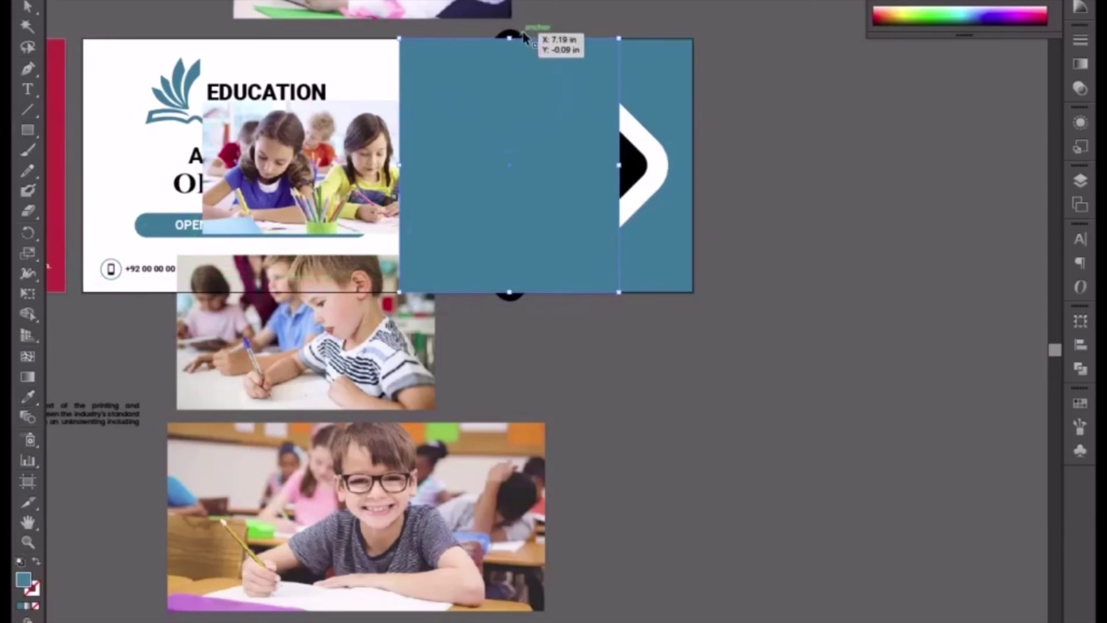
Ungroup the four rounded diamonds so that each can be selected separately.
click(499, 239)
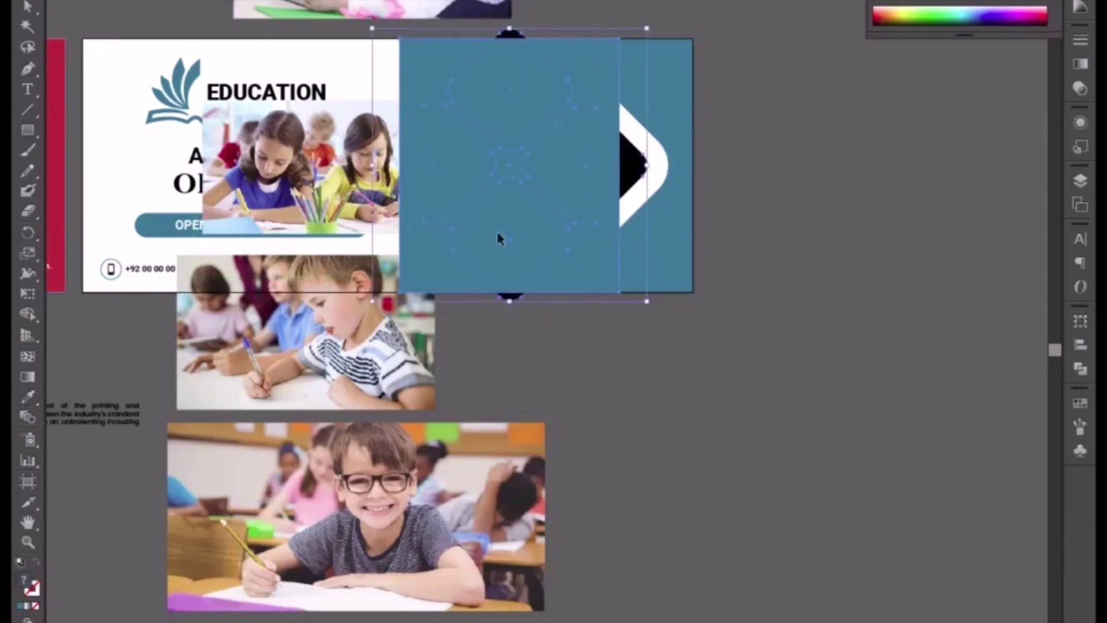
right_click(575, 252)
click(536, 344)
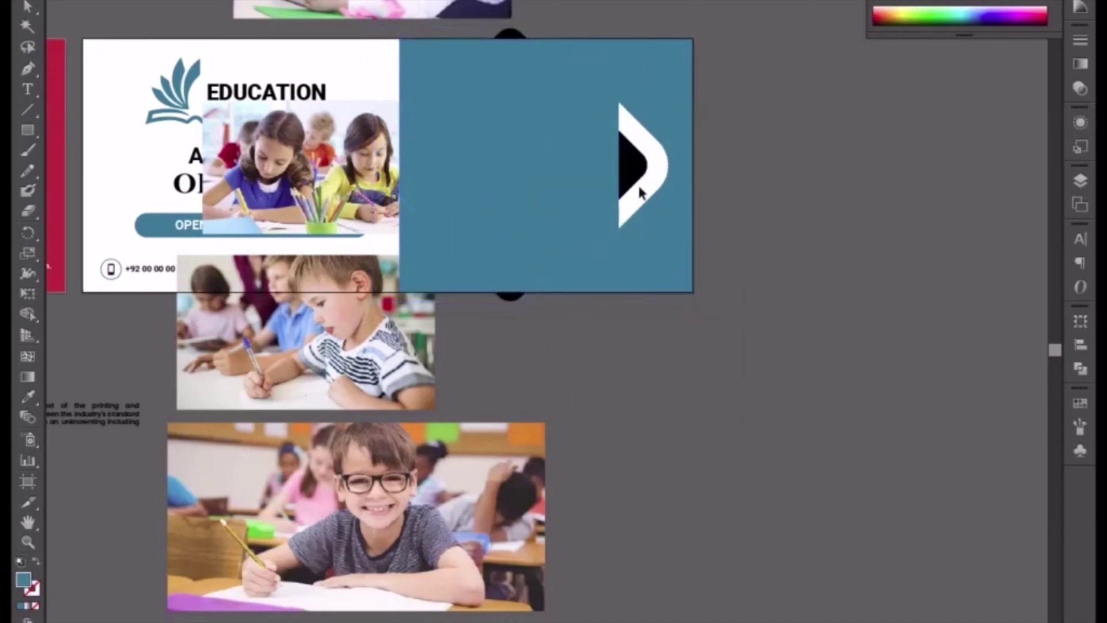
click(628, 178)
right_click(628, 178)
click(671, 271)
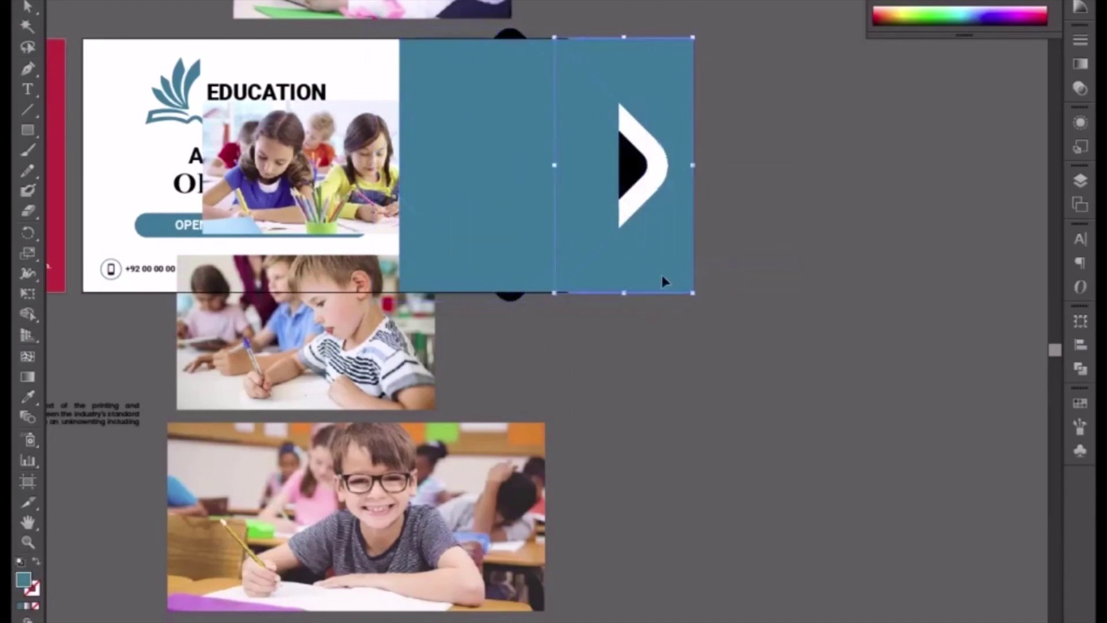
Divide the upper and lower diamonds with the blue rectangle using Pathfinder, and ungroup the resulting pieces.
click(507, 298)
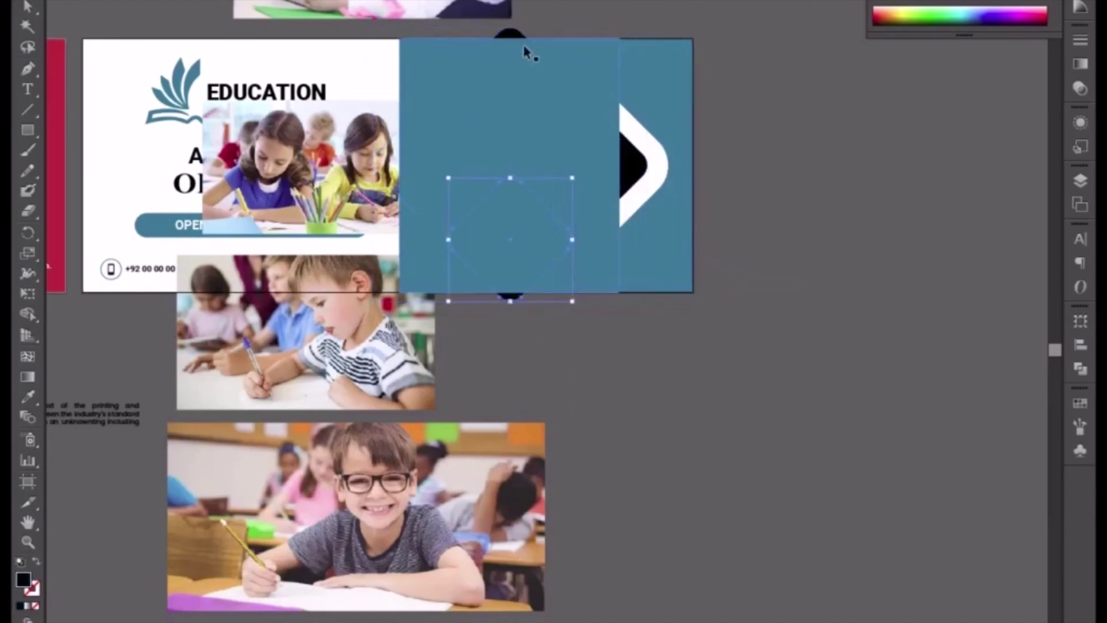
shift+click(536, 68)
shift+click(589, 70)
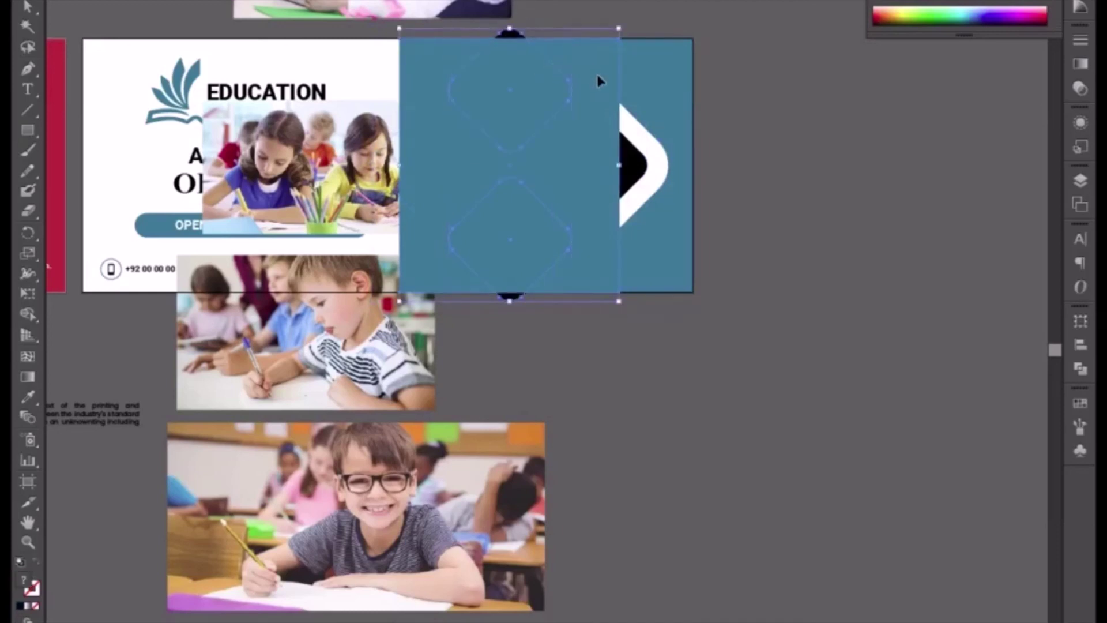
click(1083, 204)
click(1079, 369)
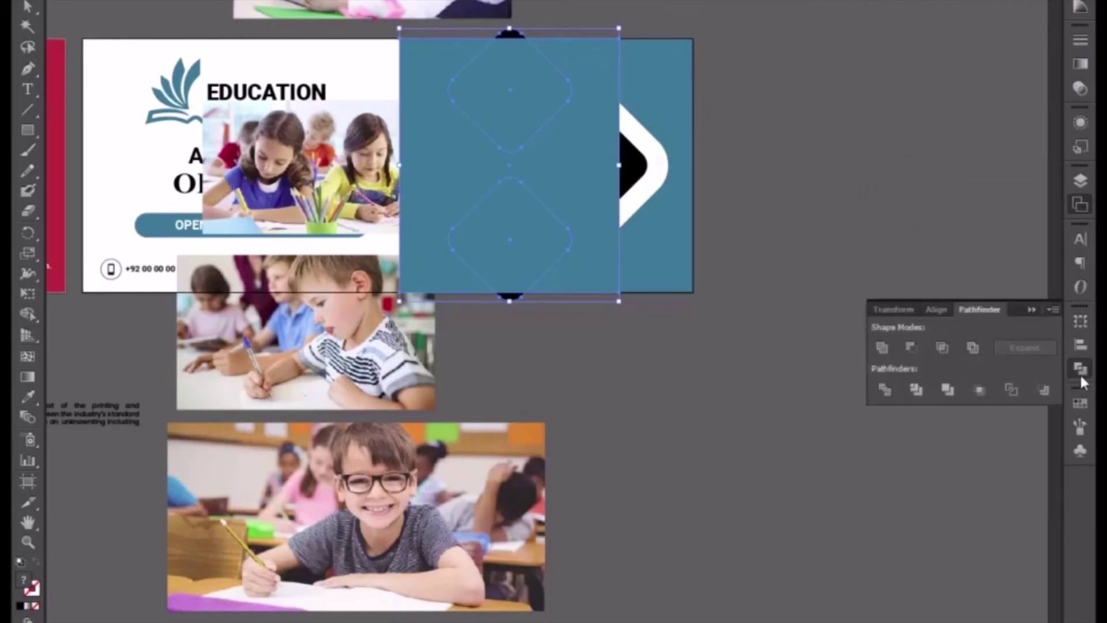
click(885, 385)
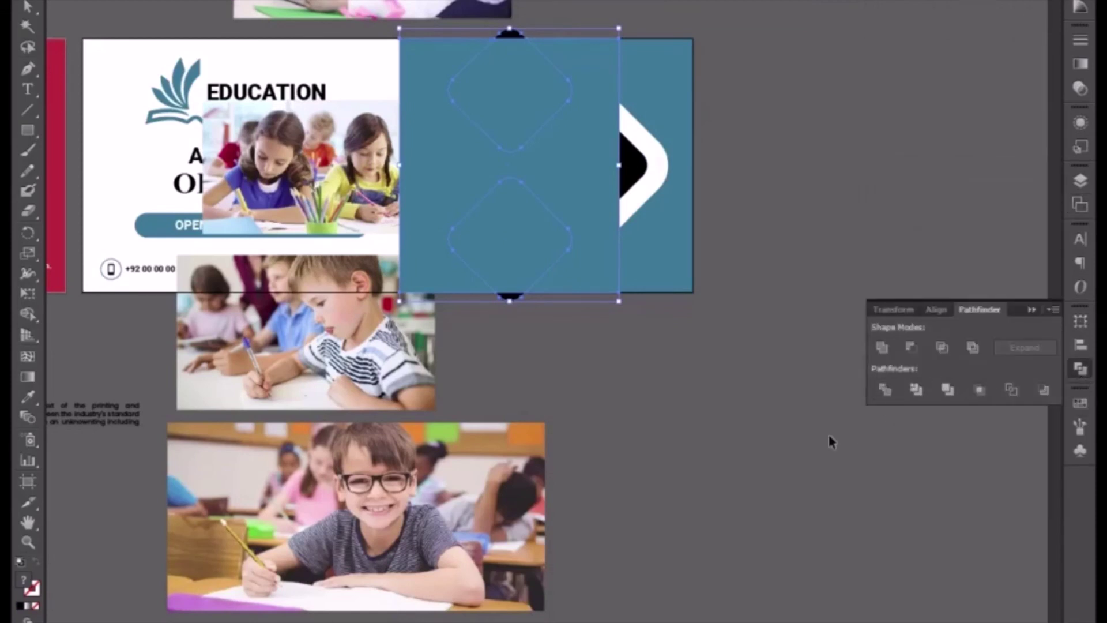
right_click(499, 266)
click(566, 365)
Delete the diamond tips outside the banner and the leftover blue rectangle area around the diamonds.
click(507, 308)
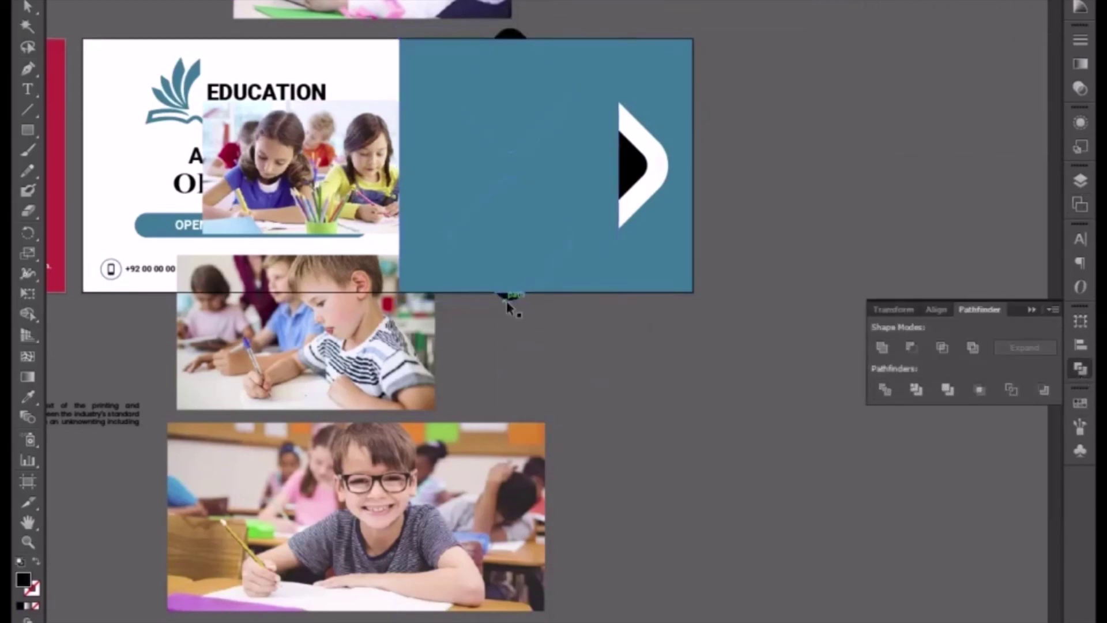
click(586, 267)
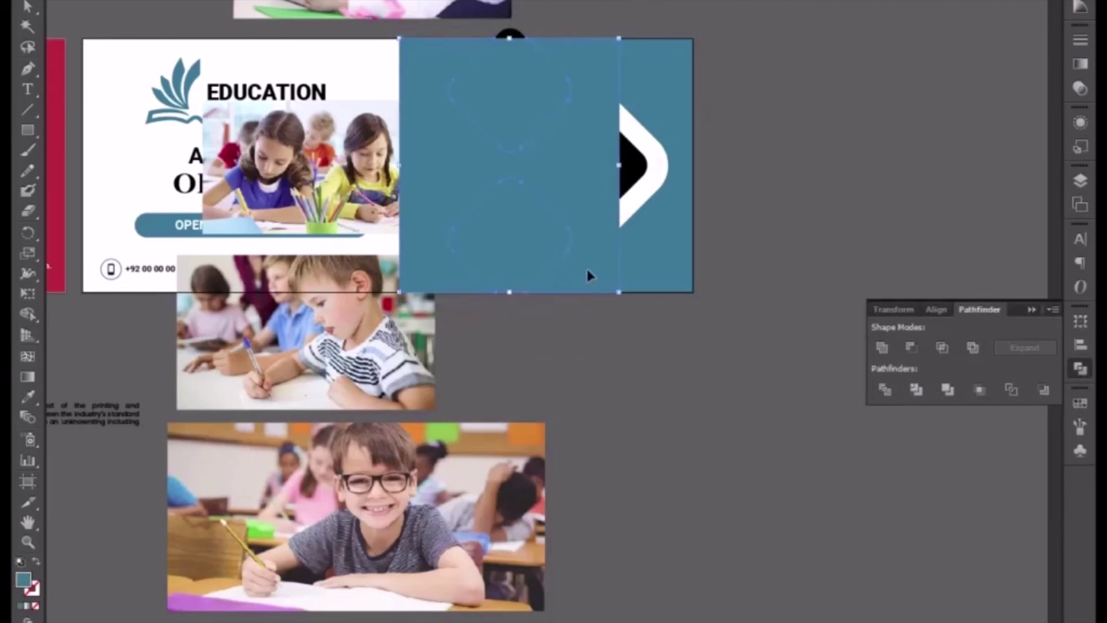
key(Delete)
click(509, 30)
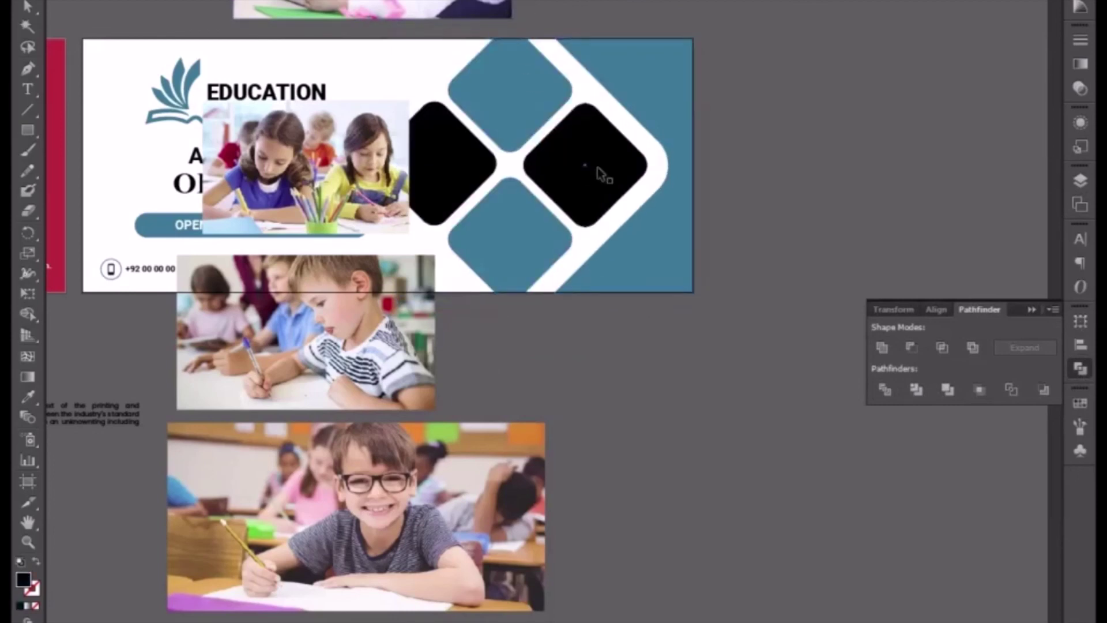
Move the photo of the boy with glasses behind the upper diamond and scale it down to slightly larger than the diamond.
click(419, 545)
drag(418, 545, 559, 140)
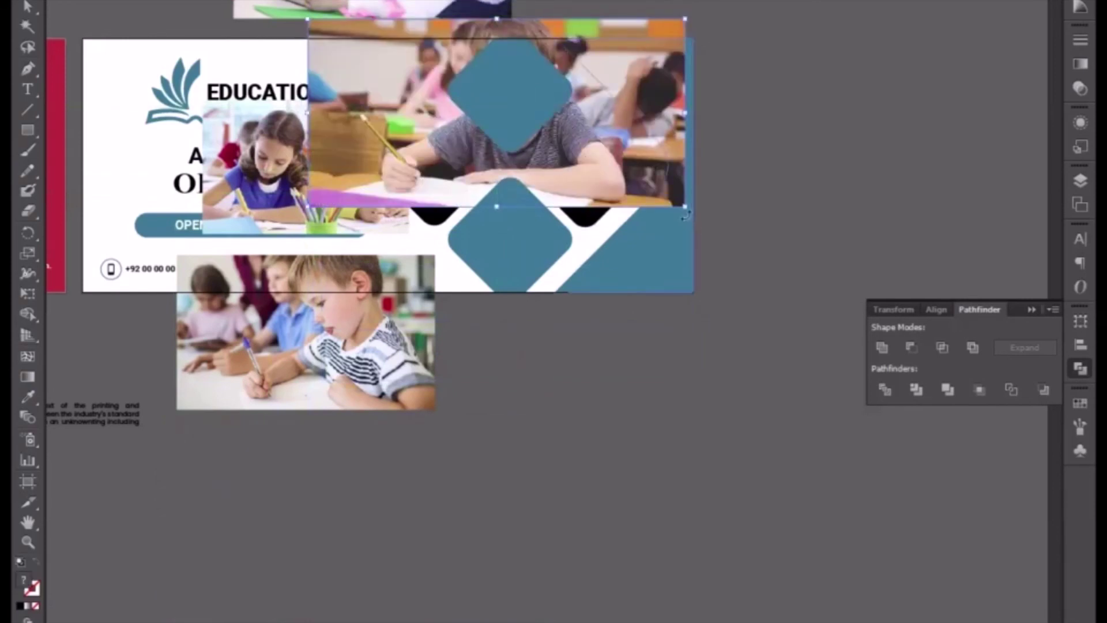
drag(685, 206, 571, 122)
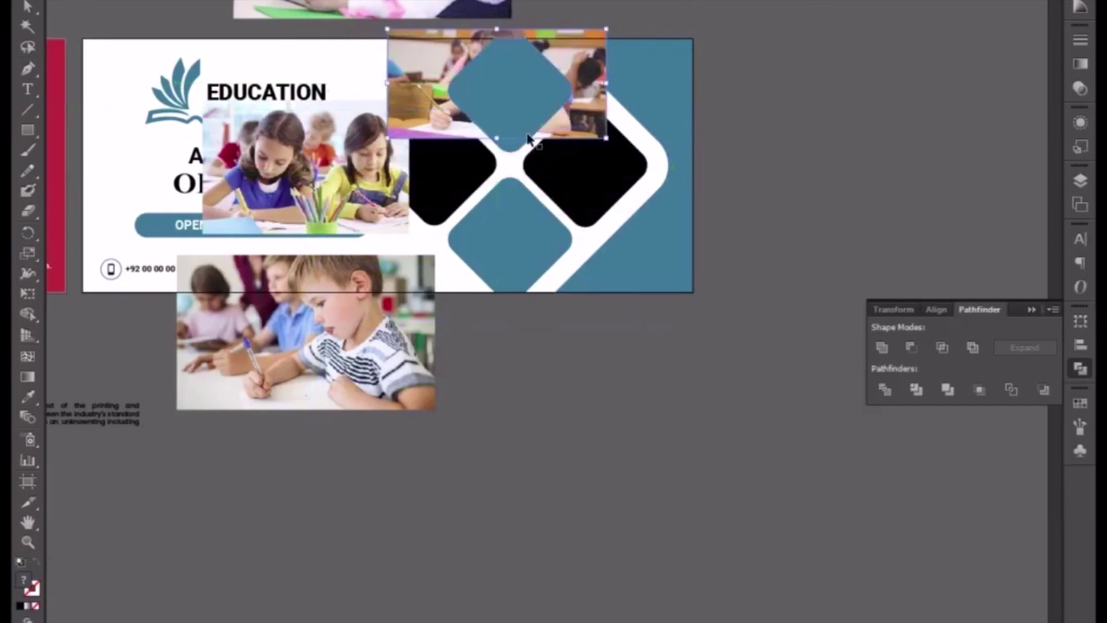
Nudge the photo of the boy with glasses down to cover the upper diamond and clip it with a clipping mask.
key(shift+Down)
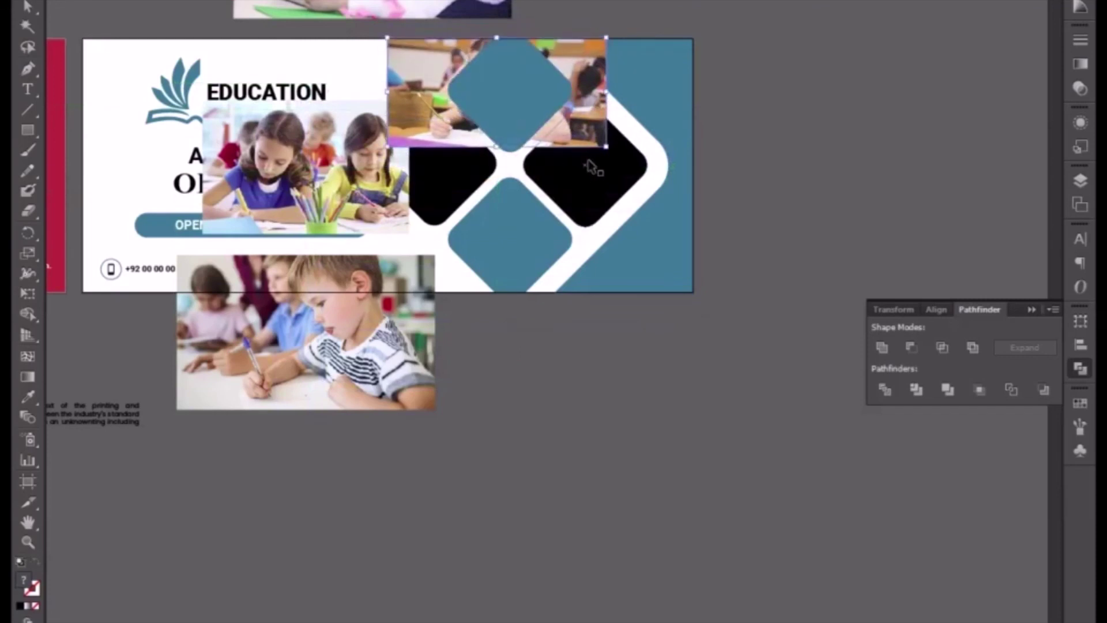
shift+click(511, 93)
right_click(511, 95)
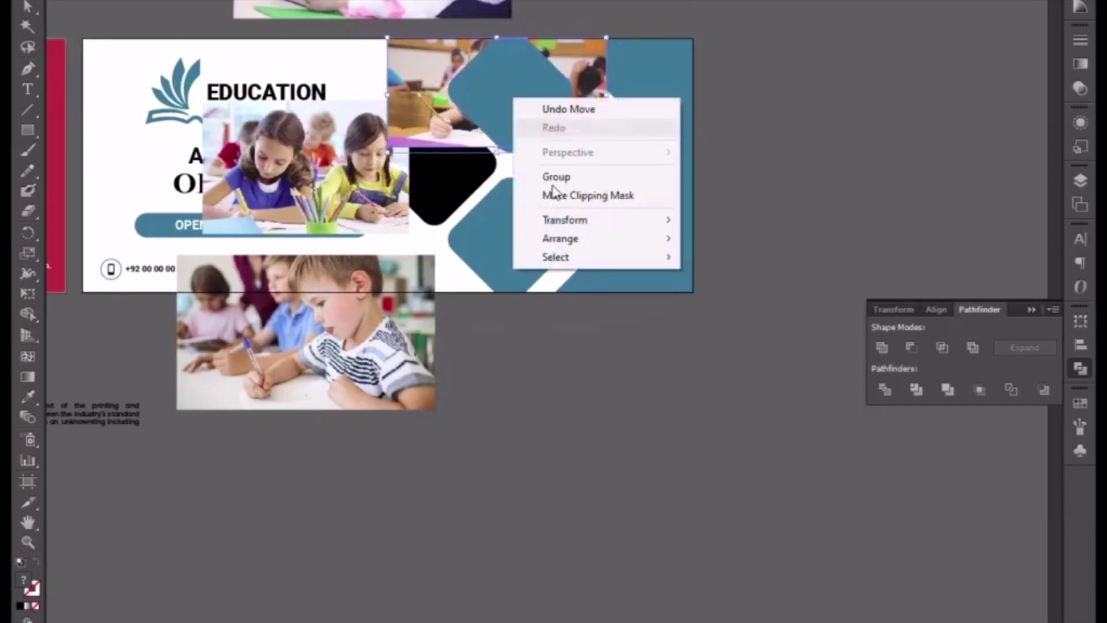
click(584, 199)
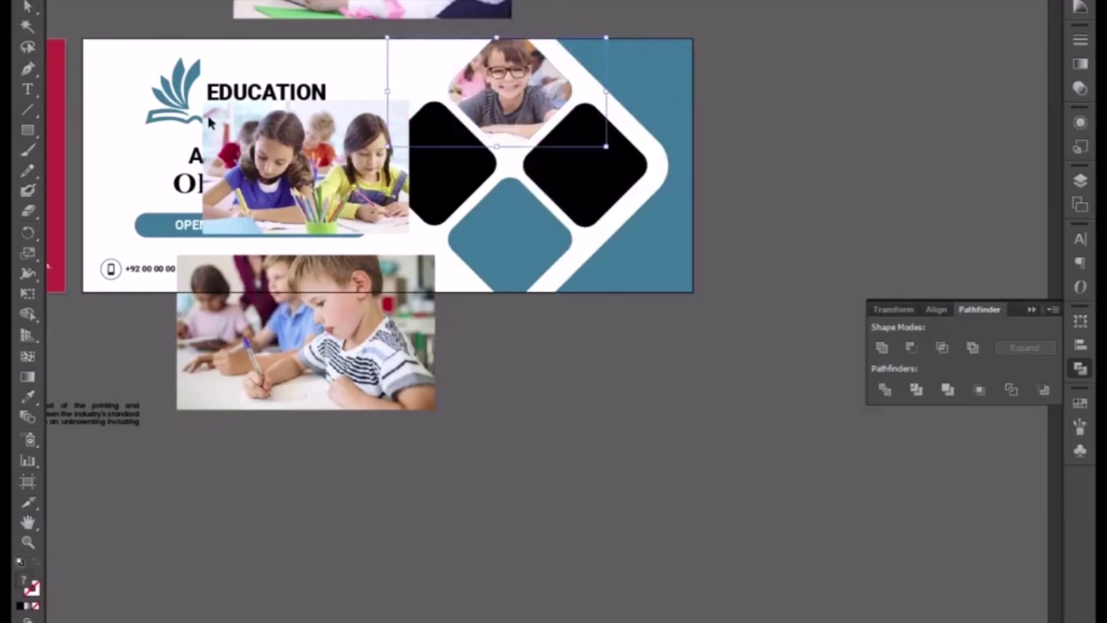
Enlarge the clipped photo of the boy with glasses slightly and shift it a little left inside the upper diamond.
drag(607, 147, 632, 163)
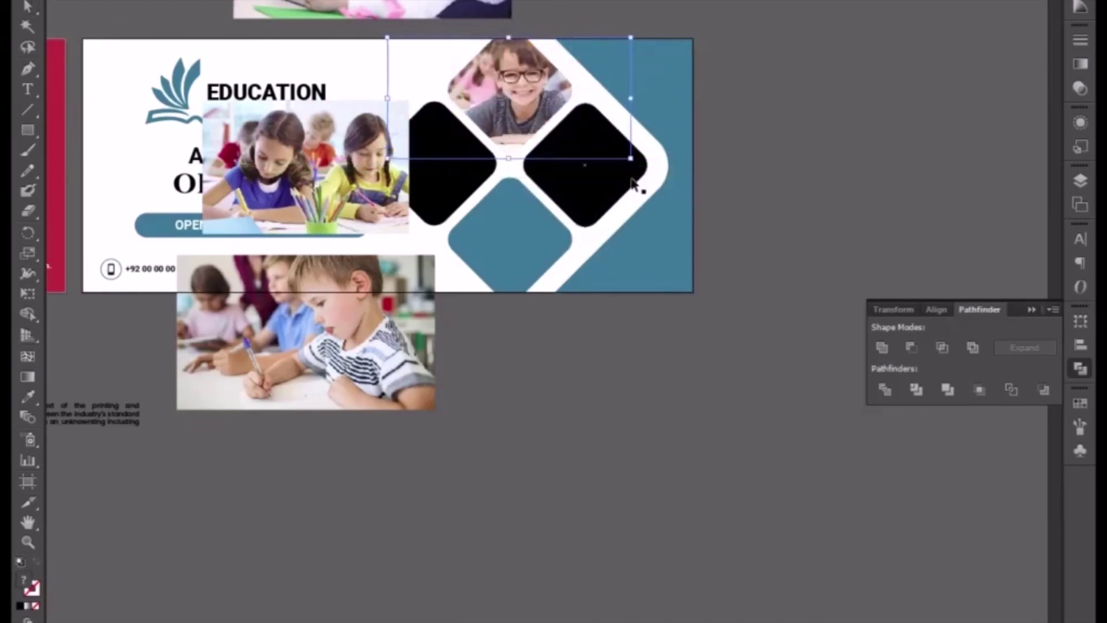
key(Left)
key(Left)
key(Left)
key(Left)
key(Left)
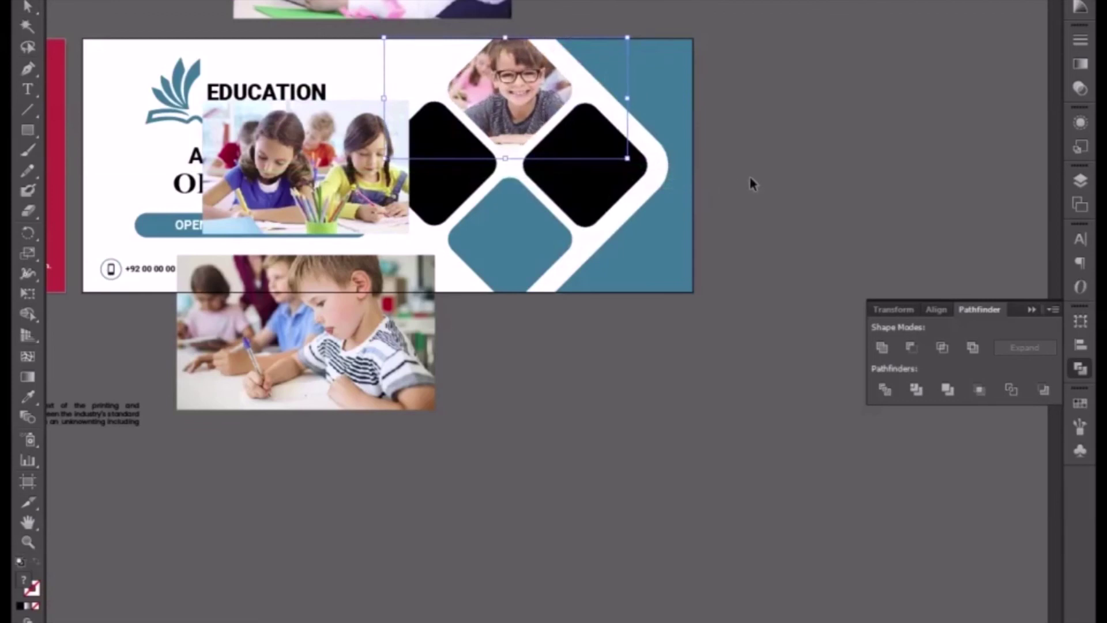
click(487, 470)
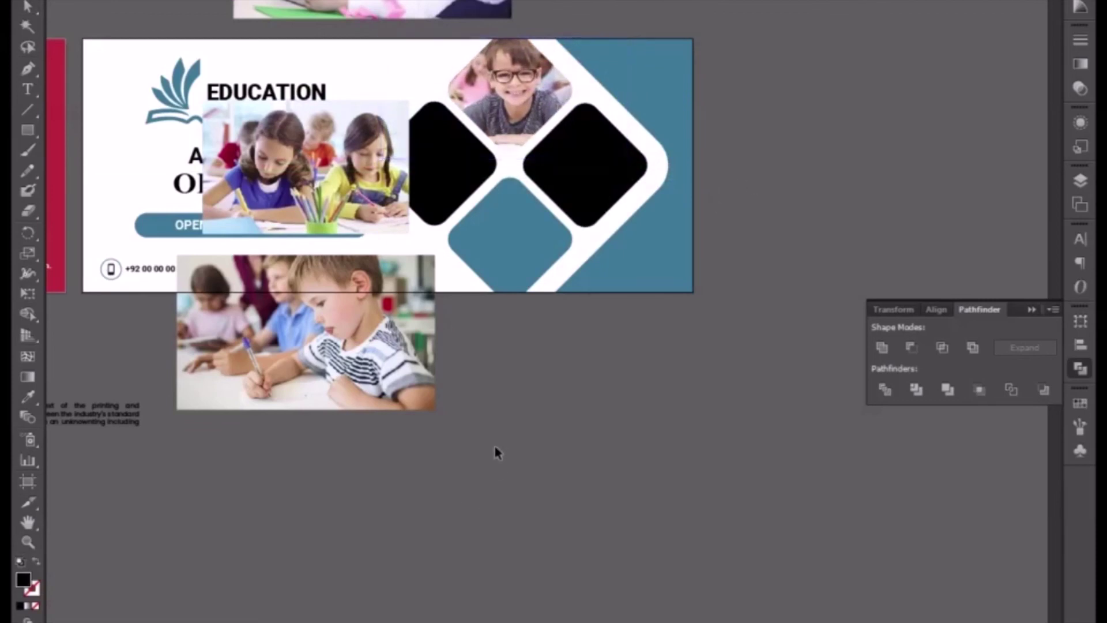
Move the photo of the writing boy behind the lower diamond, scale it down, and clip it to the diamond with a clipping mask.
drag(354, 337, 515, 262)
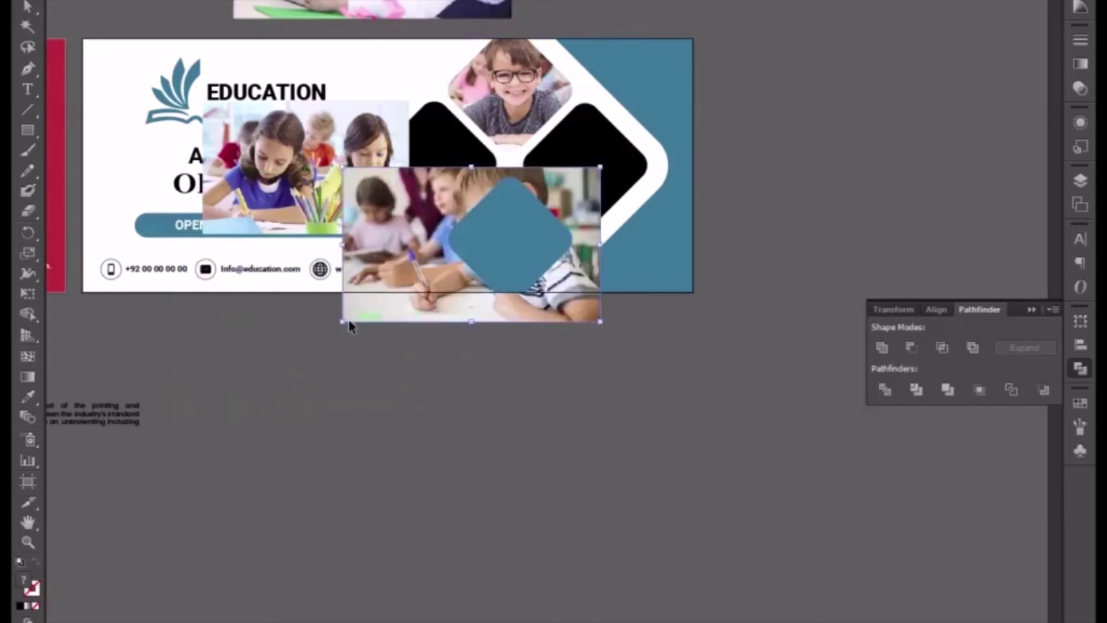
drag(350, 326, 377, 303)
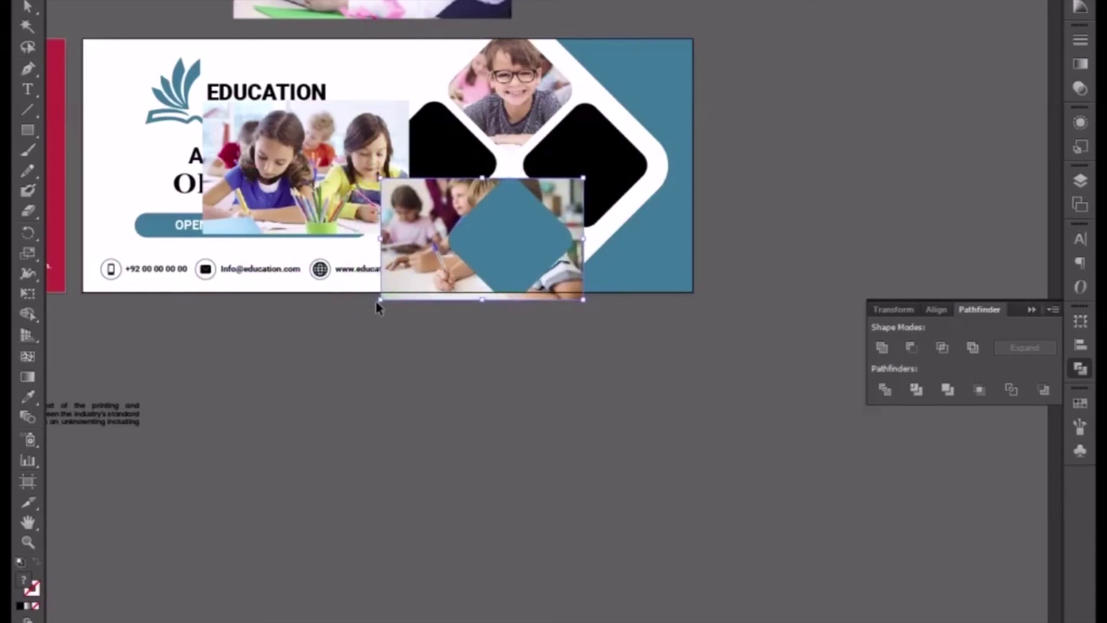
right_click(507, 254)
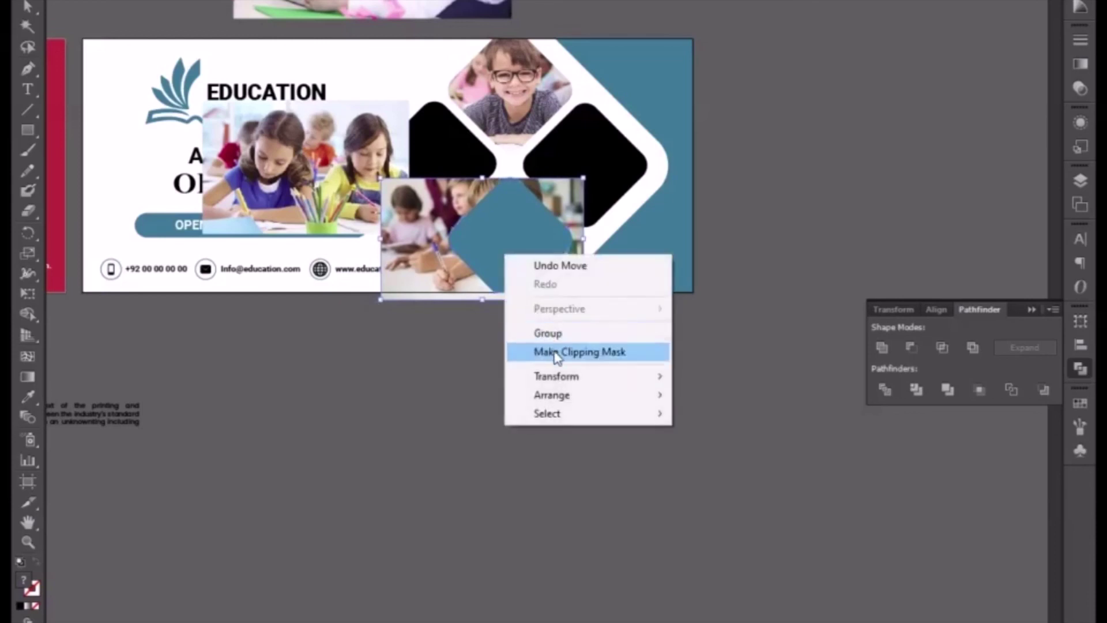
click(555, 352)
click(538, 371)
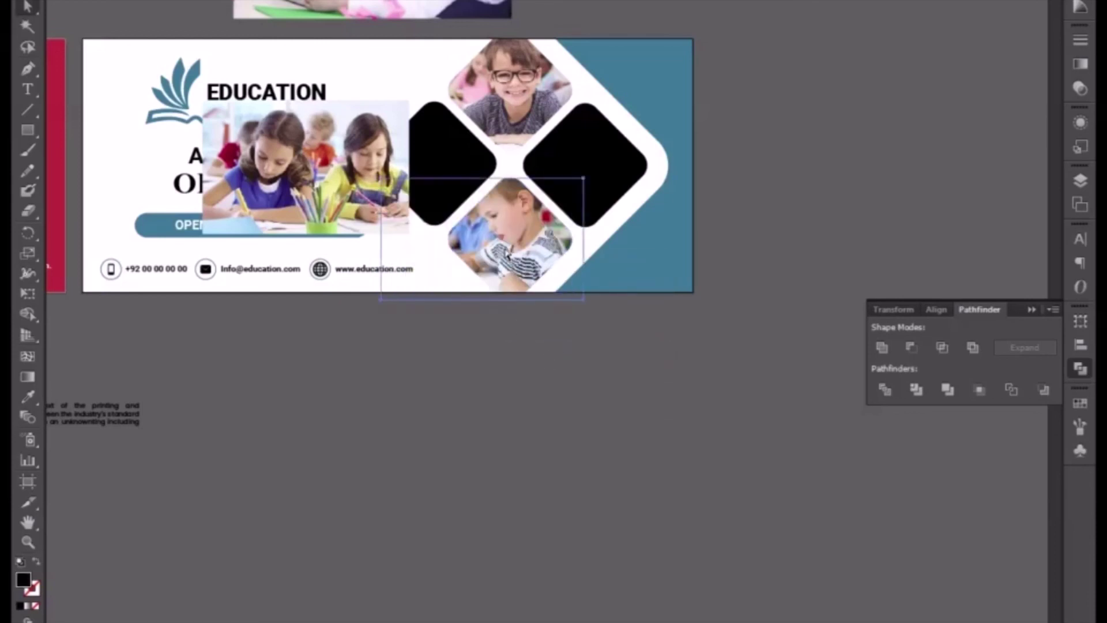
Scale the clipped photo of the writing boy down slightly so that it still fills the lower diamond.
click(507, 254)
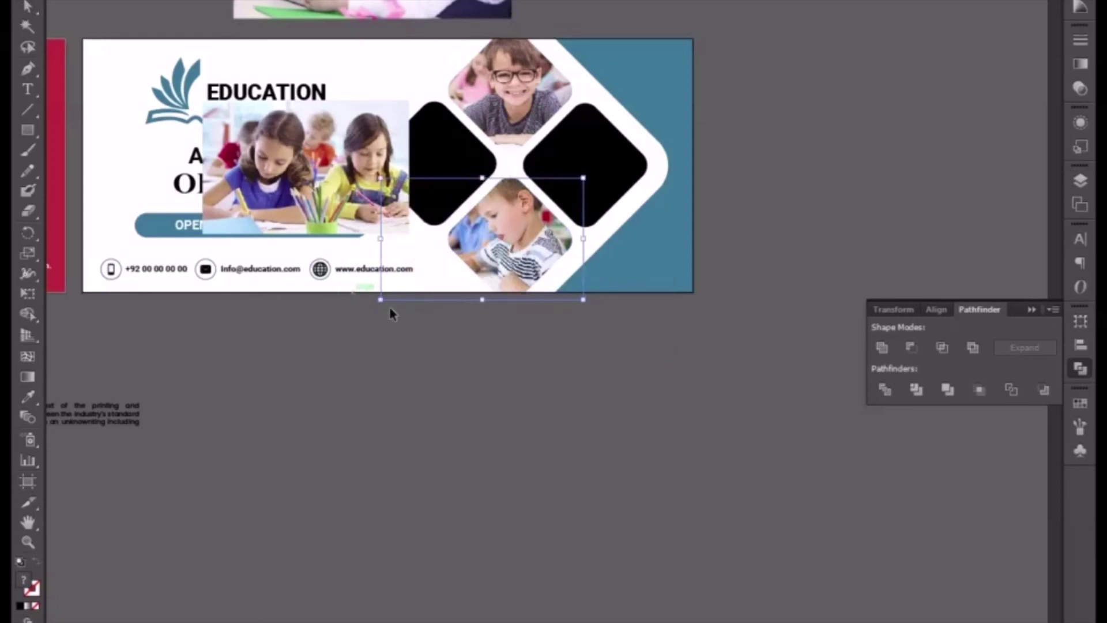
drag(381, 300, 389, 300)
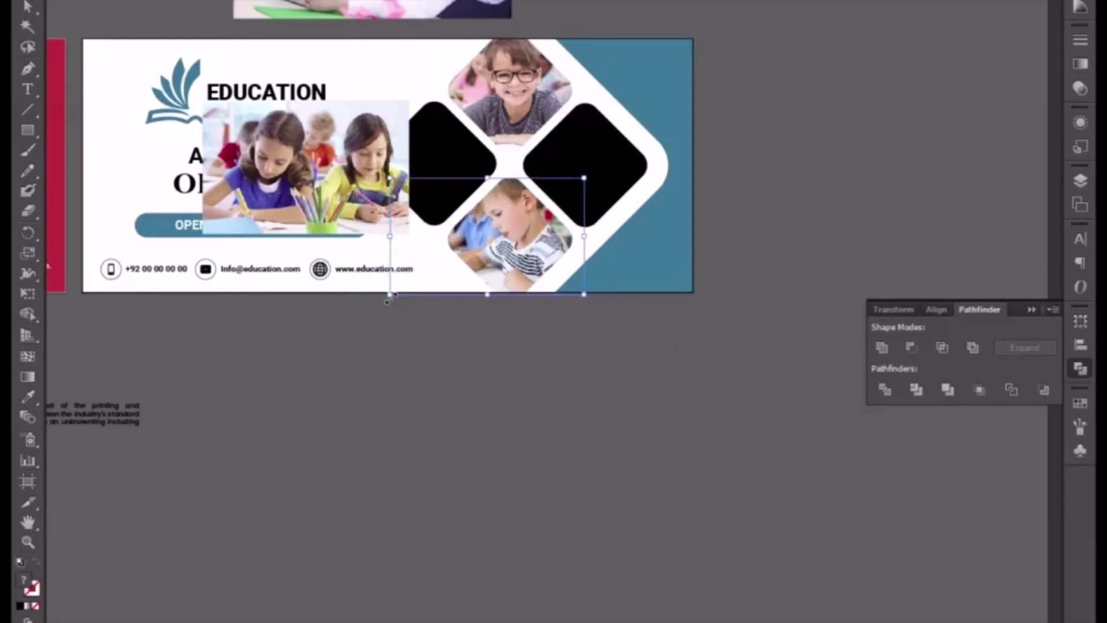
click(466, 413)
Move the photo of the two girls with the laptop onto the banner over the right-hand black diamond.
scroll(466, 413, up, 5)
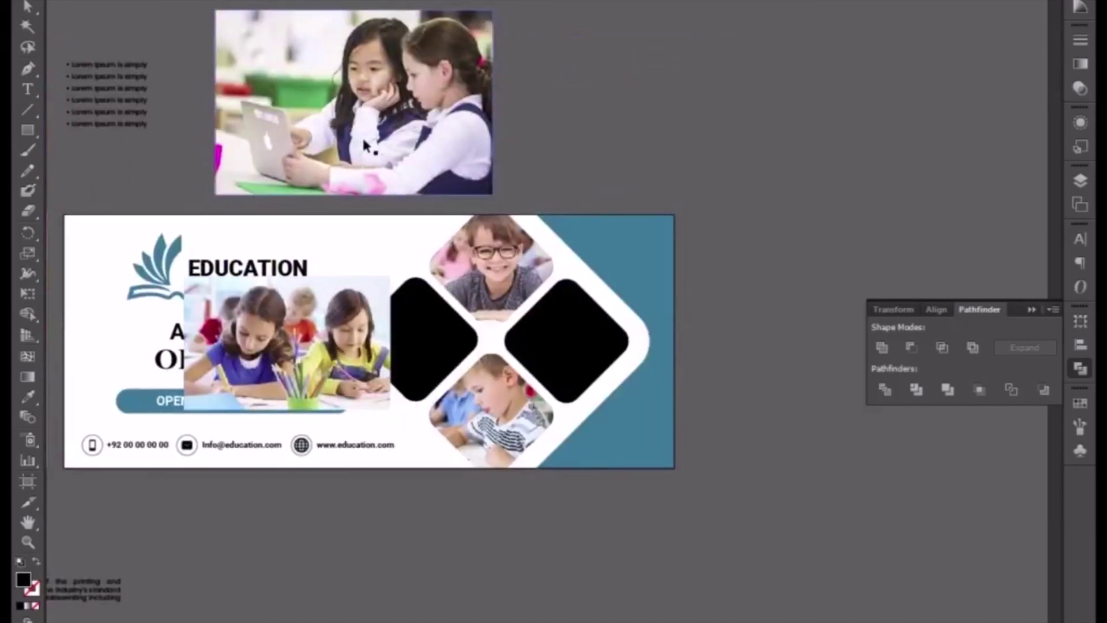
drag(414, 186, 587, 431)
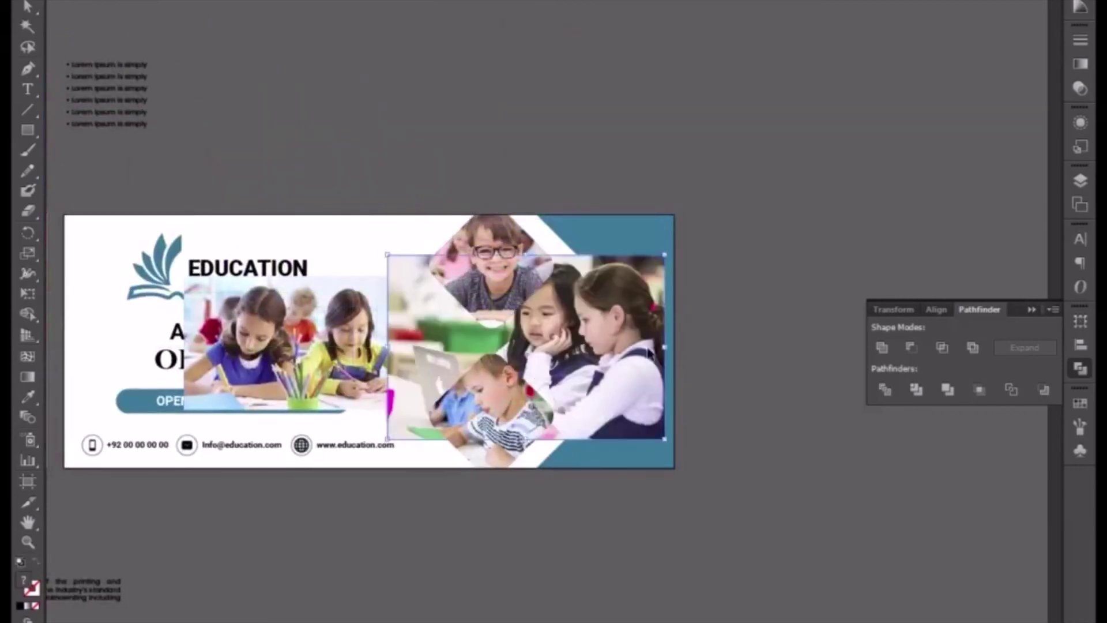